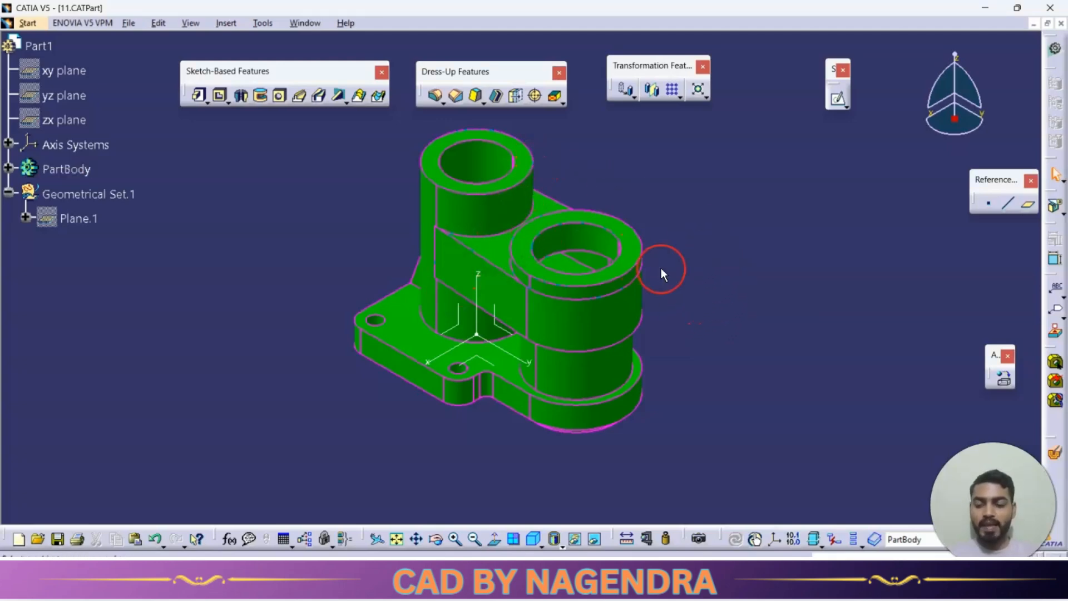
- Create a new drawing of the part with an empty layout on an A2 ISO sheet at 1:1 scale
key("alt+Tab")
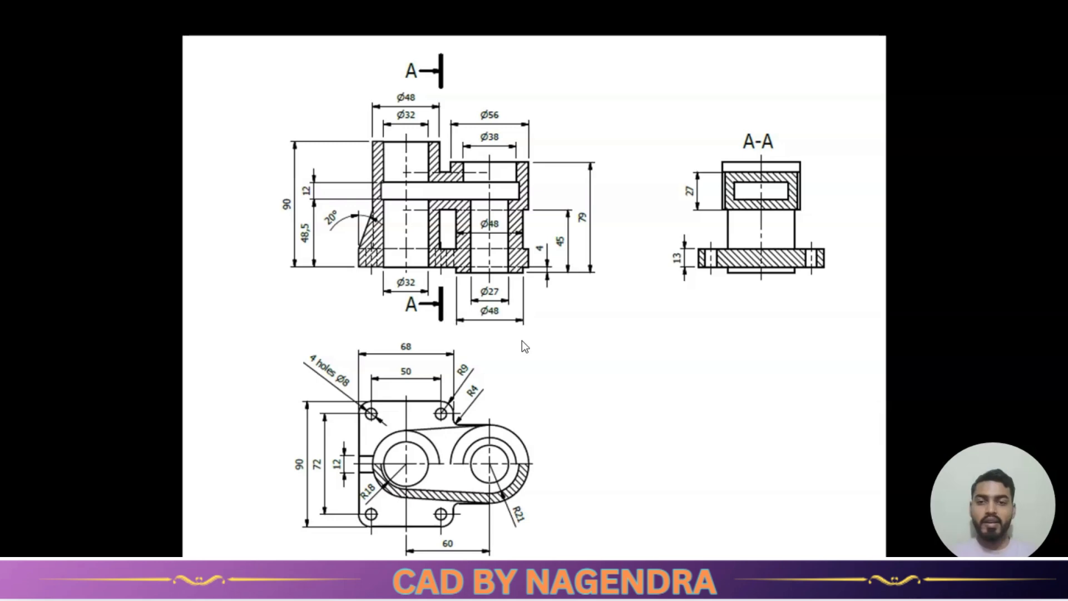
key("alt+Tab")
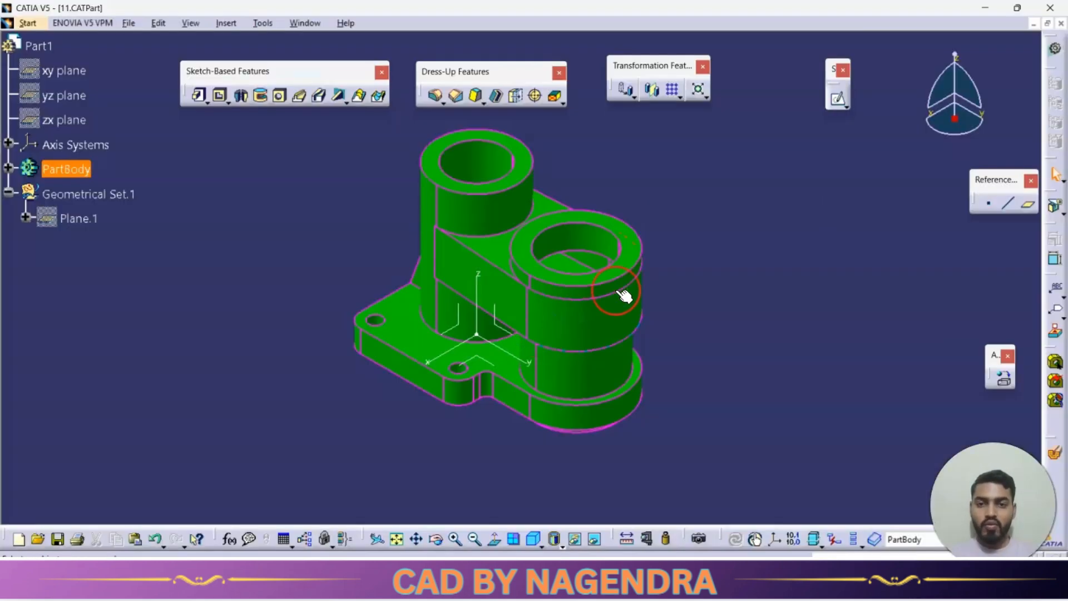
left_click(28, 23)
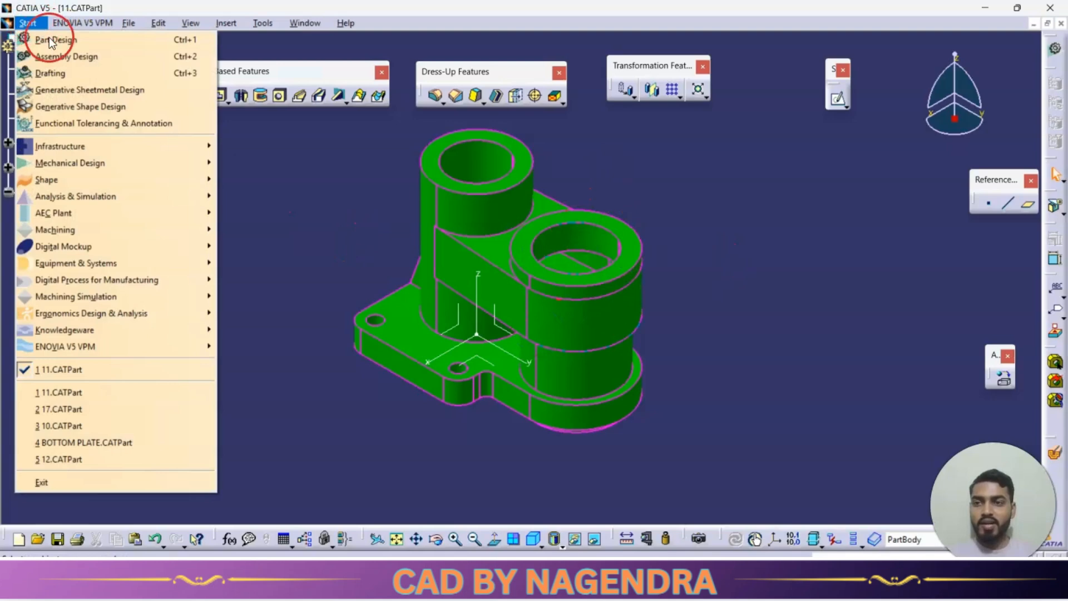
left_click(88, 74)
left_click(535, 207)
left_click(592, 257)
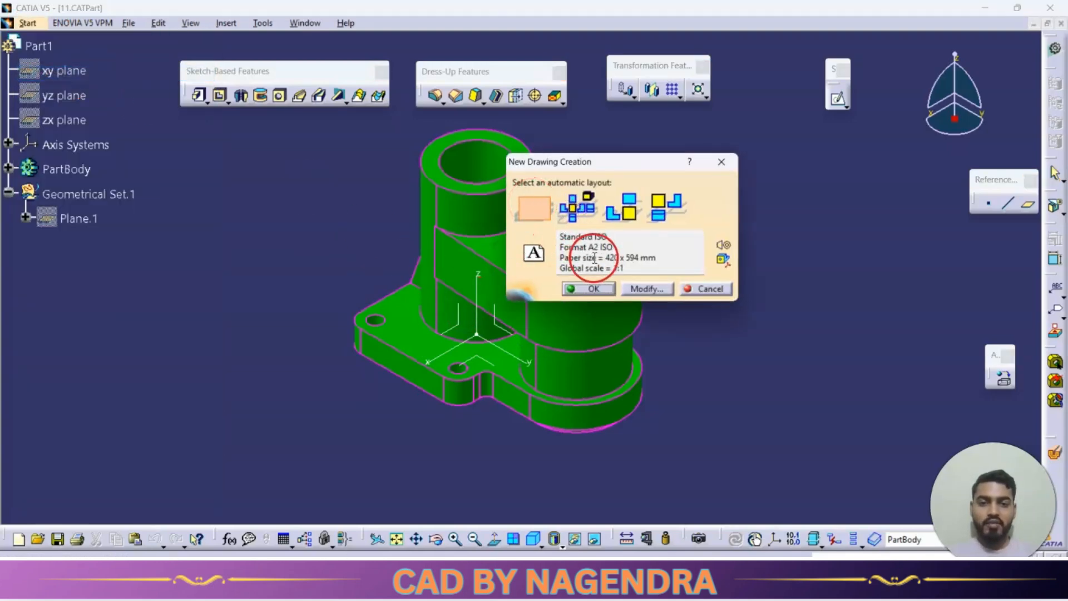
left_click(593, 288)
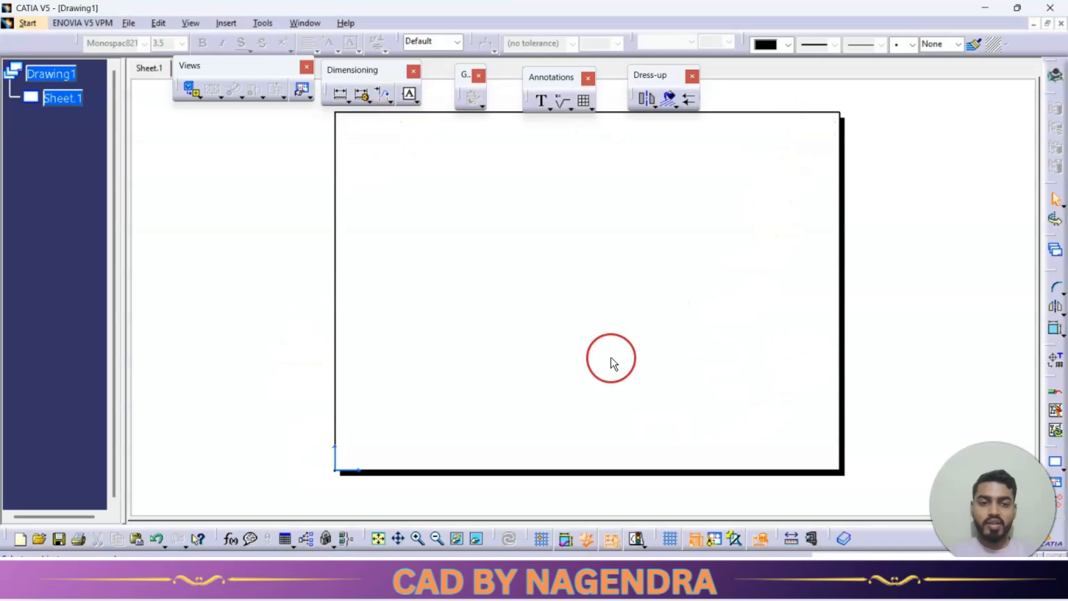
- Switch to the sheet background and create a frame and title block in the Drawing Titleblock Sample 1 style
left_click(159, 23)
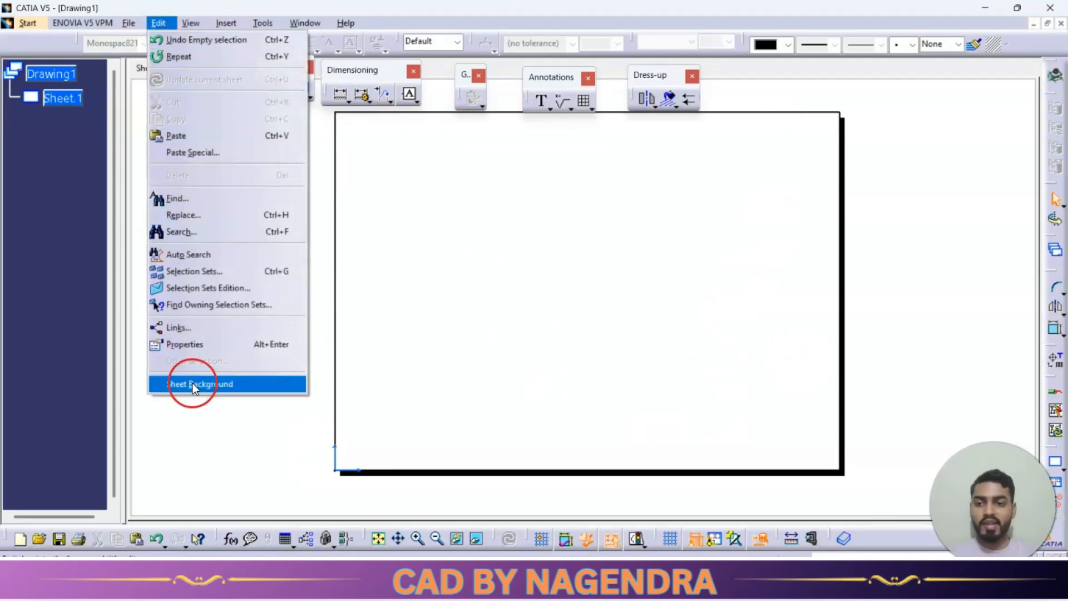
left_click(192, 380)
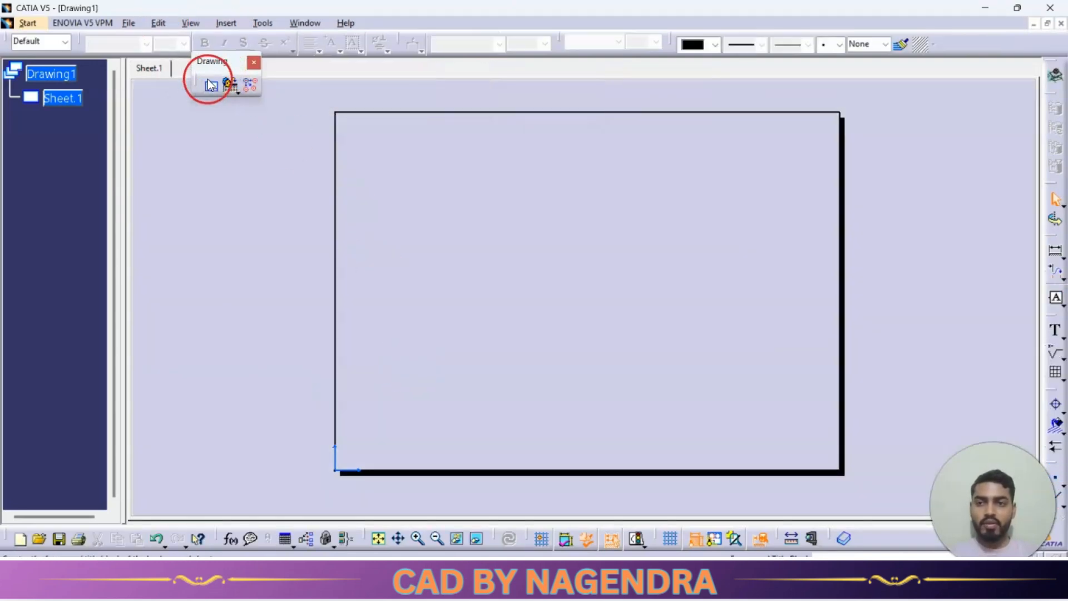
left_click(206, 86)
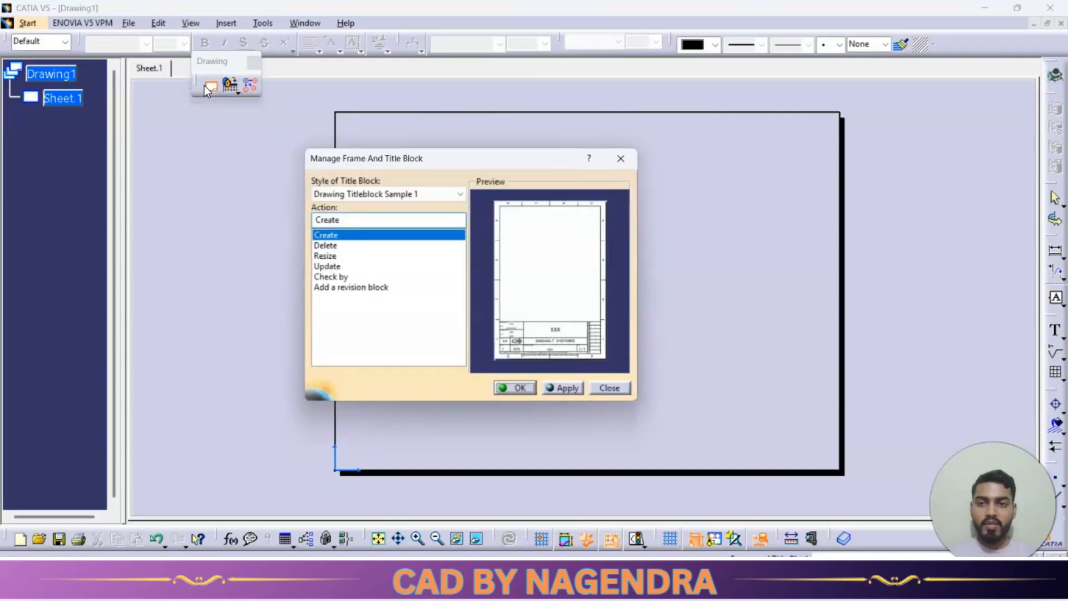
left_click(516, 387)
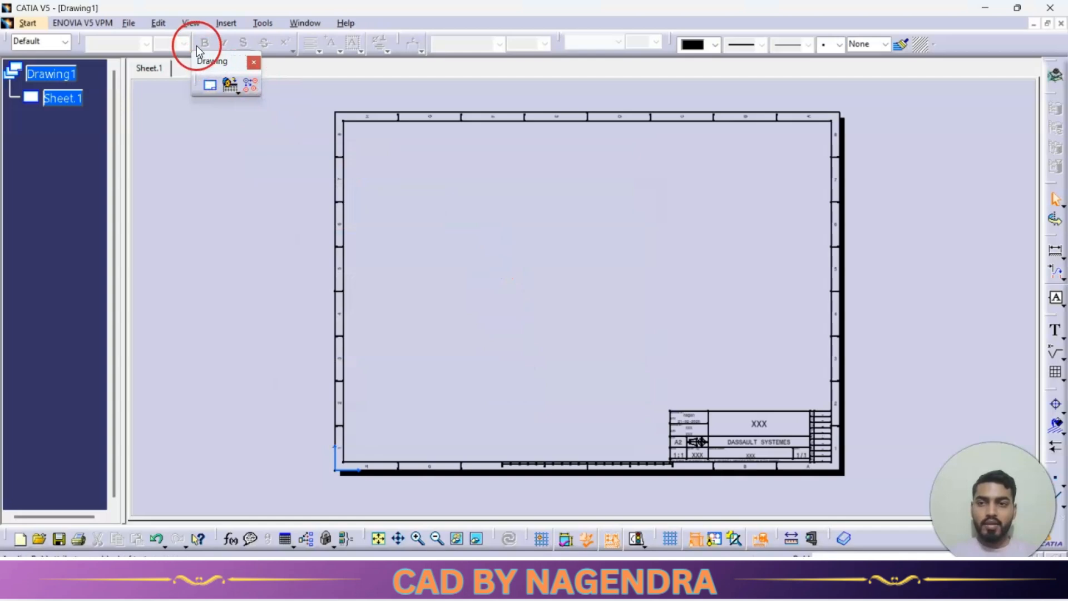
- Replace the large XXX title text in the title block with the author's channel name
left_click(160, 23)
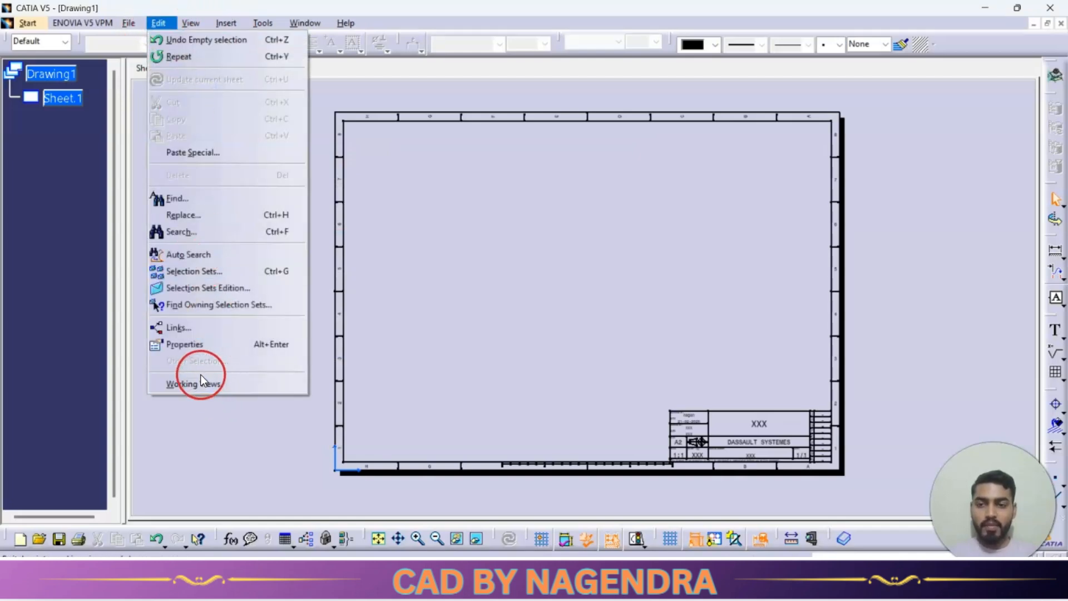
left_click(217, 383)
mouse_move(627, 382)
middle_mouse_down("ctrl")
mouse_move(615, 315)
mouse_move(649, 195)
middle_mouse_up("ctrl")
middle_click_drag(811, 398, 679, 277)
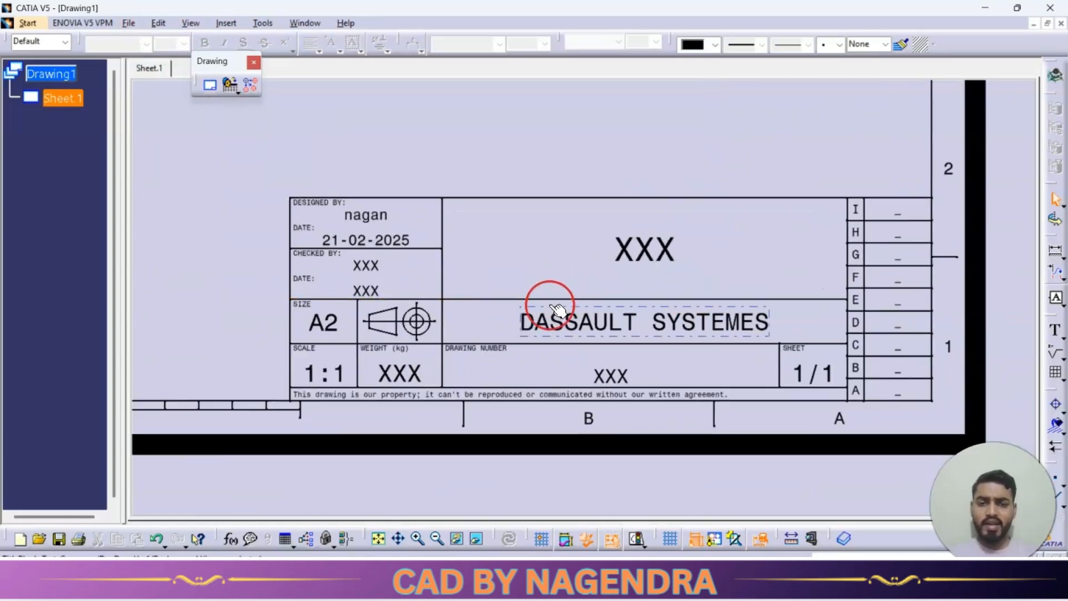
double_click(659, 261)
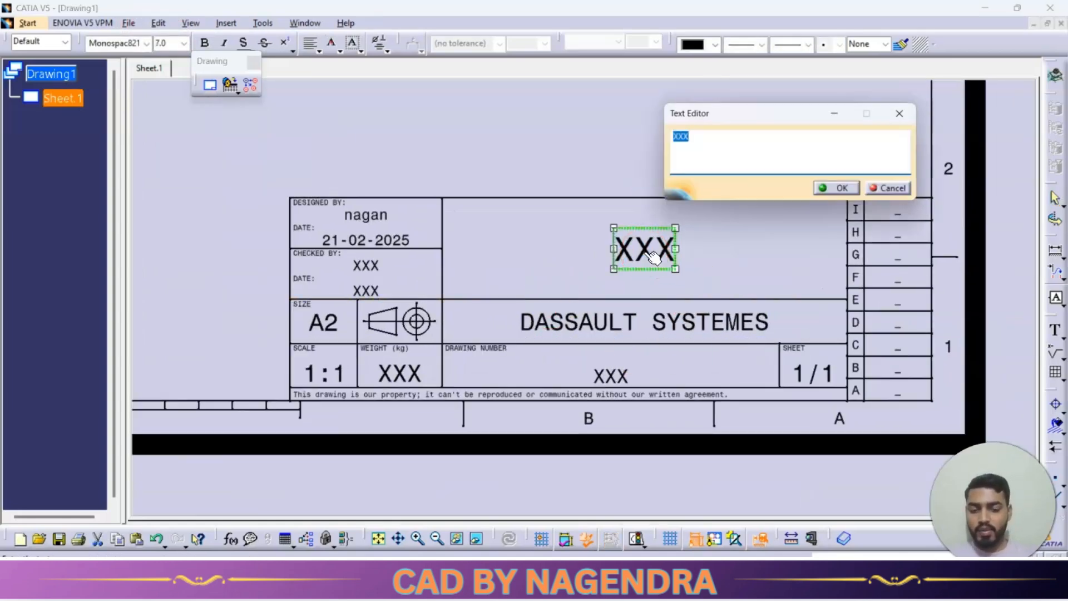
type("CAD")
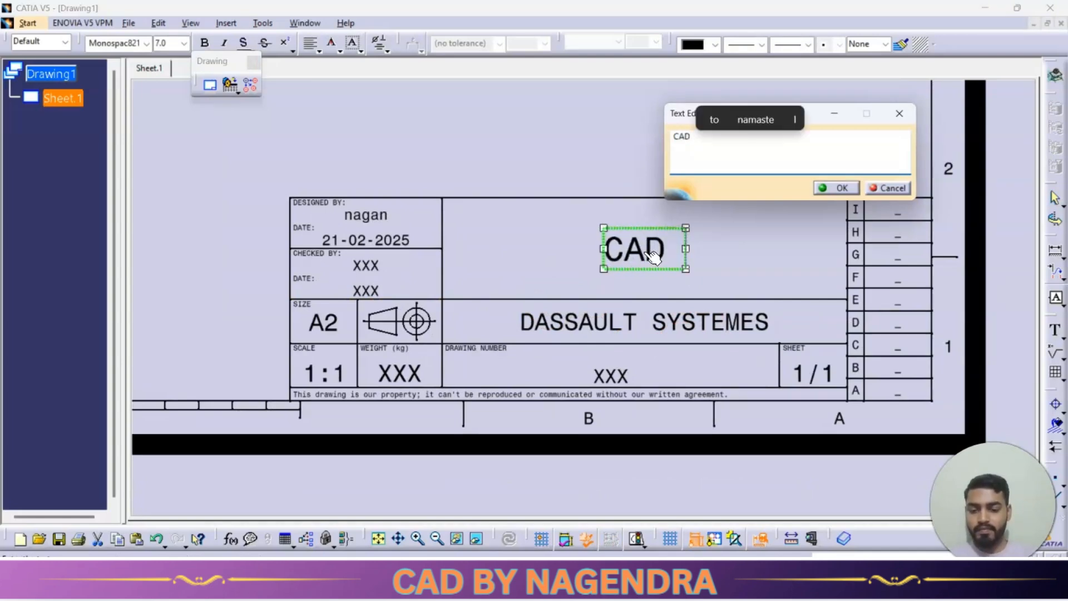
type(" BY NAGENDRA")
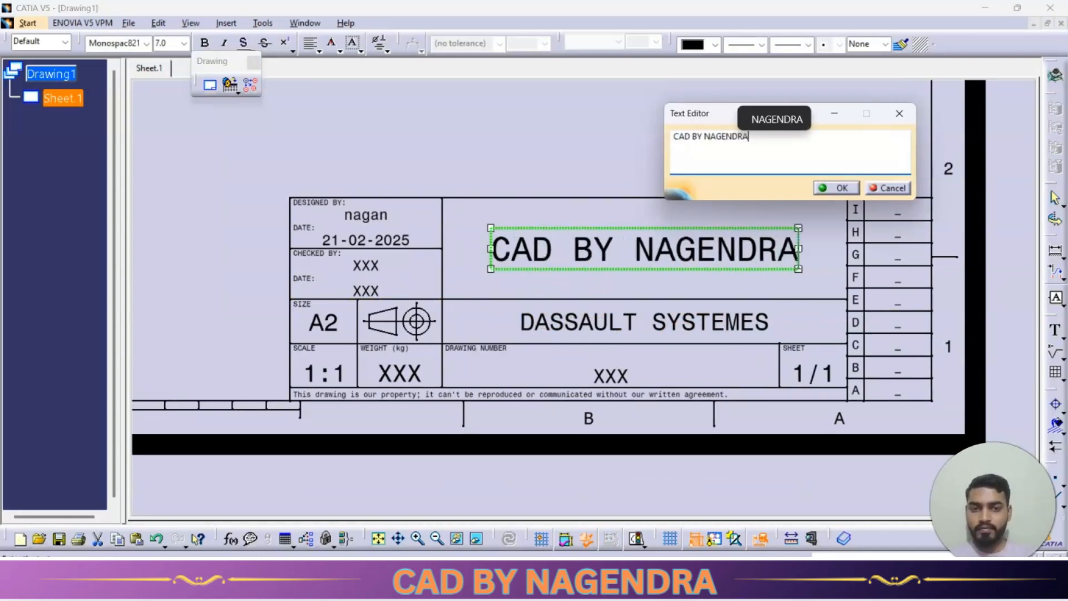
left_click(837, 187)
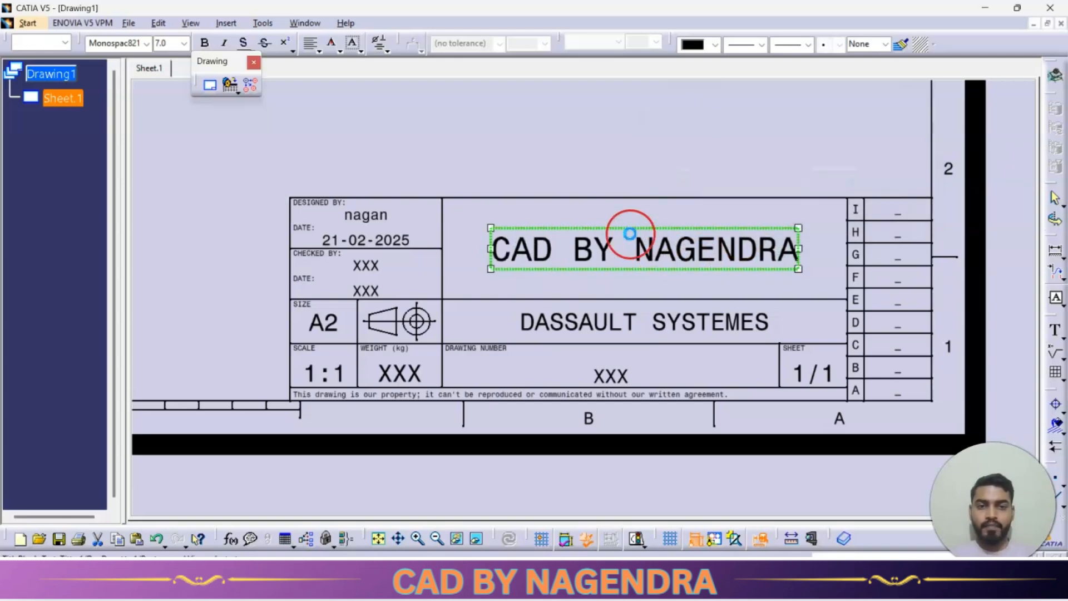
- Return from the sheet background to the working views
middle_click_drag(627, 238, 640, 345)
left_click(593, 213)
middle_click_drag(487, 215, 572, 360)
mouse_move(511, 293)
middle_mouse_down()
mouse_move(530, 332)
mouse_move(528, 309)
middle_mouse_up()
left_click(159, 23)
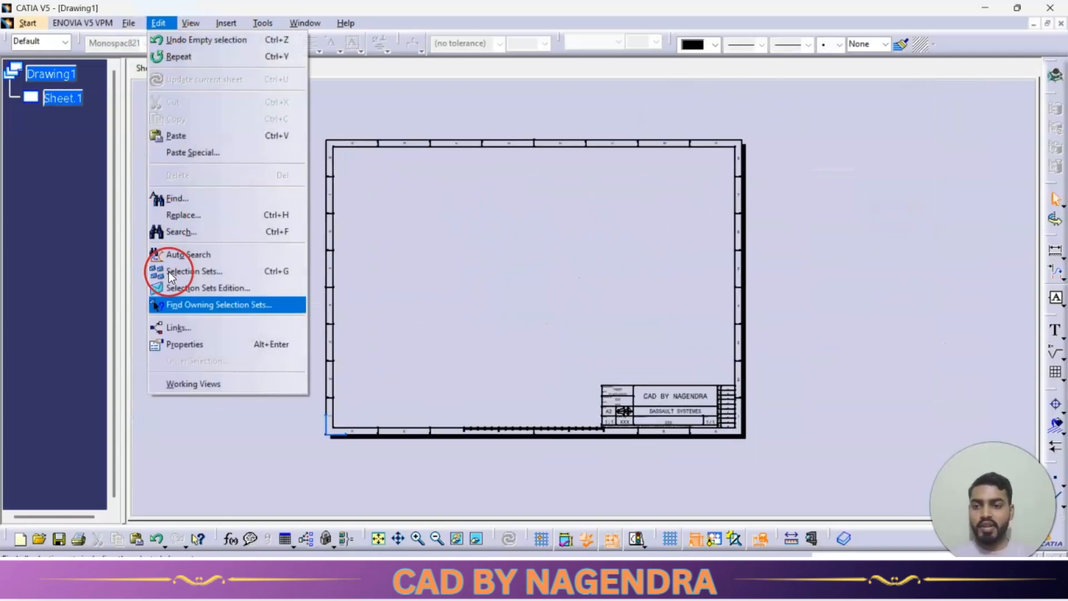
left_click(192, 380)
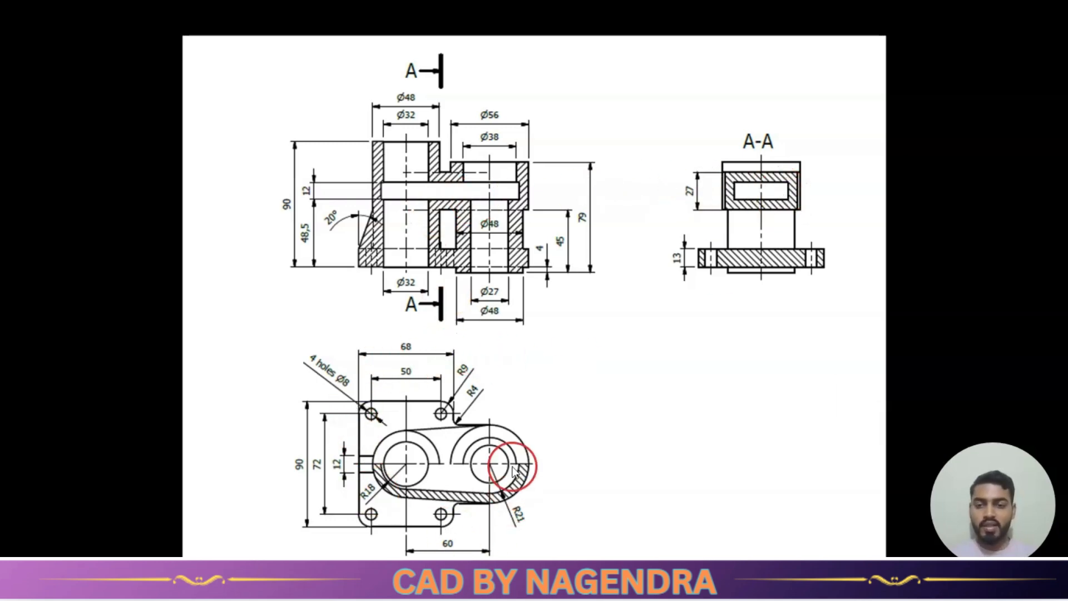
- Create a front view from the top face of 11.CATPart, rotated to 270 degrees, and place it on the sheet
key("alt+Tab")
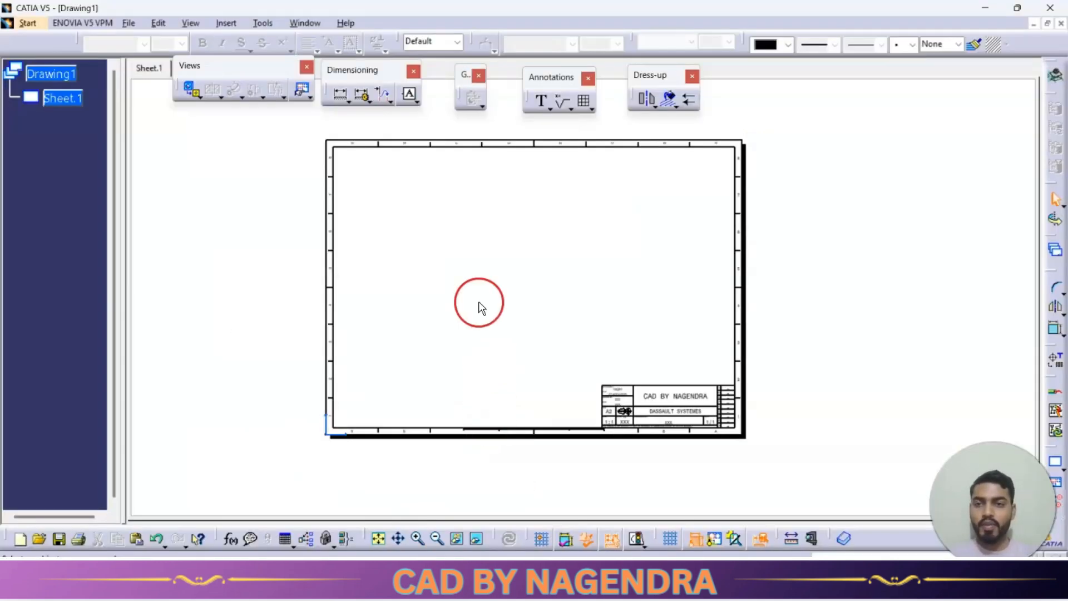
left_click(189, 90)
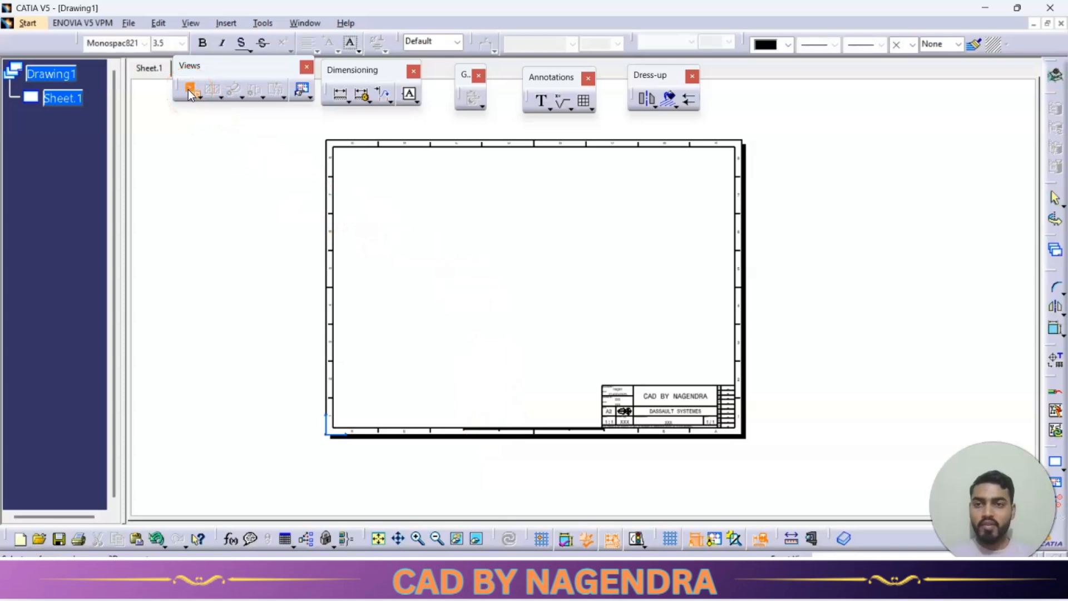
left_click(308, 25)
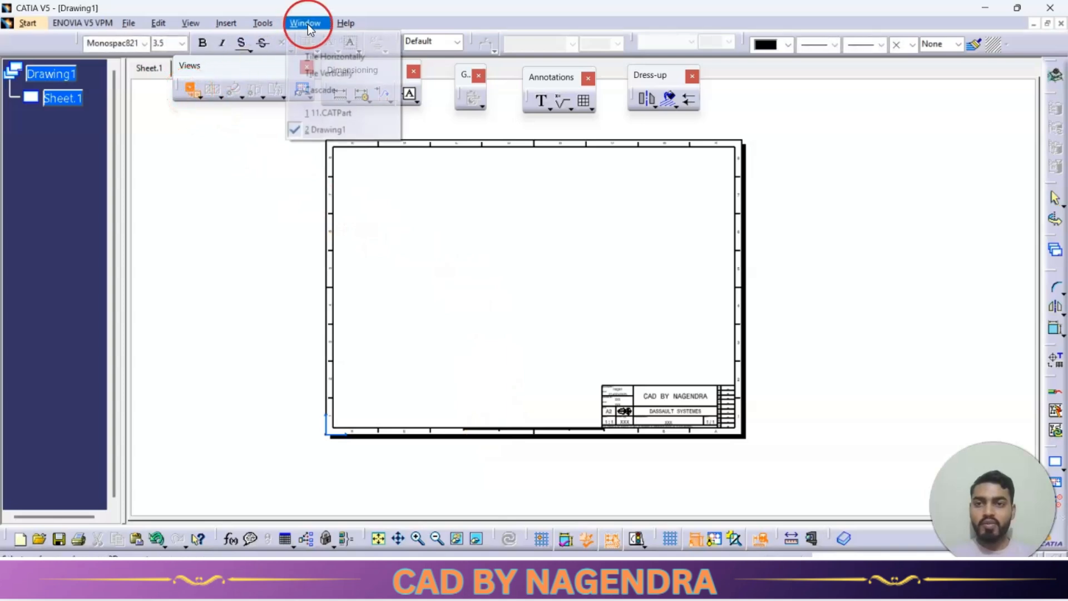
left_click(334, 112)
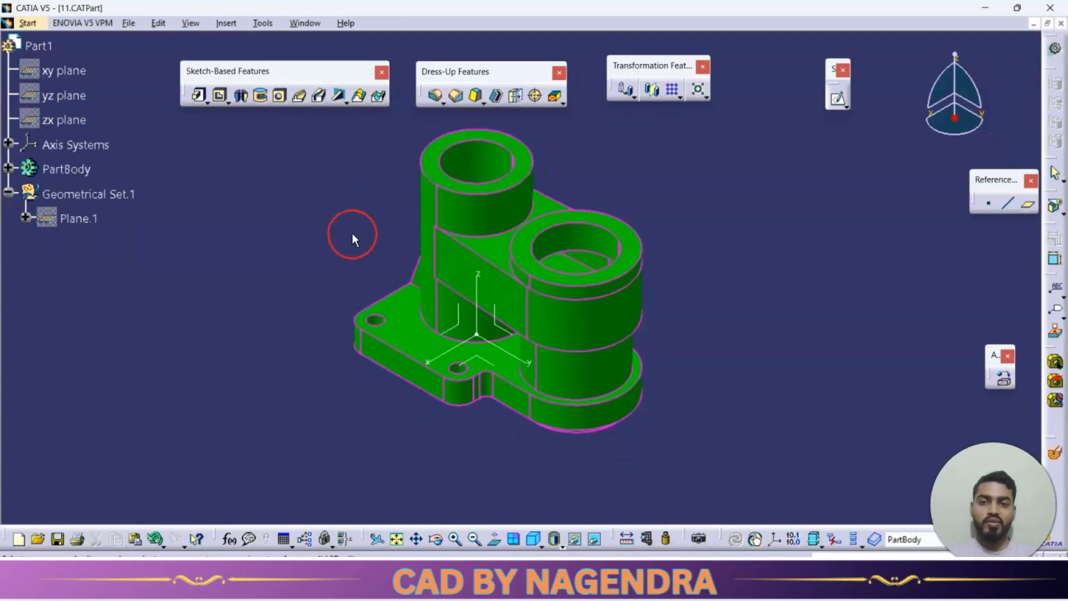
left_click(640, 242)
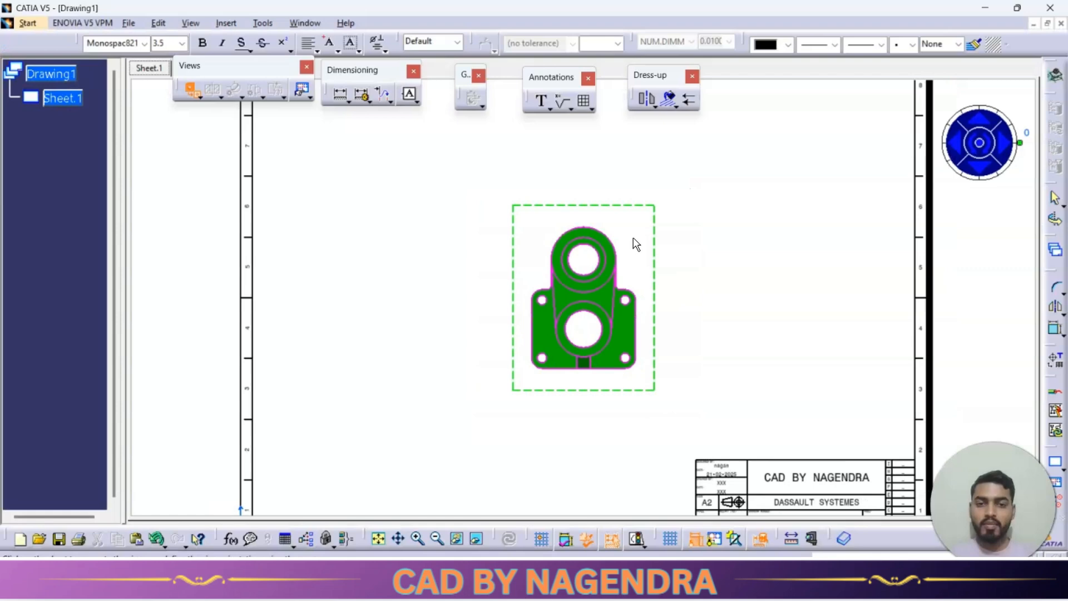
left_click(613, 212)
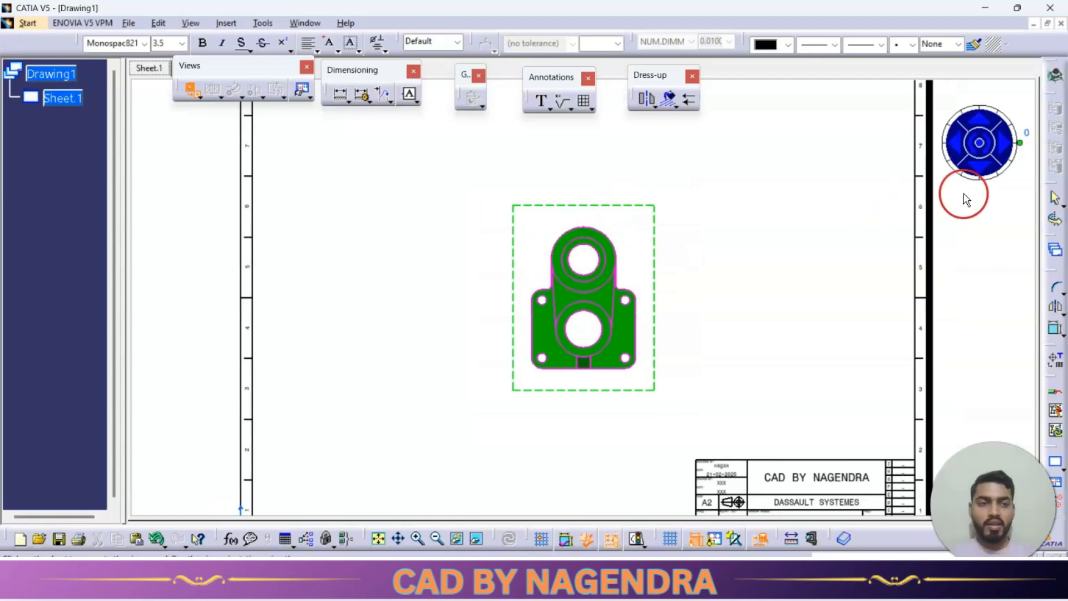
left_click(989, 156)
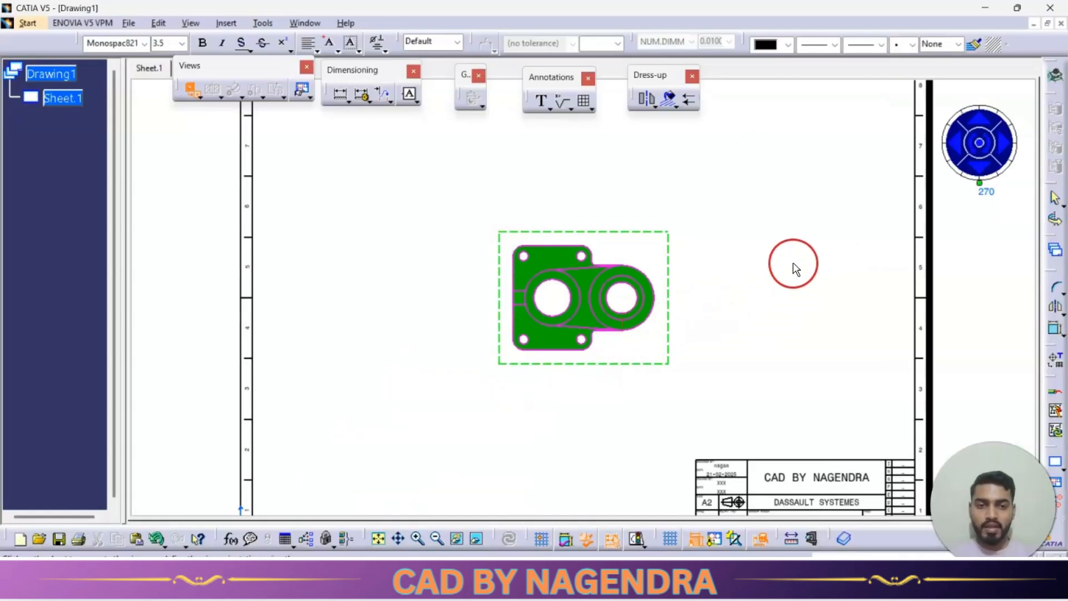
left_click(794, 263)
mouse_move(497, 339)
middle_mouse_down()
mouse_move(555, 274)
mouse_move(552, 342)
middle_mouse_up()
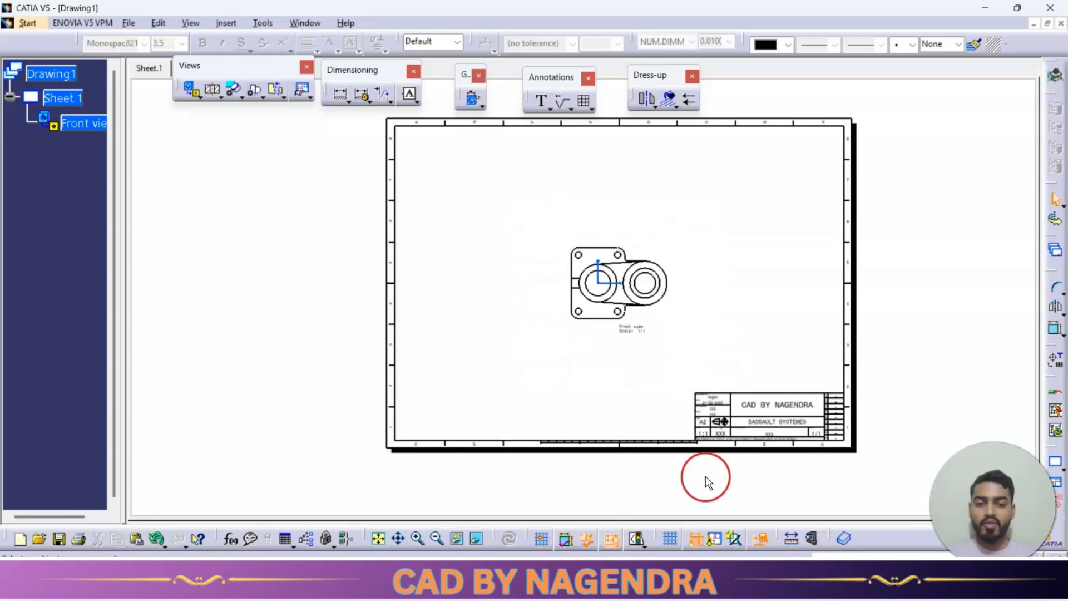
- Display the view frames and move the front view to the lower-left area of the sheet
left_click(713, 539)
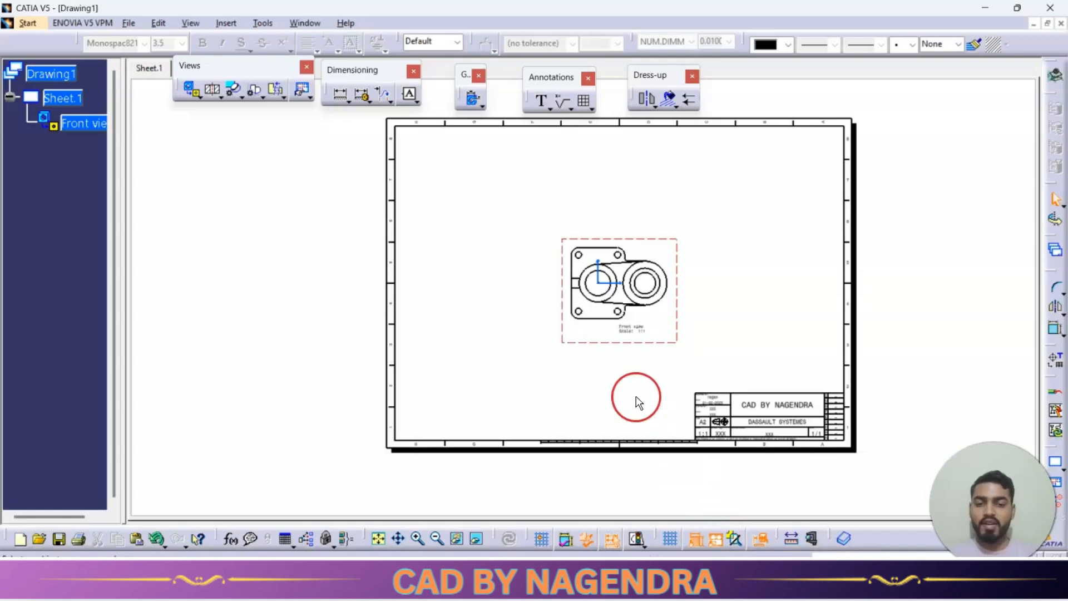
left_click_drag(560, 340, 456, 381)
mouse_move(569, 395)
middle_mouse_down()
mouse_move(588, 334)
mouse_move(628, 395)
middle_mouse_up()
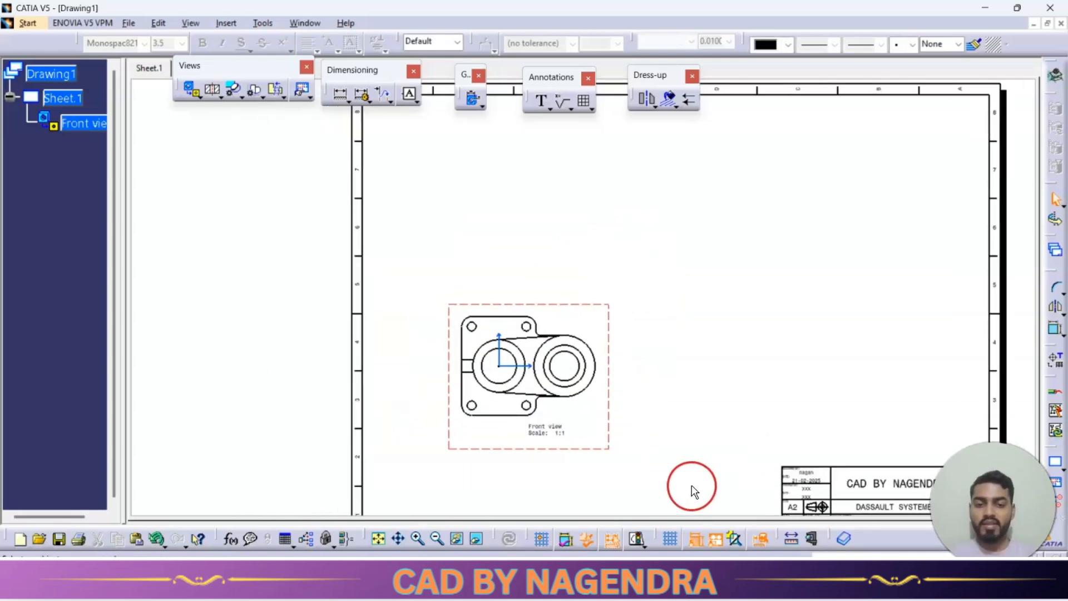
- Create an offset section view with a horizontal cut through both bore centres and place it above the front view
middle_click_drag(636, 255, 634, 312, "ctrl")
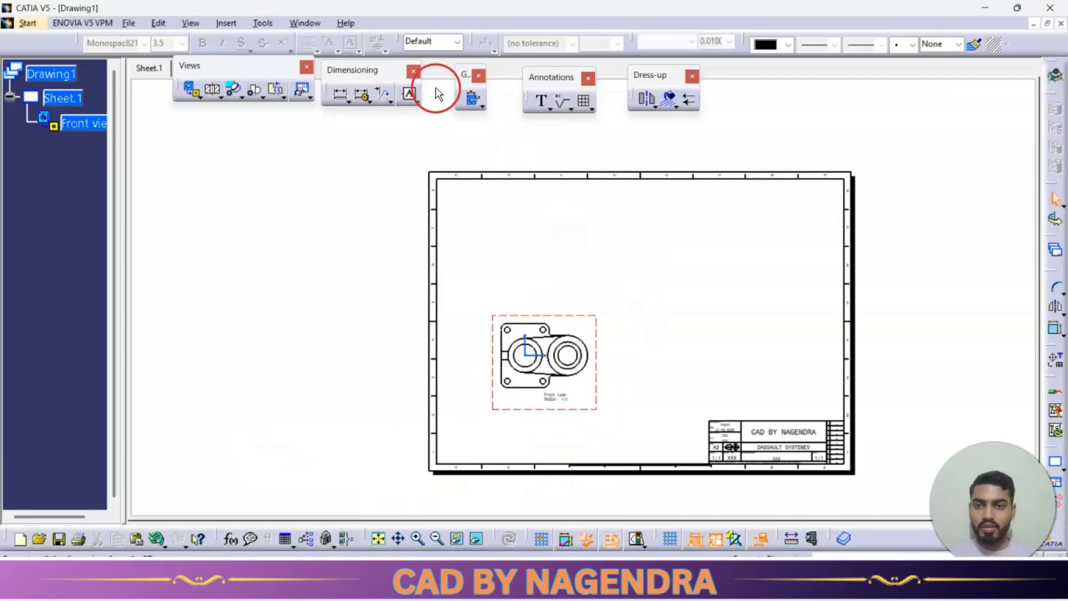
left_click(214, 91)
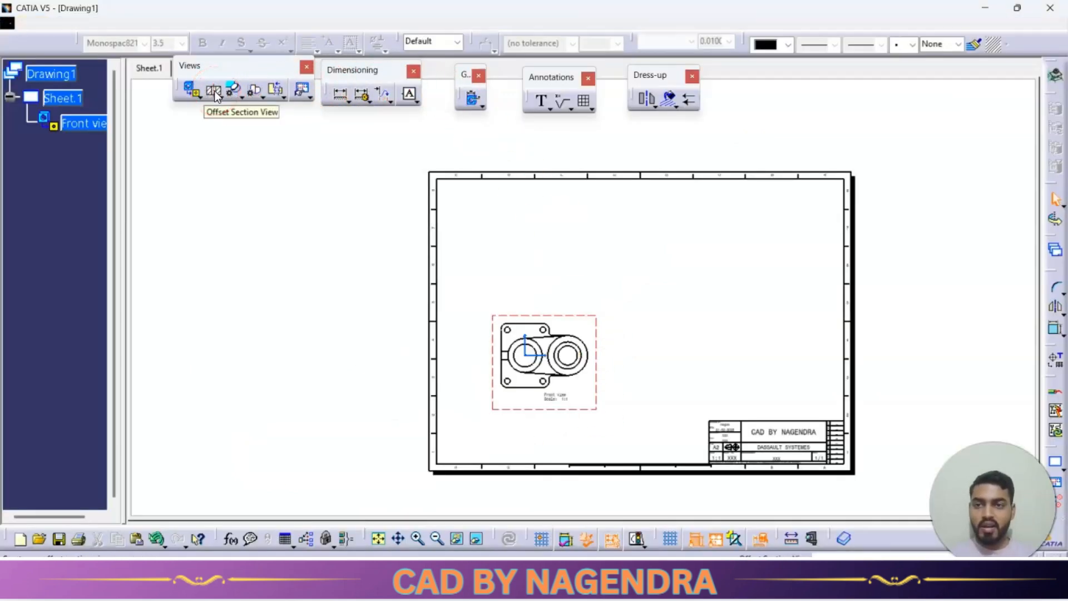
mouse_move(480, 371)
middle_mouse_down("ctrl")
mouse_move(499, 267)
mouse_move(705, 202)
middle_mouse_up("ctrl")
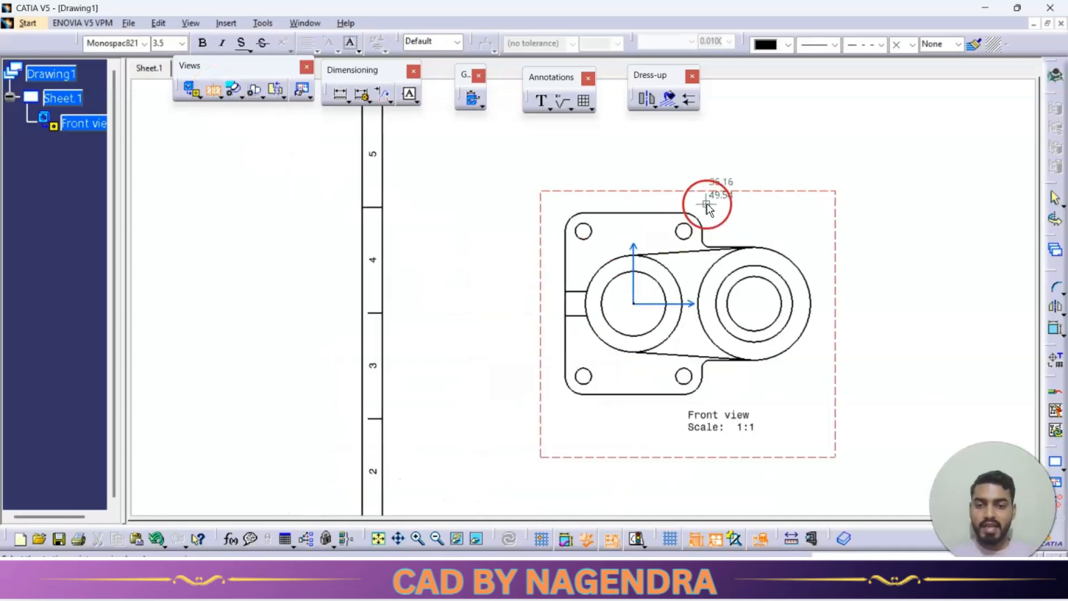
left_click(482, 303)
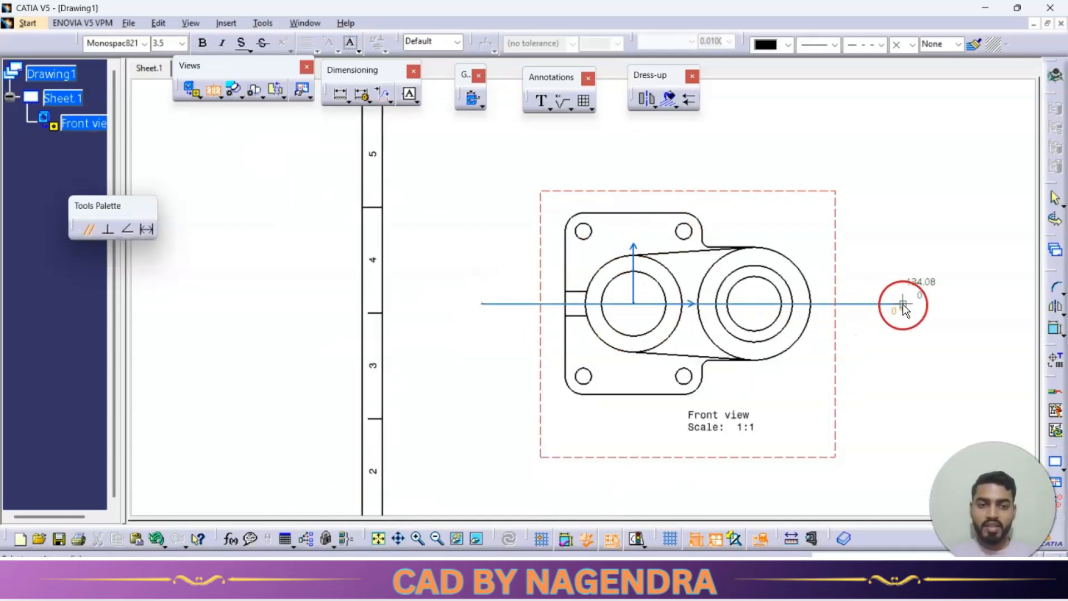
double_click(908, 305)
middle_click_drag(879, 303, 879, 401, "ctrl")
middle_click_drag(708, 288, 698, 386)
left_click(679, 269)
mouse_move(720, 321)
middle_mouse_down("ctrl")
mouse_move(808, 318)
mouse_move(693, 308)
middle_mouse_up("ctrl")
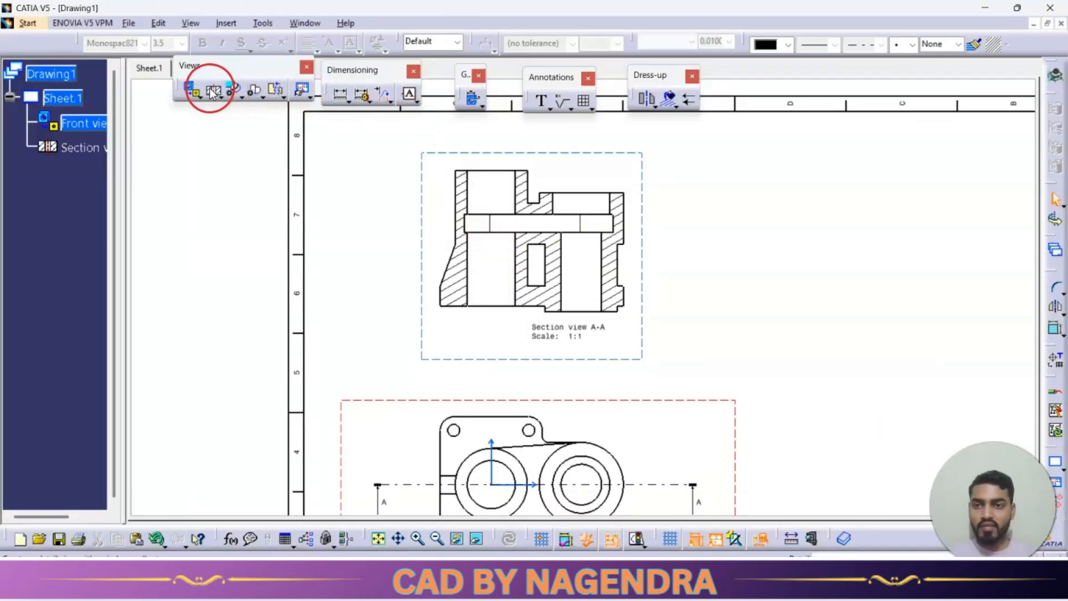
- Try to create an offset section view with a vertical cut through section view A-A while the front view is active
left_click(213, 91)
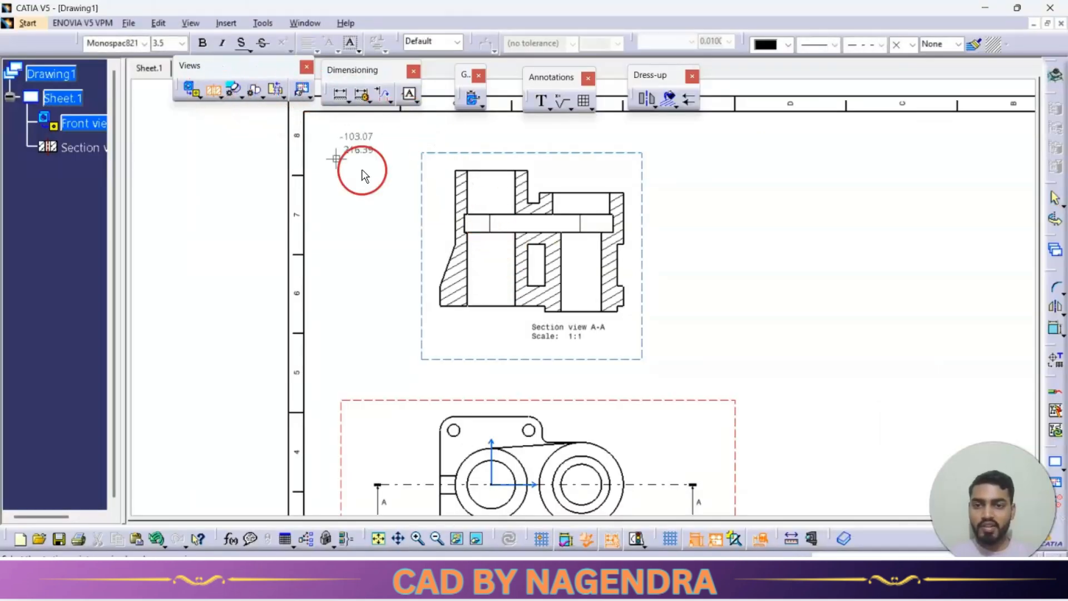
left_click(536, 162)
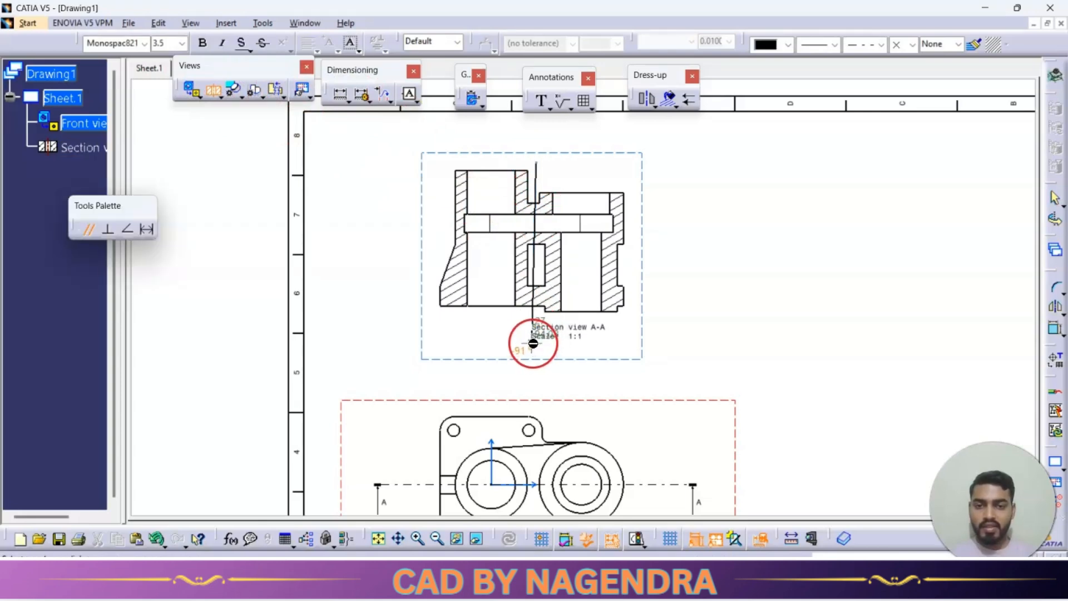
double_click(536, 347)
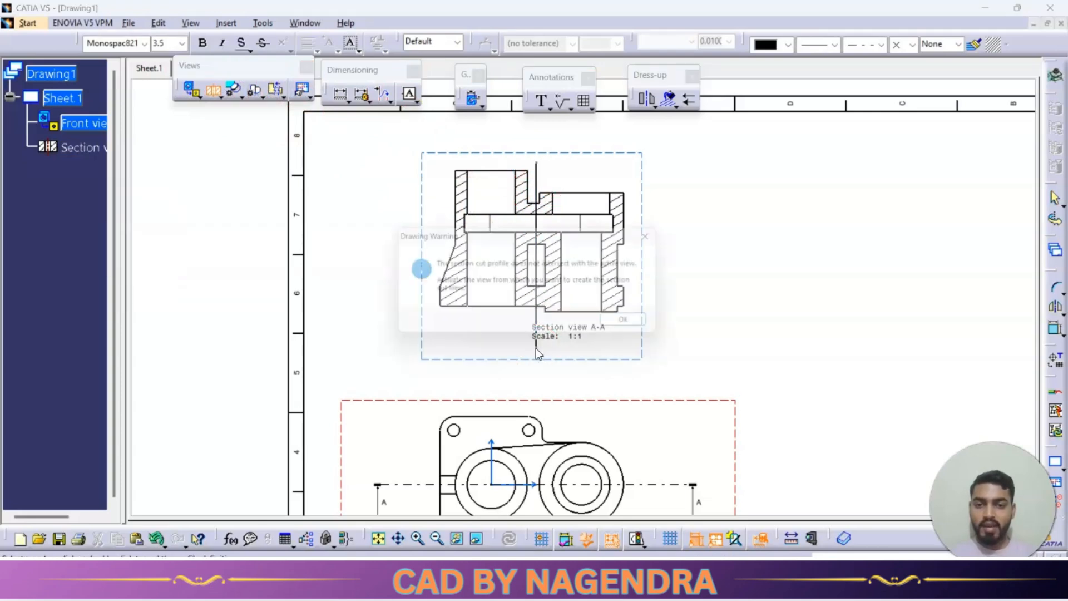
left_click(639, 326)
left_click(536, 165)
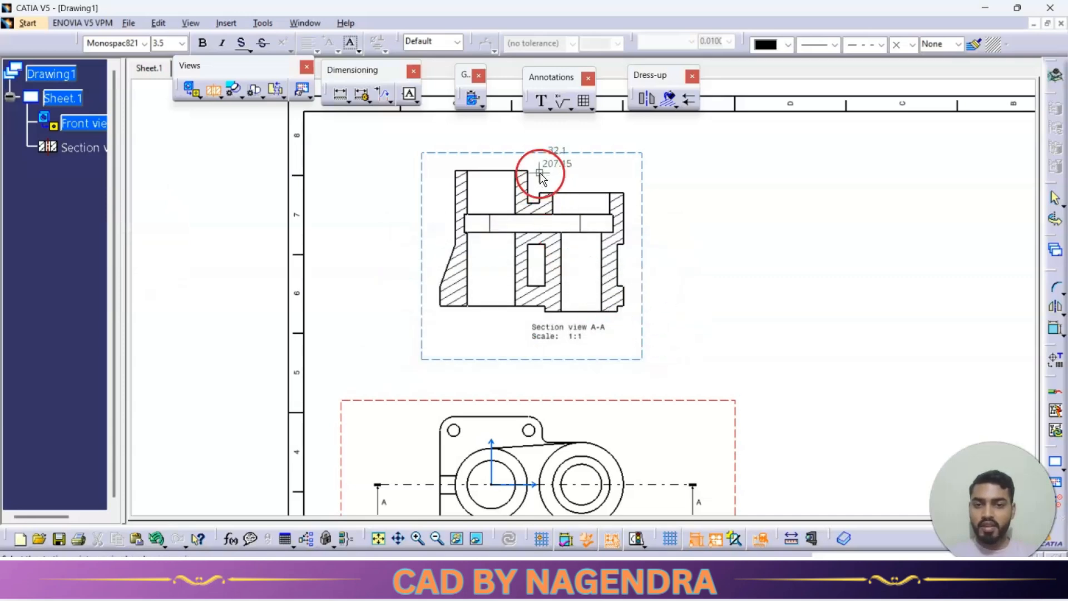
double_click(535, 343)
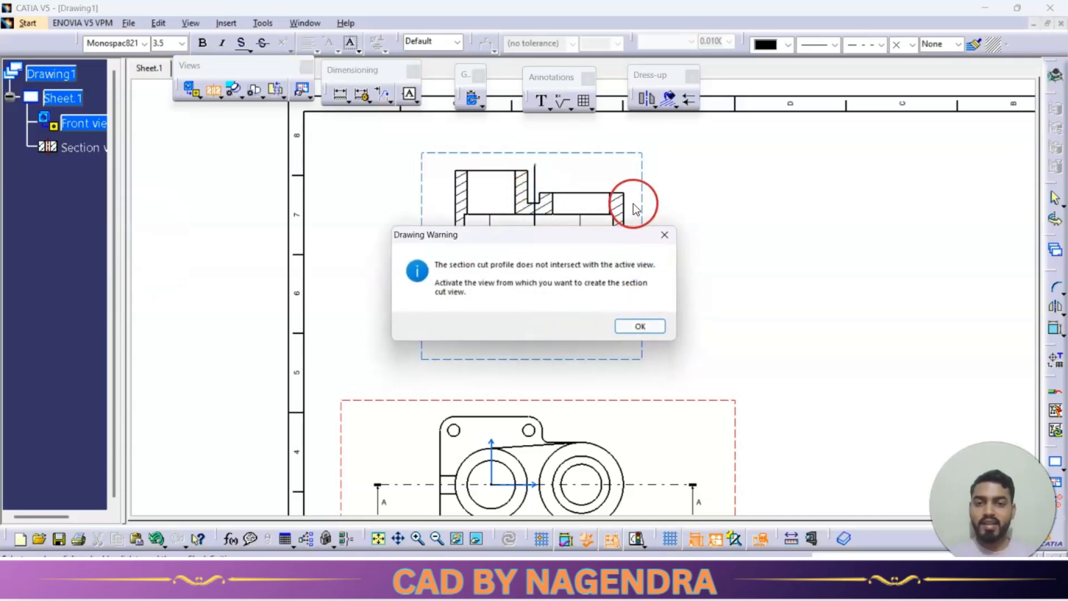
left_click(627, 327)
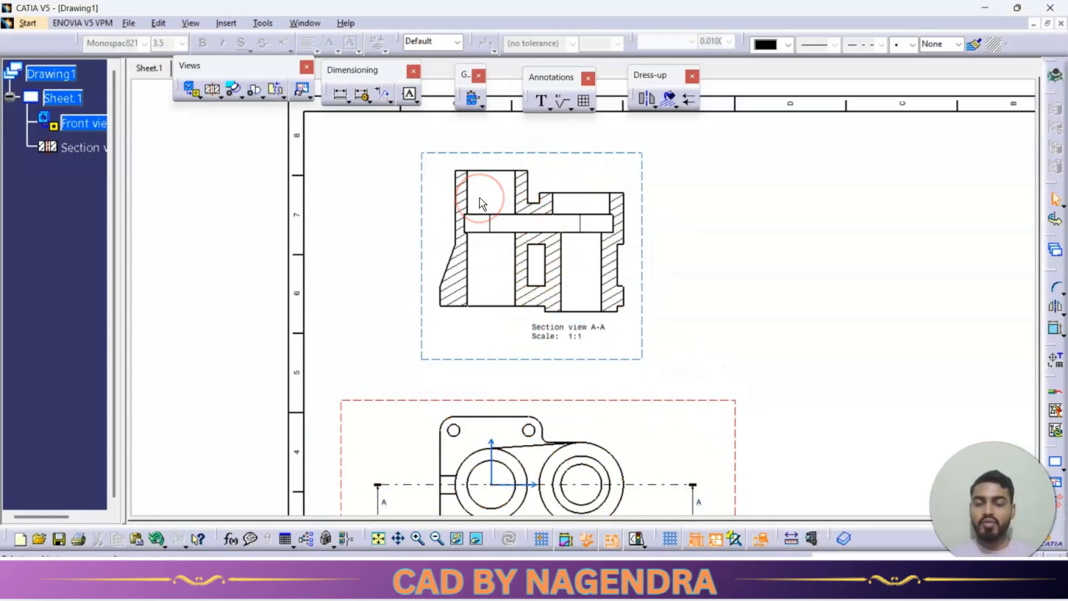
- Make section view A-A the active view
double_click(578, 152)
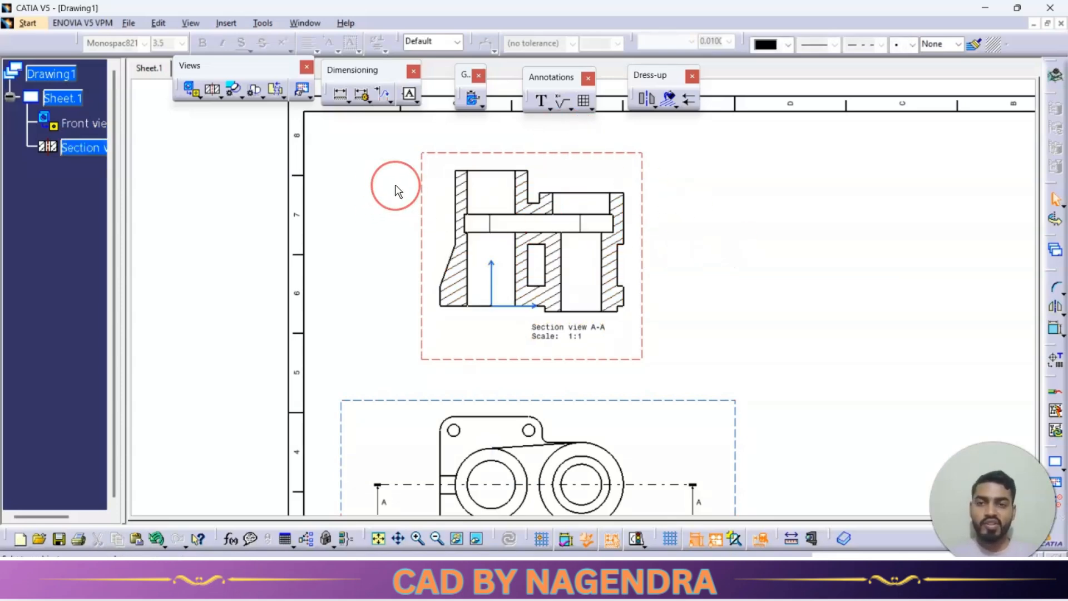
- Create an offset section view with a vertical cut through the pocket in section A-A, place it left of it, and move it to the sheet's right side
left_click(209, 91)
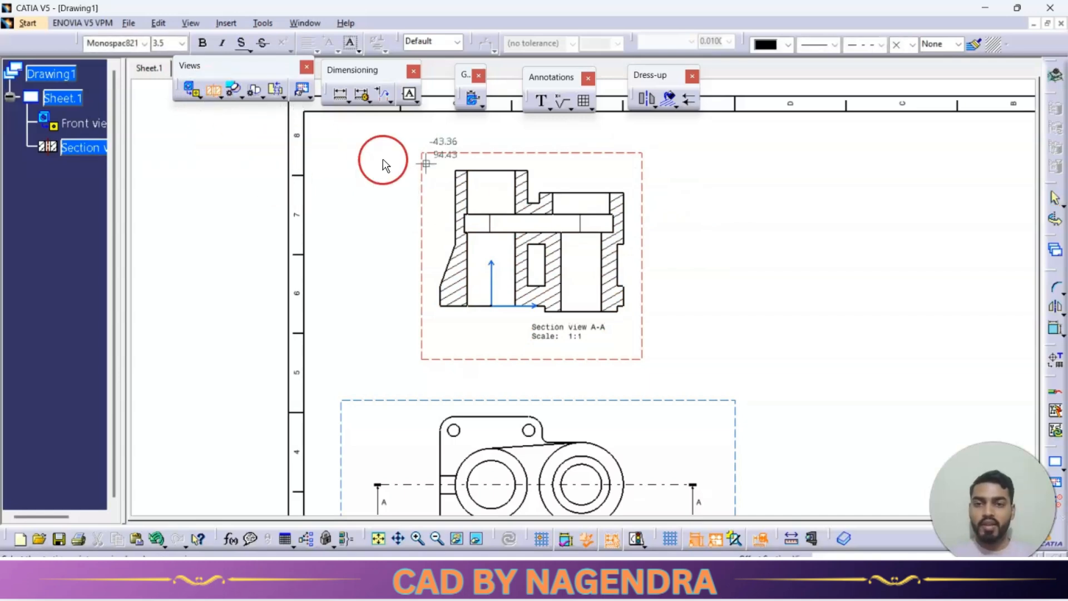
left_click(535, 164)
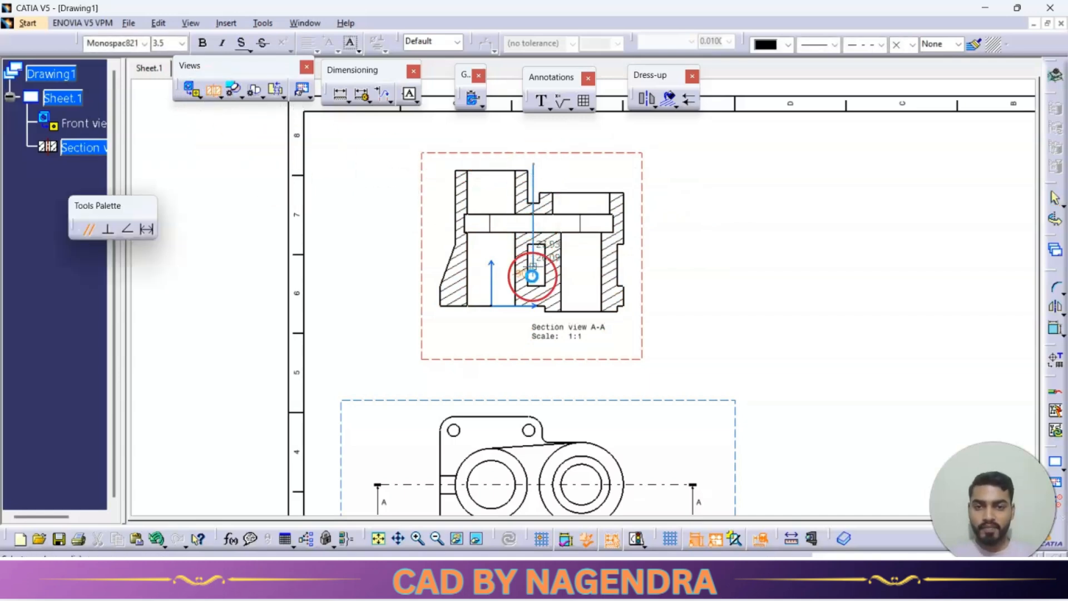
double_click(533, 338)
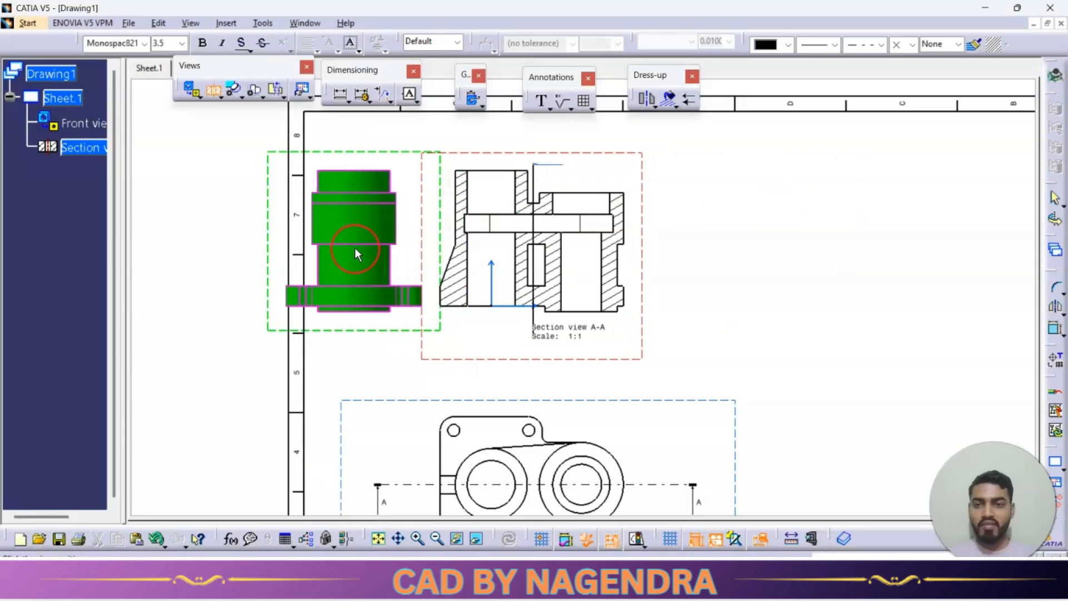
left_click(313, 237)
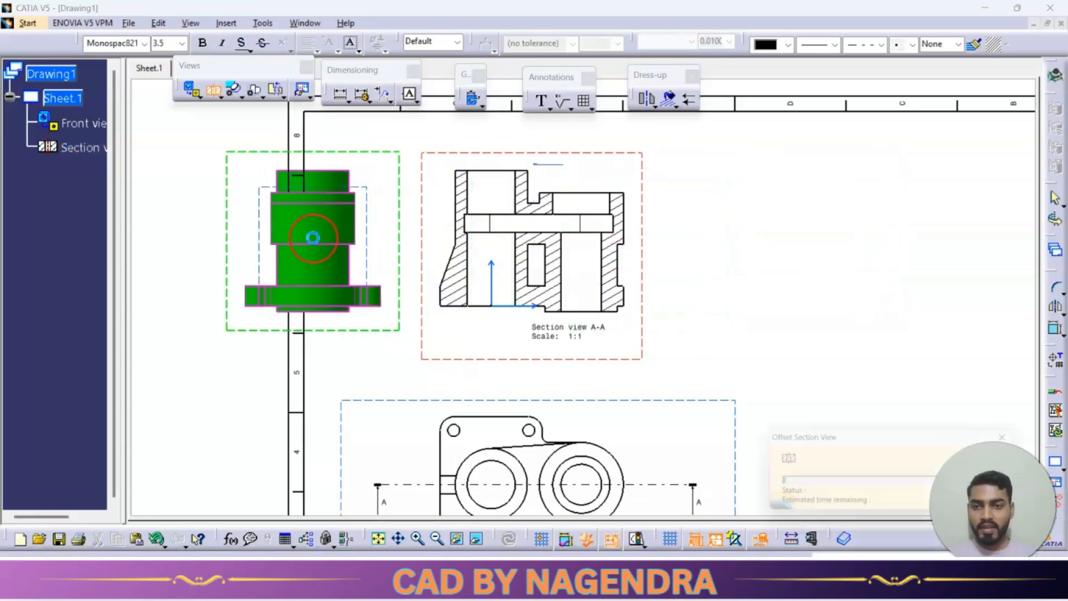
left_click(408, 352)
mouse_move(396, 361)
left_mouse_down()
mouse_move(393, 349)
mouse_move(1004, 369)
left_mouse_up()
left_click(887, 426)
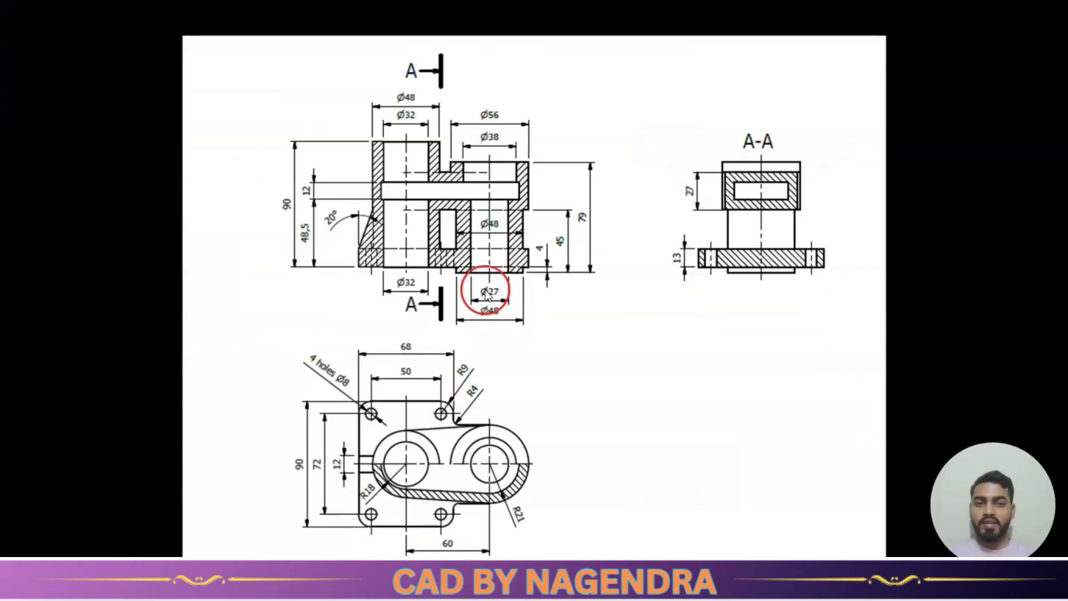
- Compare section view B-B with the side section in the reference drawing and delete the view
key("alt+Tab")
key("alt+Tab")
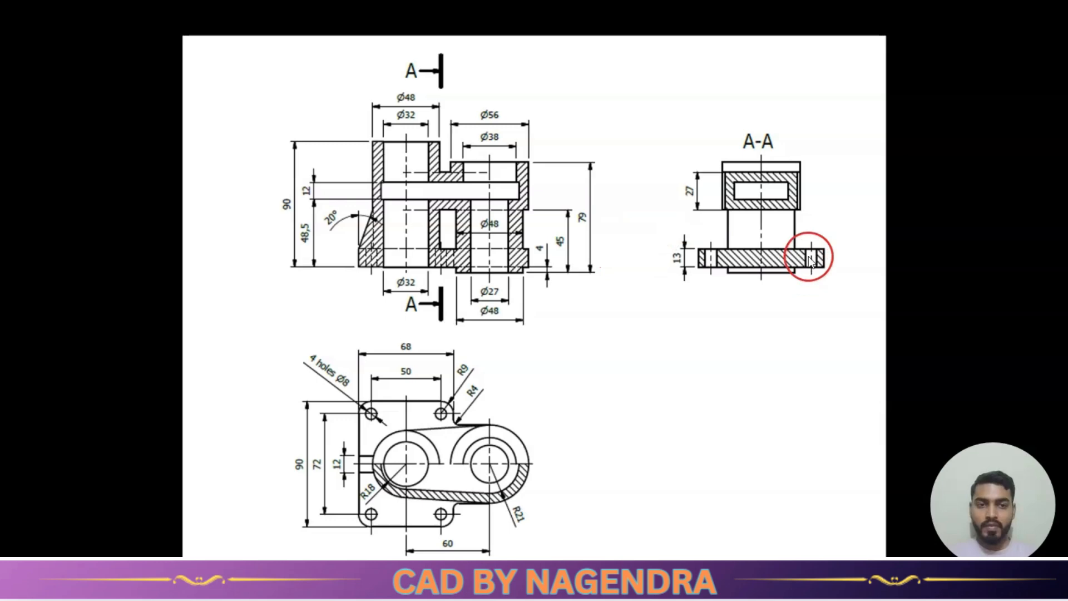
key("alt+Tab")
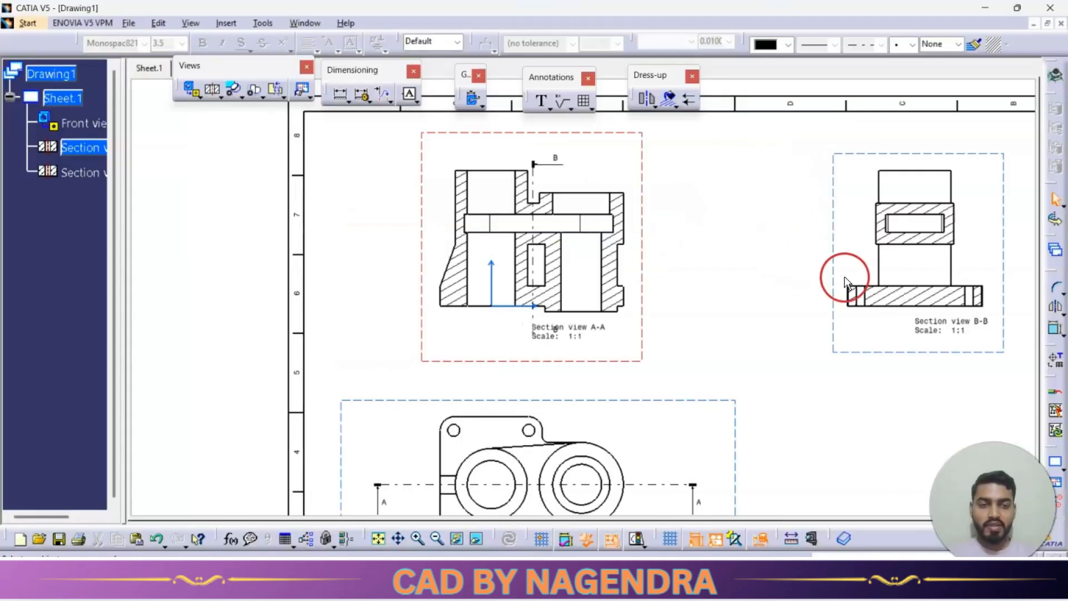
key("alt+Tab")
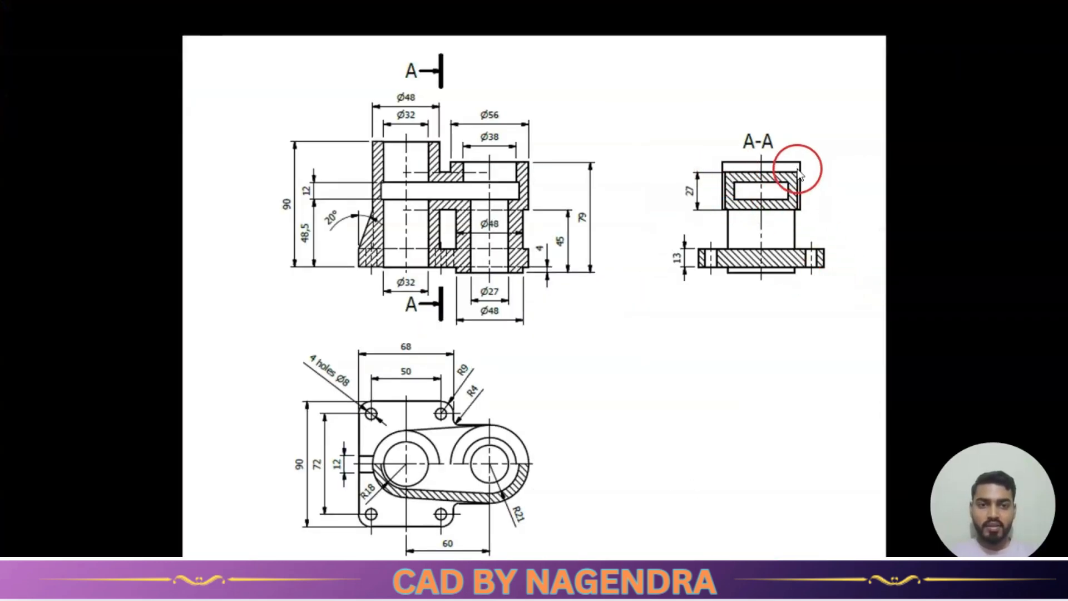
key("alt+Tab")
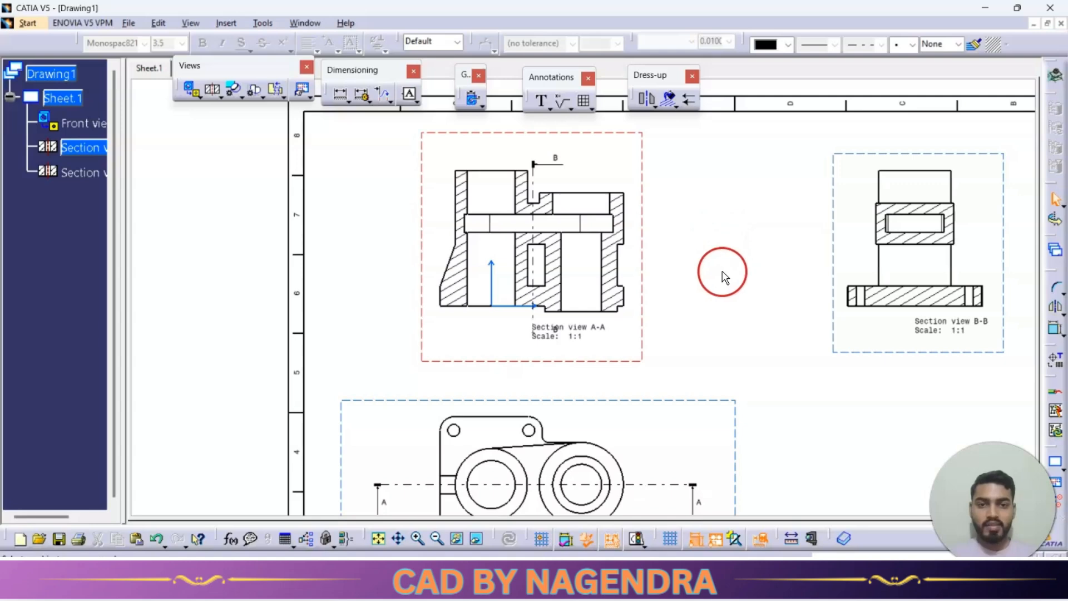
left_click(538, 181)
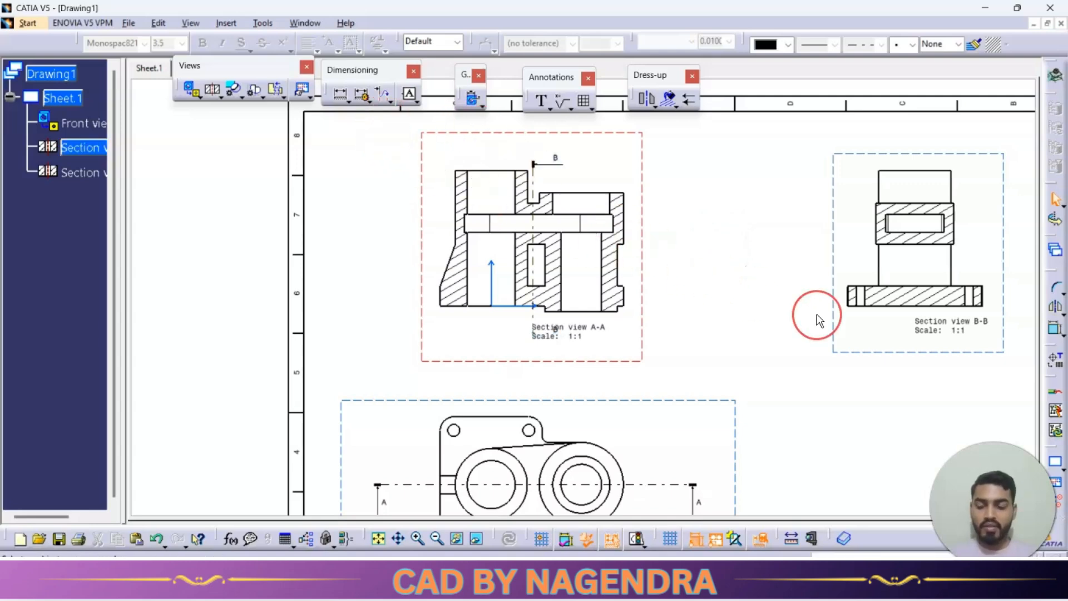
left_click(812, 315)
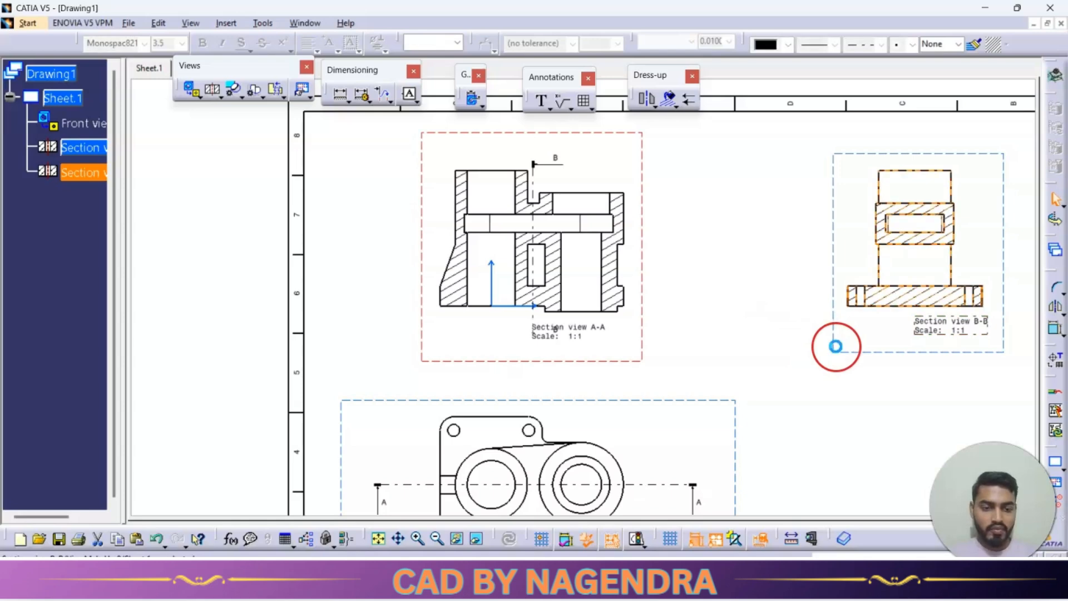
key("Delete")
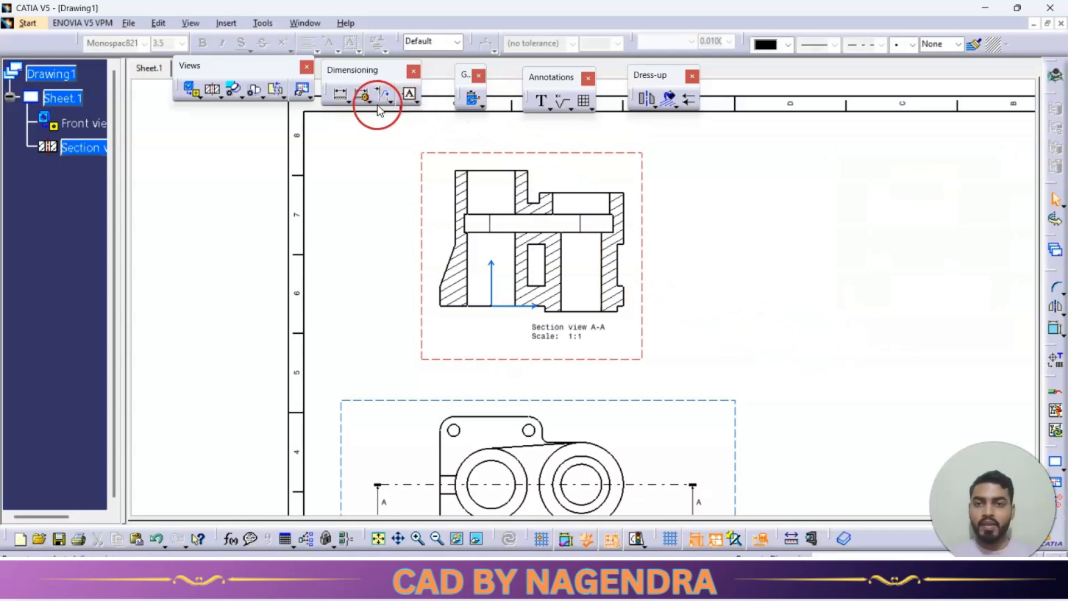
- Create an offset section view with a vertical cut through the pocket in section view A-A and place it to the right of that view
left_click(212, 90)
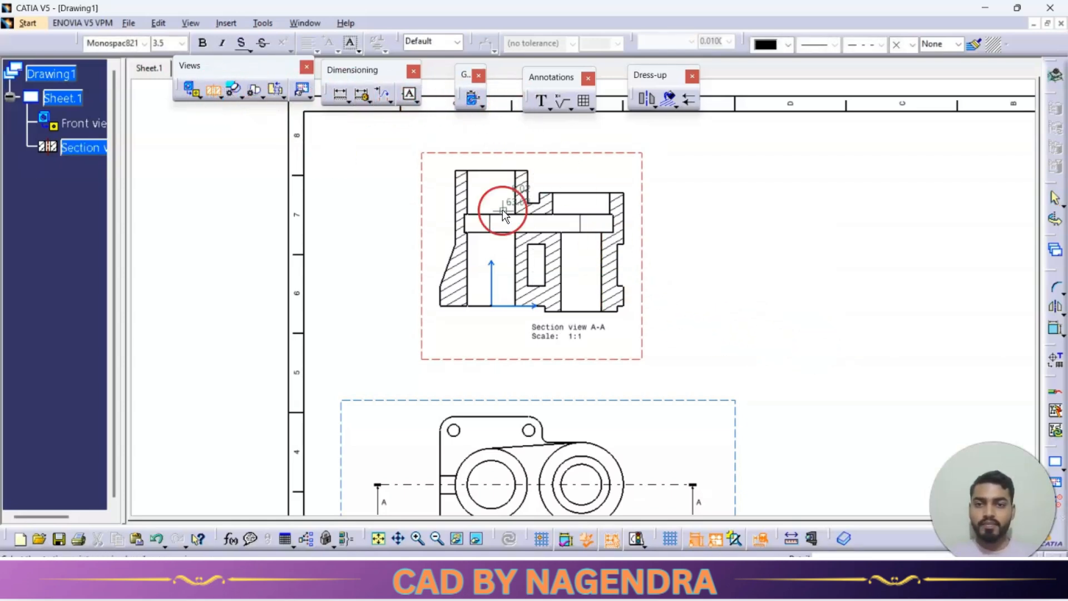
left_click(534, 165)
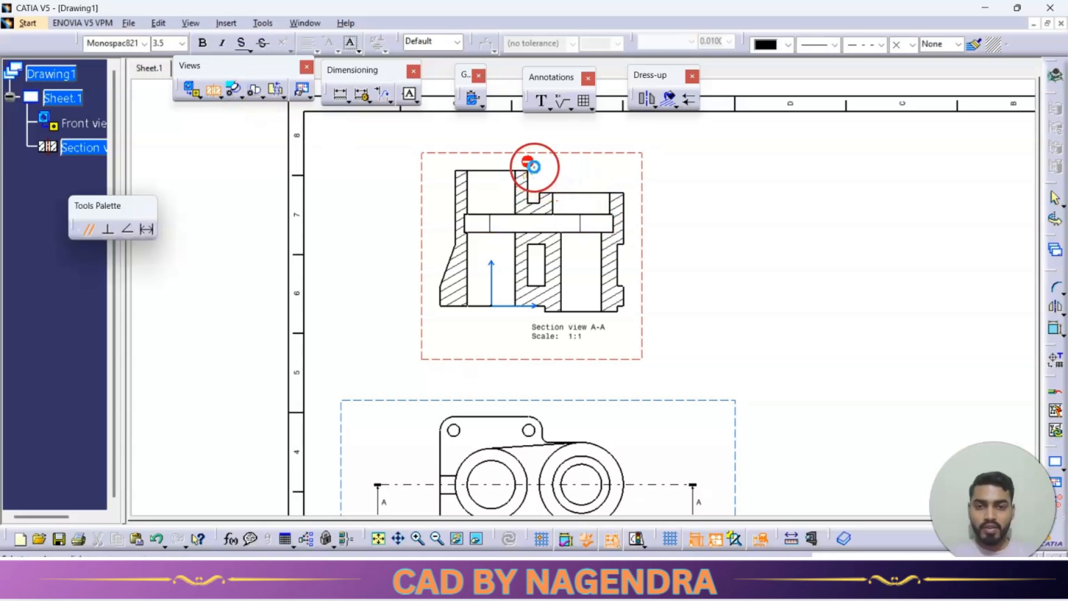
double_click(534, 349)
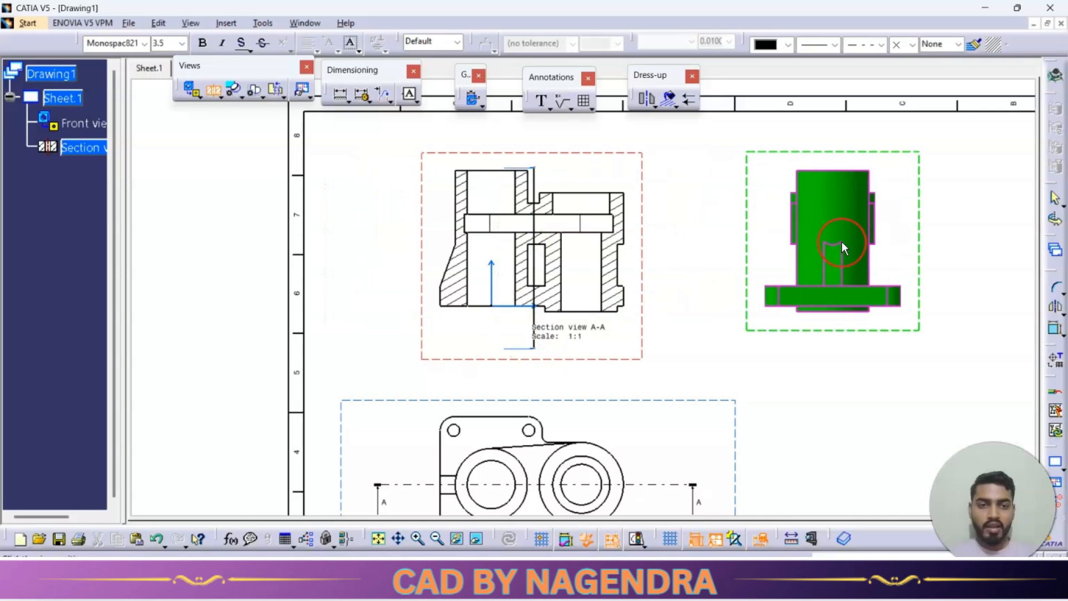
left_click(869, 245)
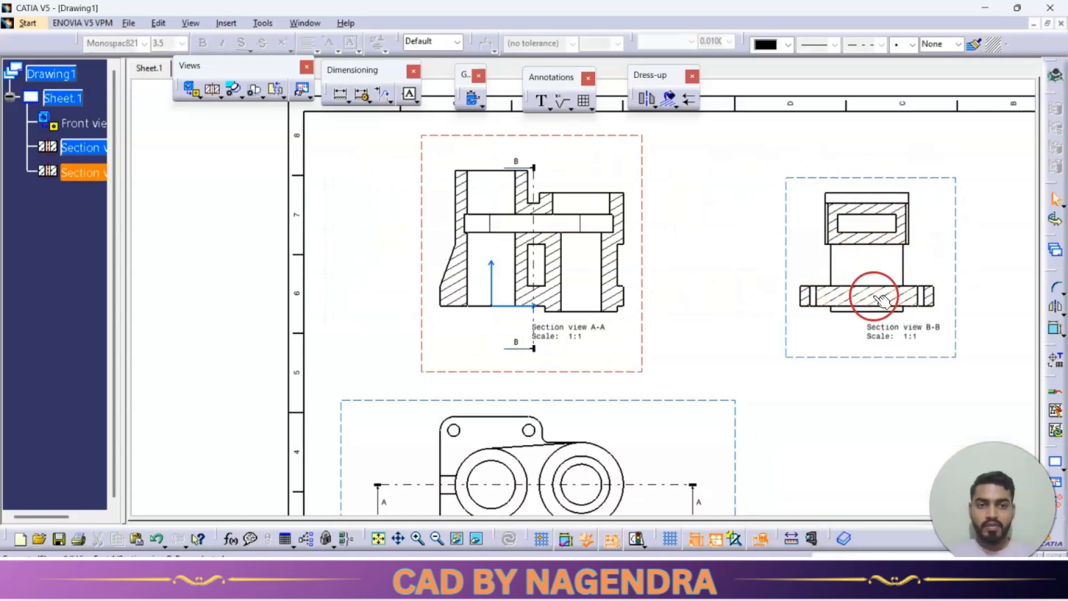
- Check the new section view B-B against the reference drawing and move it further right on the sheet
key("alt+Tab")
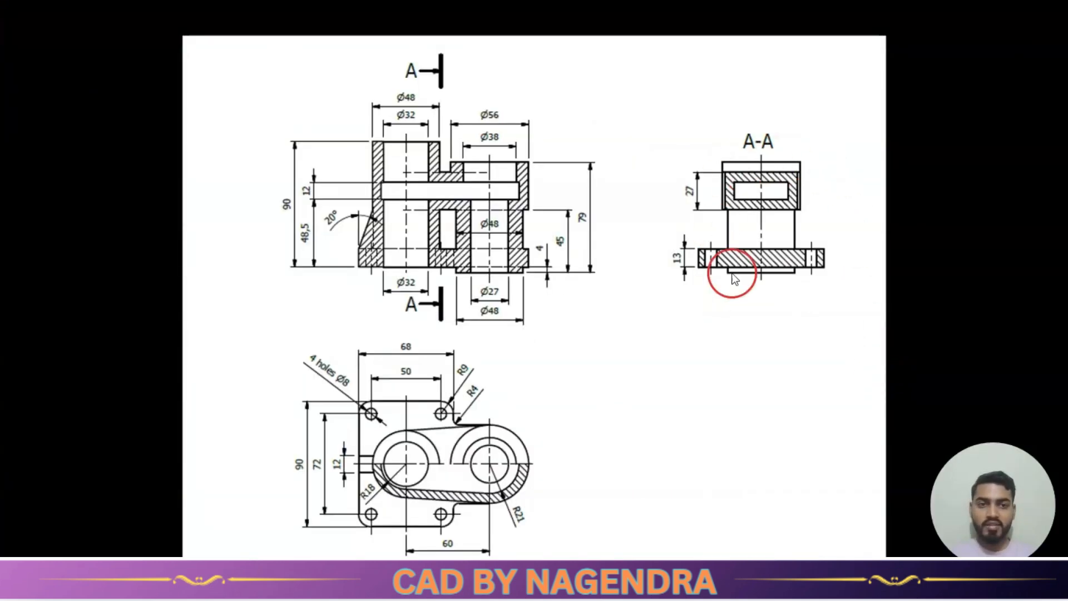
key("alt+Tab")
middle_click_drag(870, 383, 881, 396, "ctrl")
left_click_drag(894, 346, 968, 340)
left_click(869, 407)
- Examine the partial section in the reference drawing's plan view and compare the layout with the drawing's current views
key("alt+Tab")
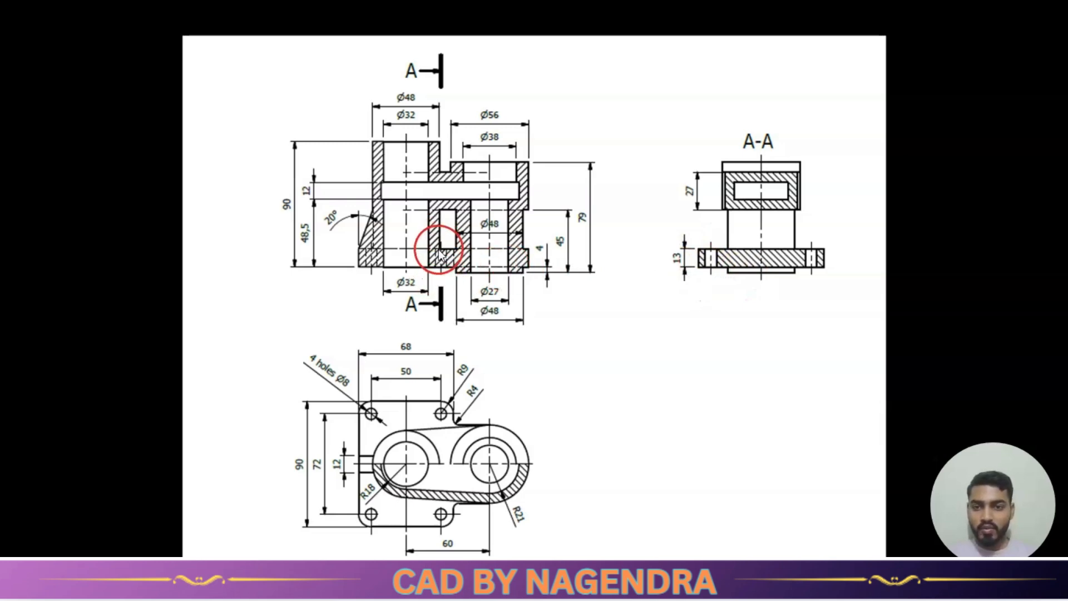
key("alt+Tab")
middle_click_drag(543, 381, 558, 301, "ctrl")
mouse_move(573, 399)
middle_mouse_down()
mouse_move(593, 327)
mouse_move(617, 312)
mouse_move(575, 382)
middle_mouse_up()
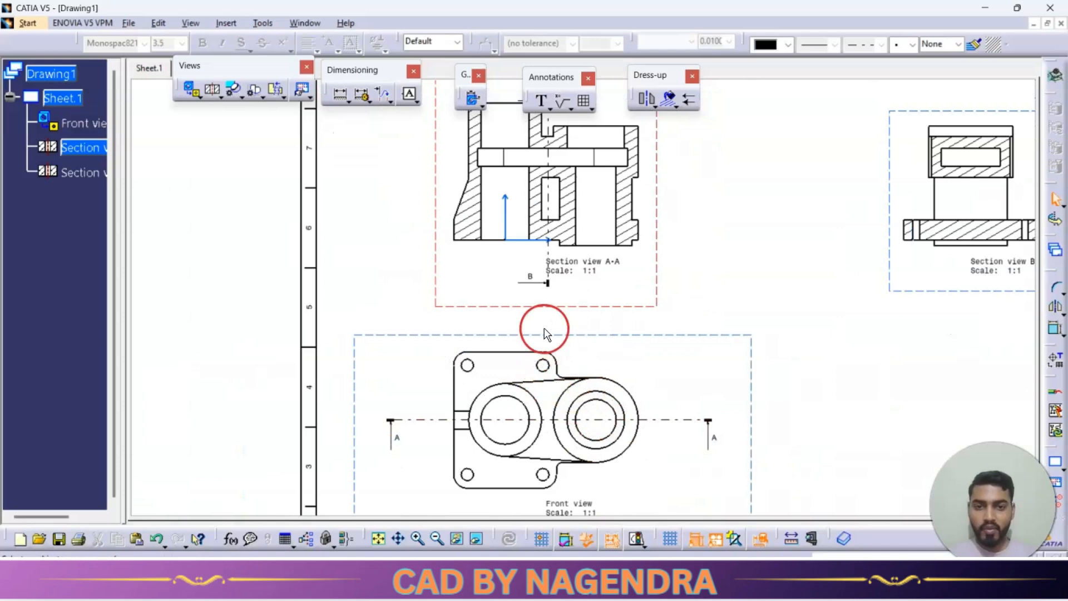
middle_click_drag(696, 337, 740, 378, "ctrl")
middle_click_drag(862, 295, 820, 357)
key("alt+Tab")
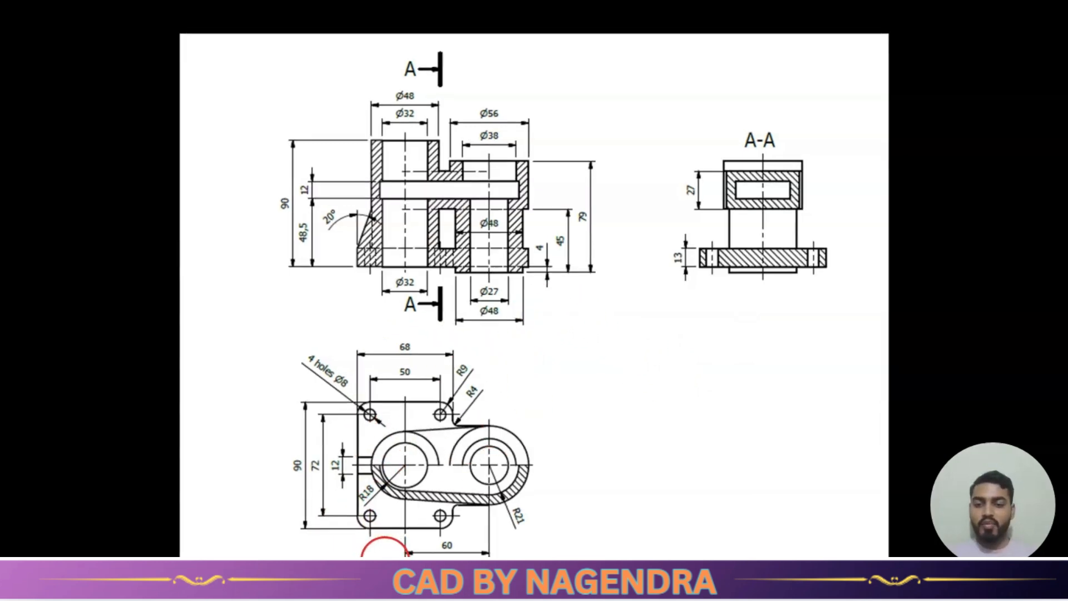
scroll(439, 474, "up", 3)
scroll(470, 471, "up", 3)
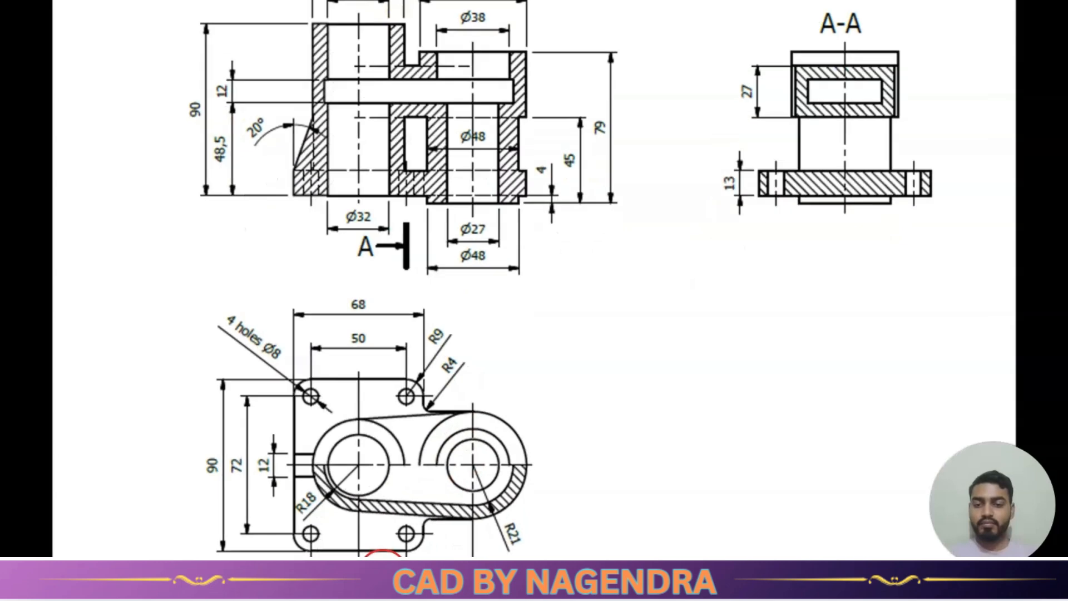
scroll(373, 542, "up", 3)
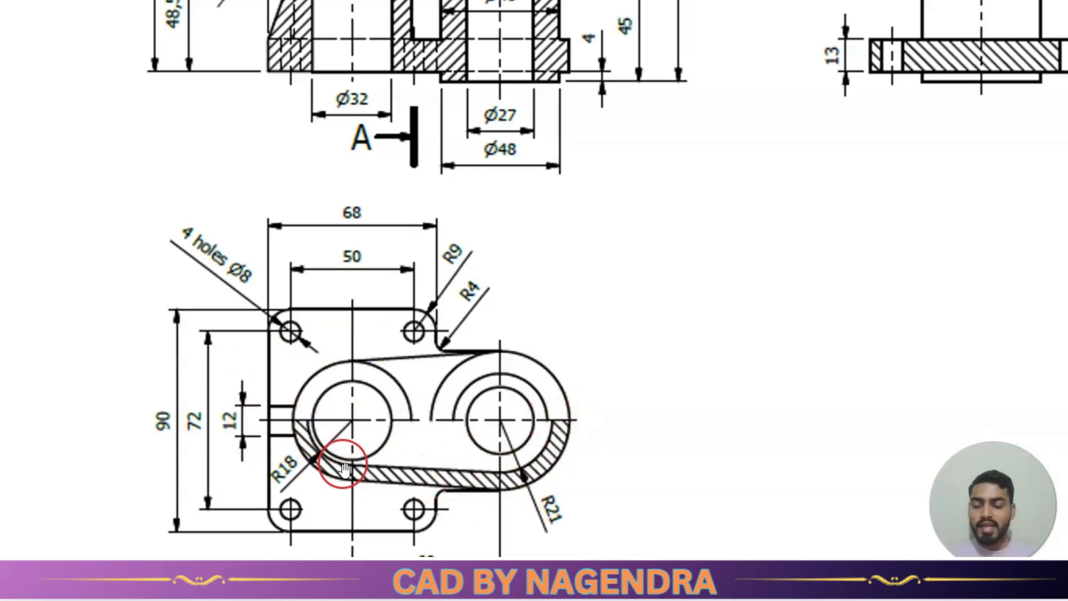
key("alt+Tab")
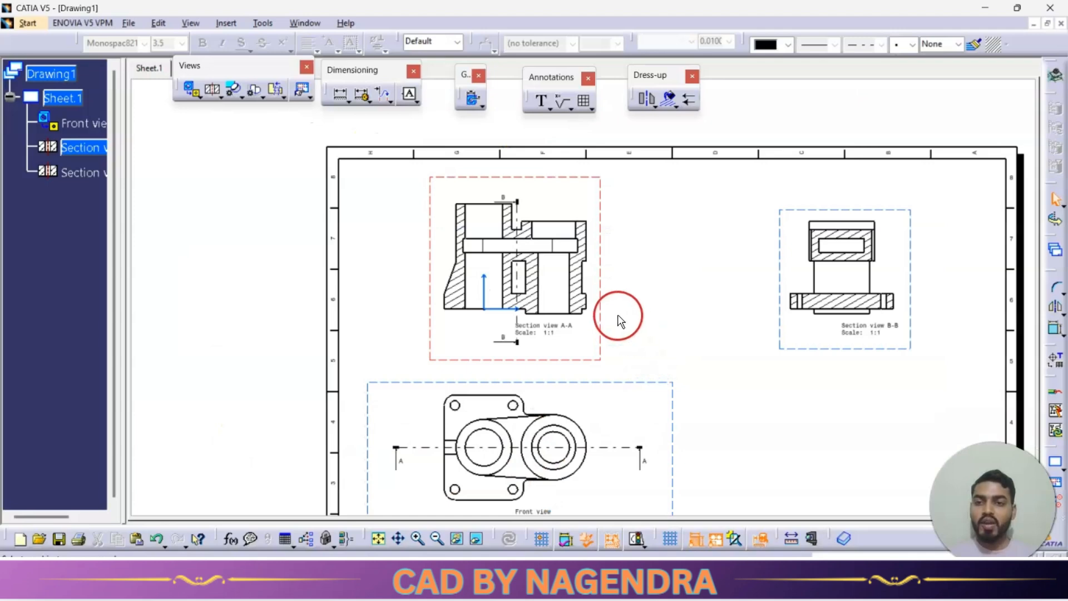
- Make the front view the active view
middle_click_drag(634, 358, 617, 251)
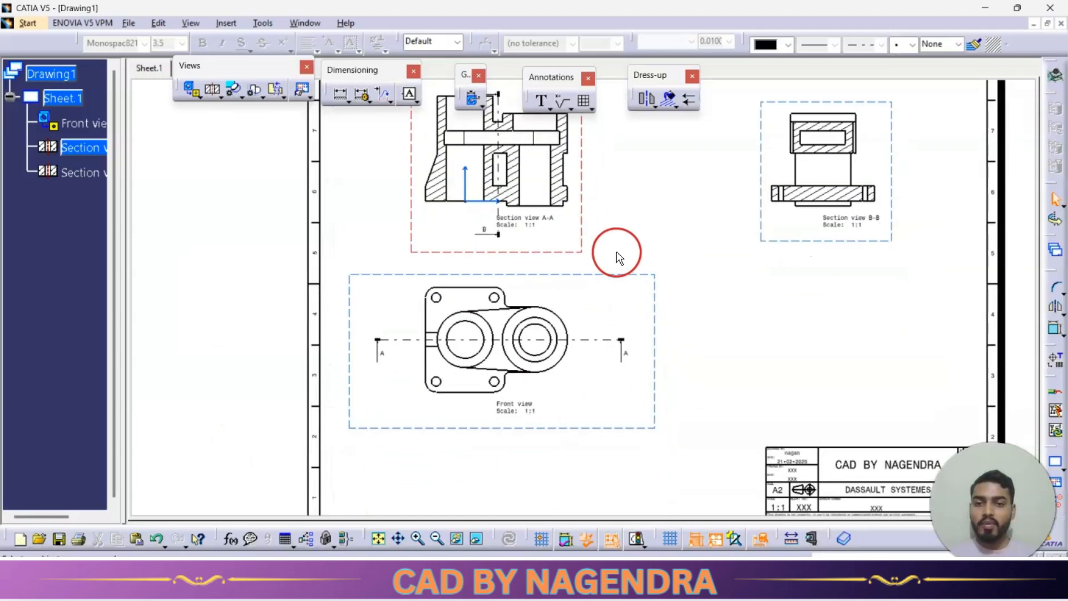
double_click(644, 278)
middle_click_drag(545, 415, 692, 370, "ctrl")
left_click(694, 368)
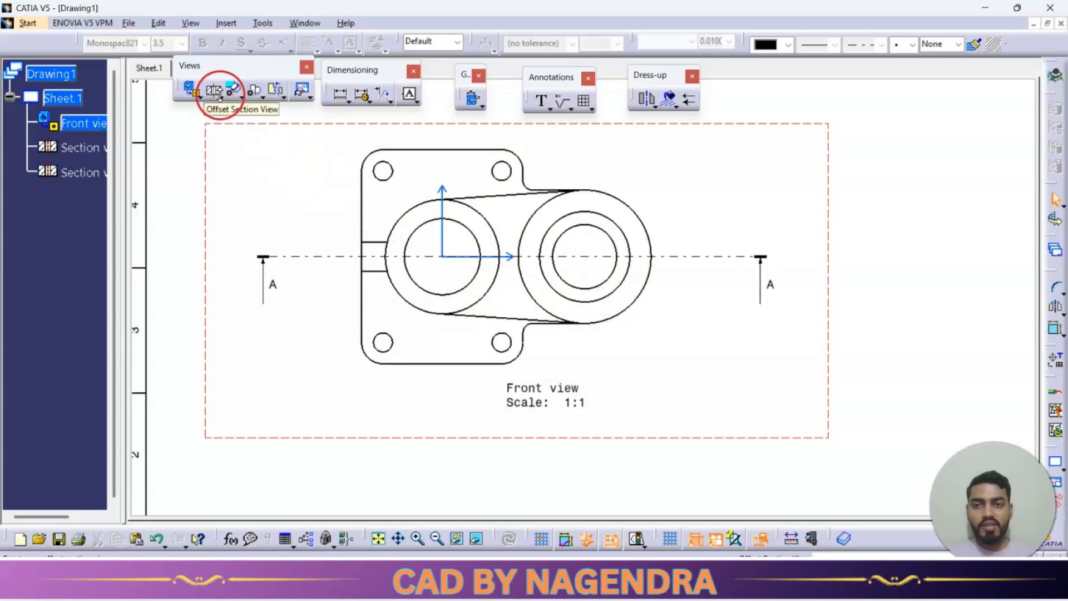
- Sketch a closed breakout profile in the front view, running along the A-A centerline and enclosing the lower half of both bosses
left_click(284, 98)
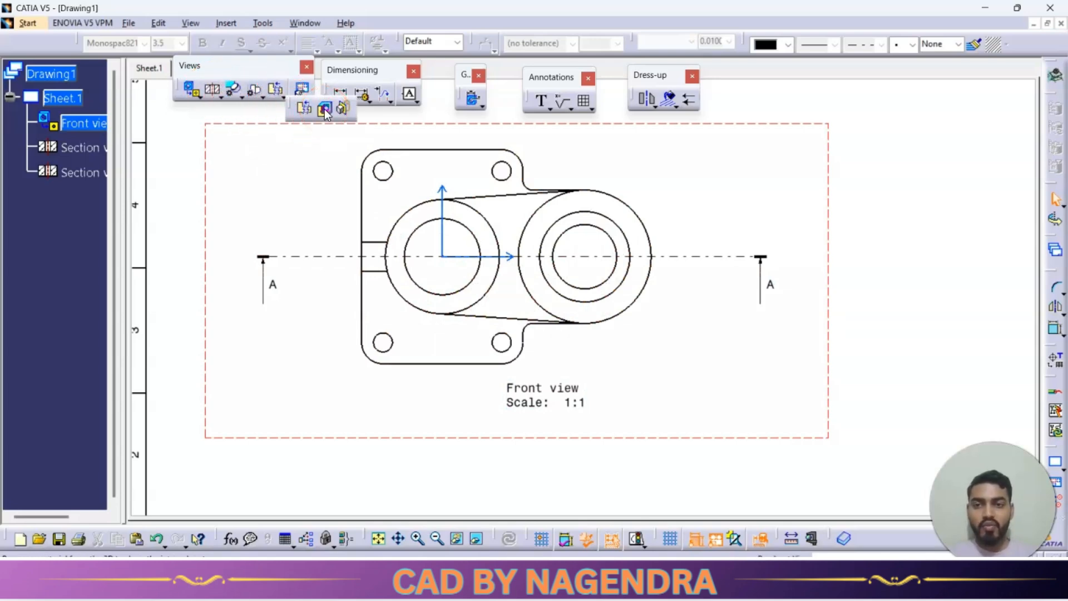
left_click(669, 257)
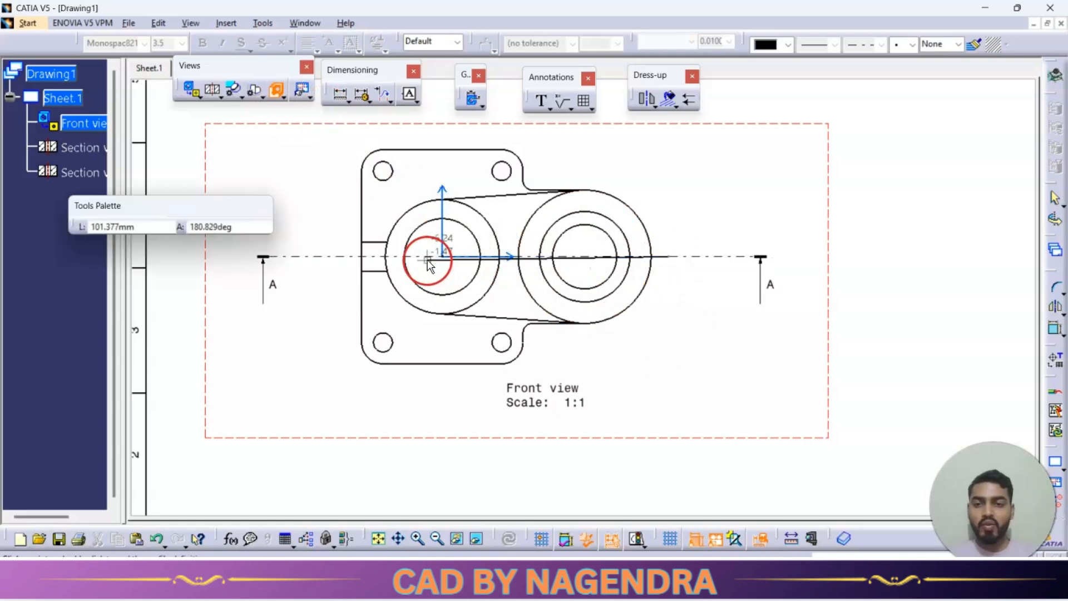
left_click(338, 257)
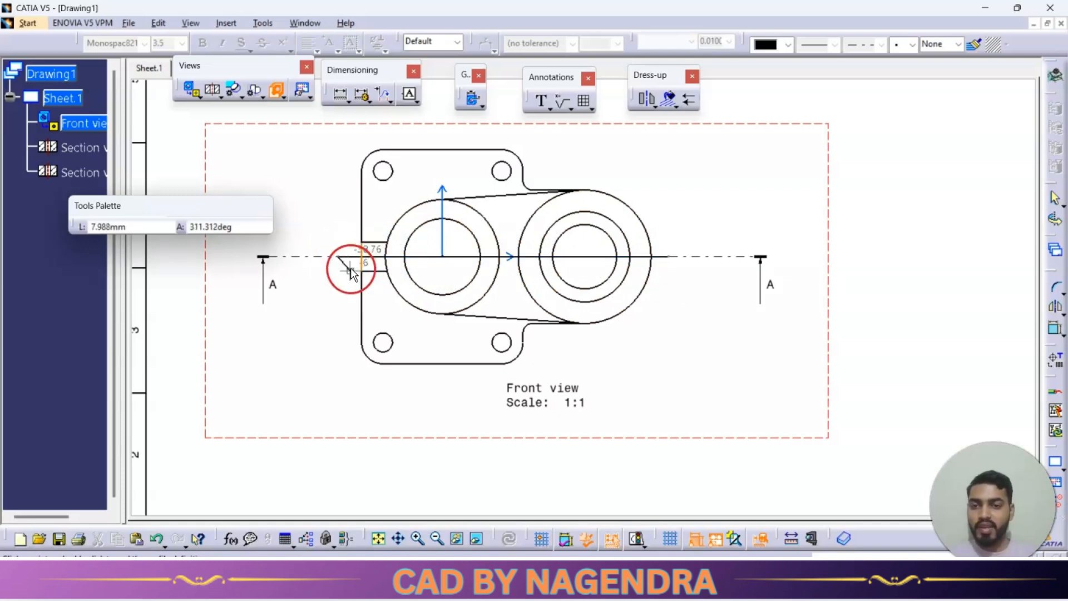
left_click(416, 329)
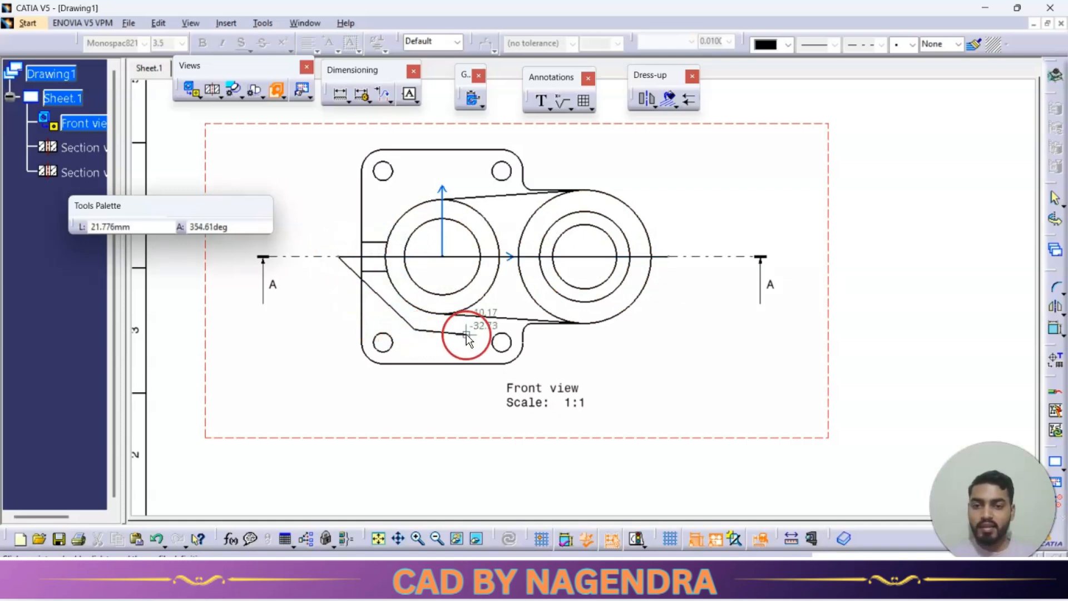
left_click(656, 329)
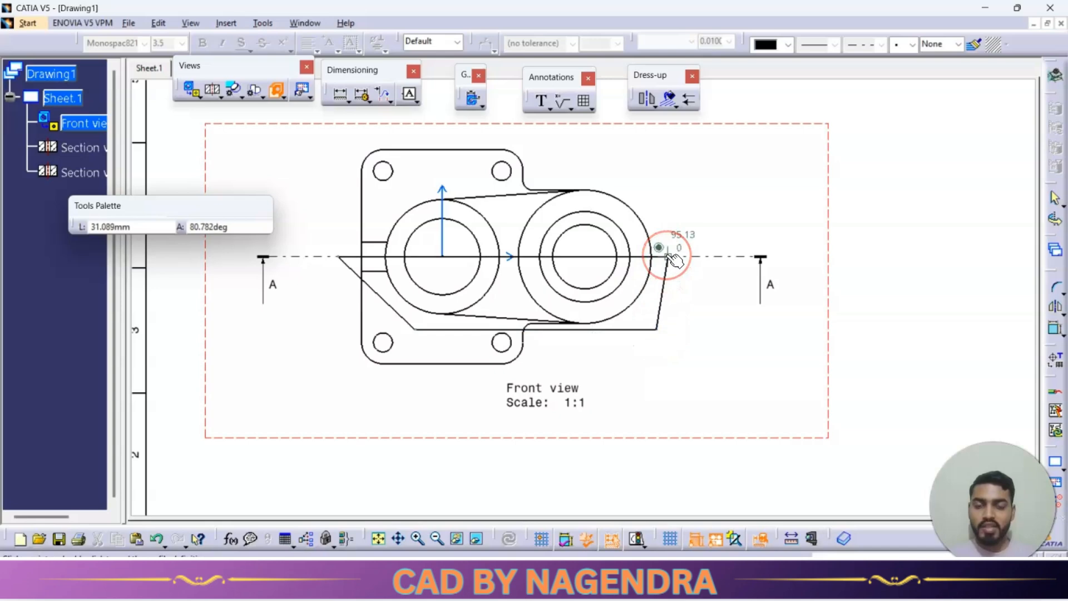
double_click(669, 256)
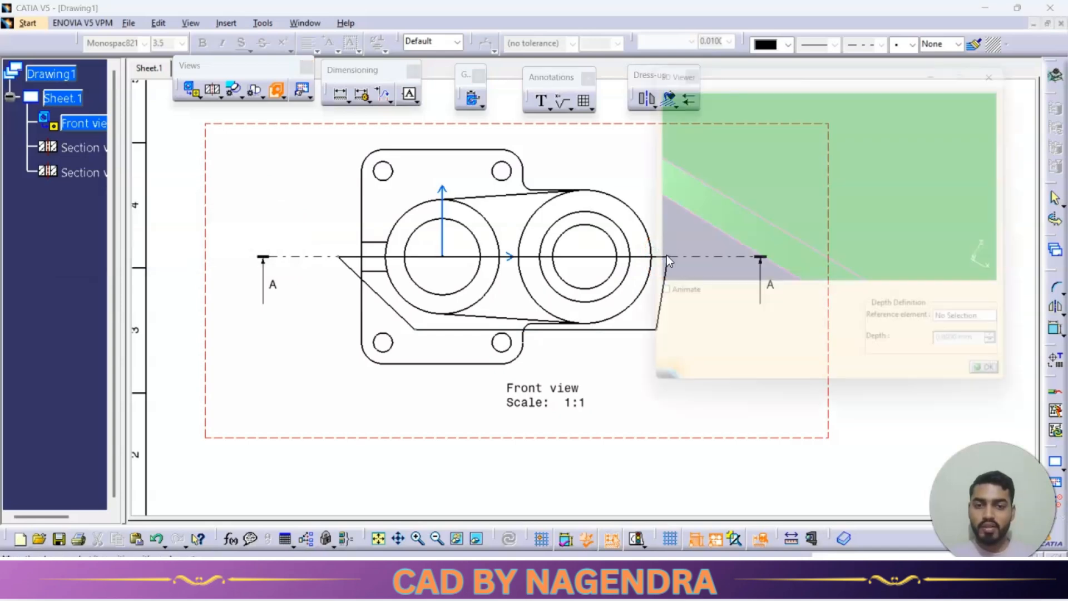
- Compare the cut plane's height in the 3D preview with the pocket and the partial section in the reference drawing
mouse_move(947, 206)
middle_mouse_down()
mouse_move(944, 185)
mouse_move(851, 157)
mouse_move(779, 162)
mouse_move(770, 196)
mouse_move(834, 135)
mouse_move(886, 245)
mouse_move(823, 198)
mouse_move(808, 251)
mouse_move(745, 186)
mouse_move(795, 161)
mouse_move(780, 135)
middle_mouse_up()
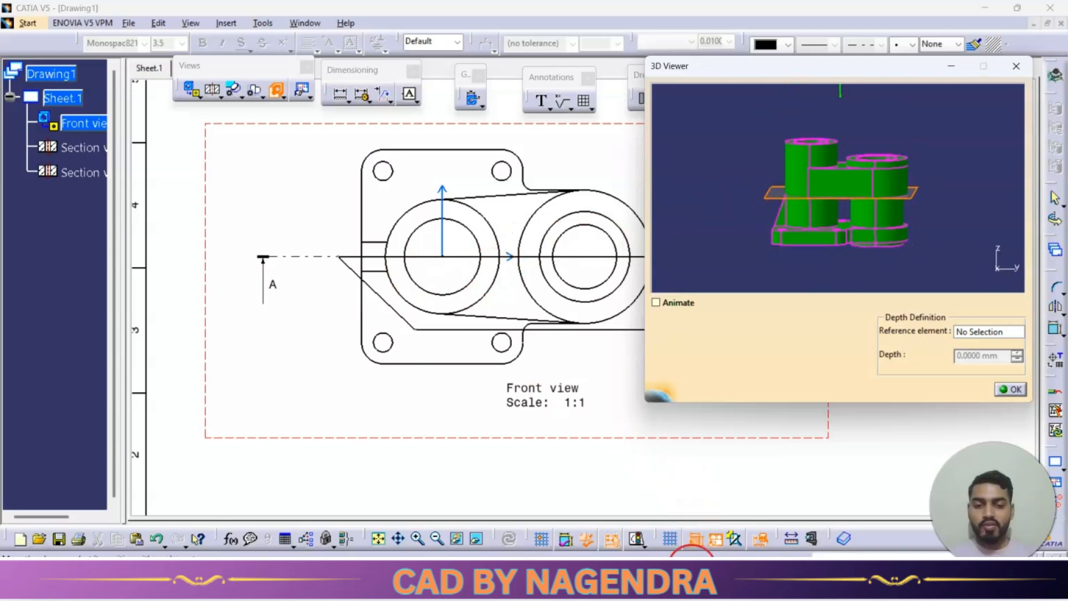
key("alt+Tab")
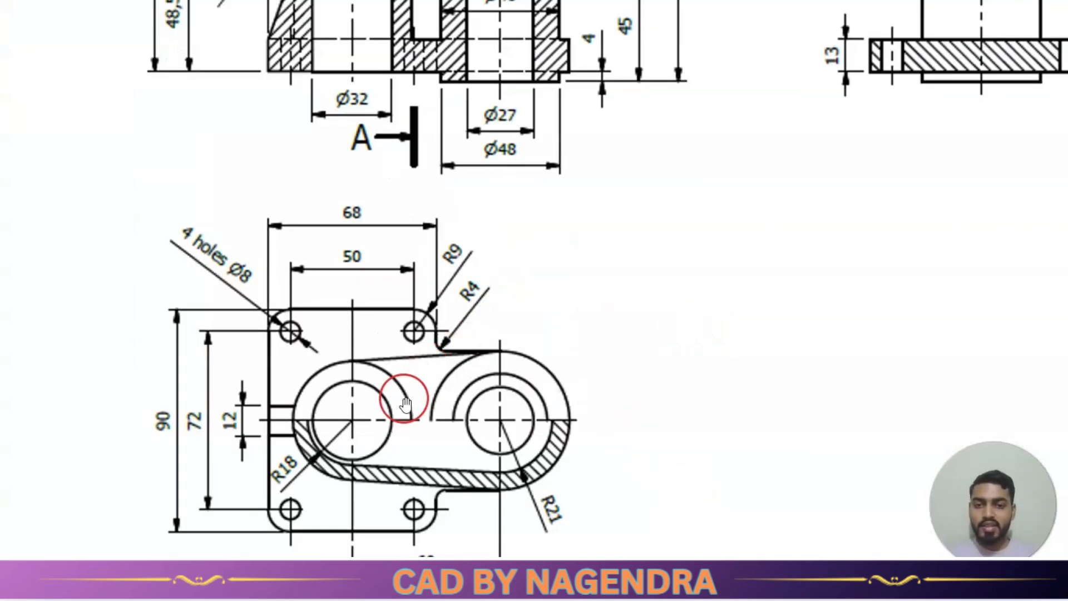
key("alt+Tab")
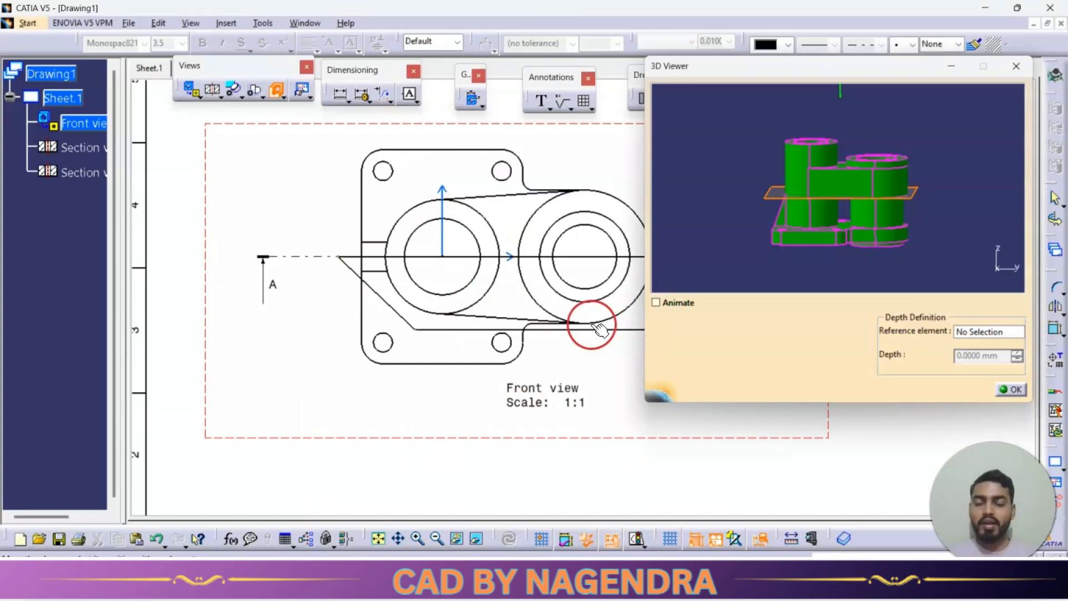
key("alt+Tab")
scroll(434, 311, "up", 1)
scroll(434, 311, "up", 1)
scroll(434, 310, "down", 5)
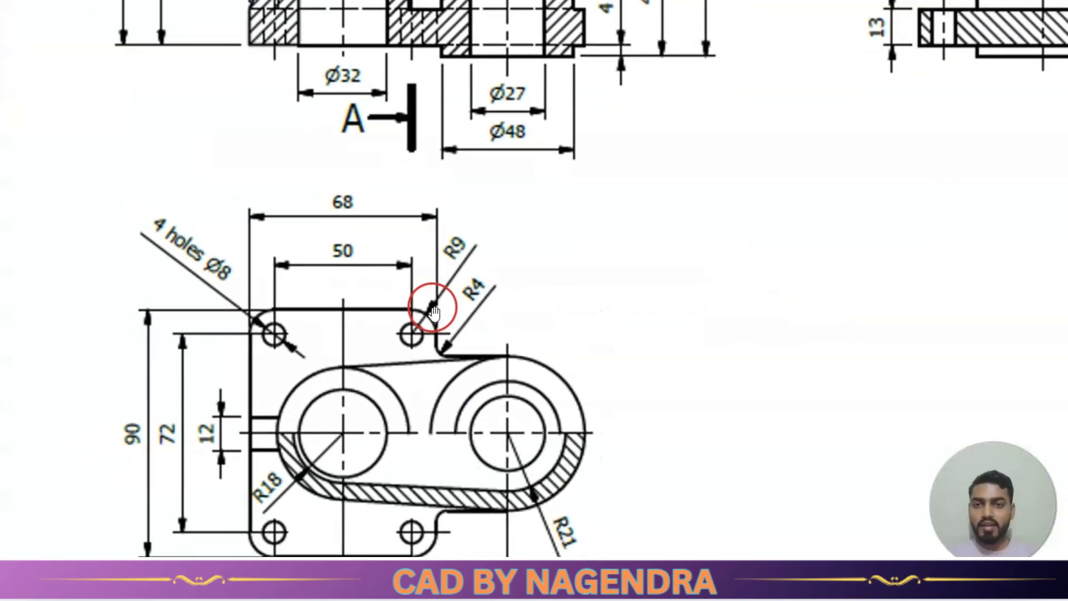
scroll(371, 101, "up", 1)
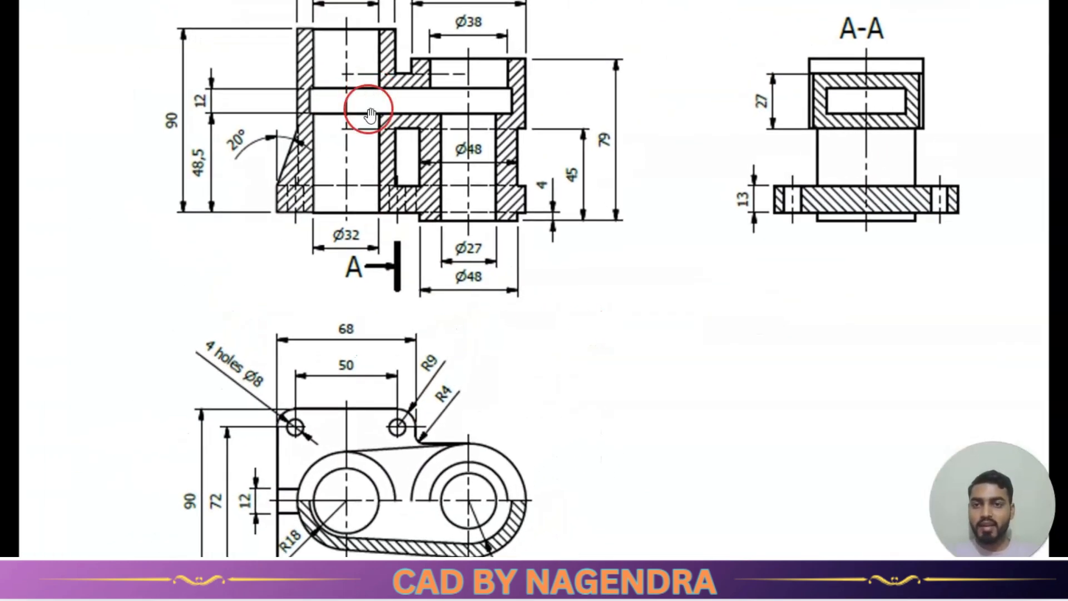
scroll(389, 525, "up", 2)
scroll(398, 521, "down", 2)
scroll(422, 432, "down", 2)
key("alt+Tab")
- Create the breakout at the previewed cut plane without a reference element and compare it with the reference drawing's plan view
middle_click_drag(860, 173, 970, 198)
middle_click_drag(866, 240, 858, 209)
left_click(1026, 340)
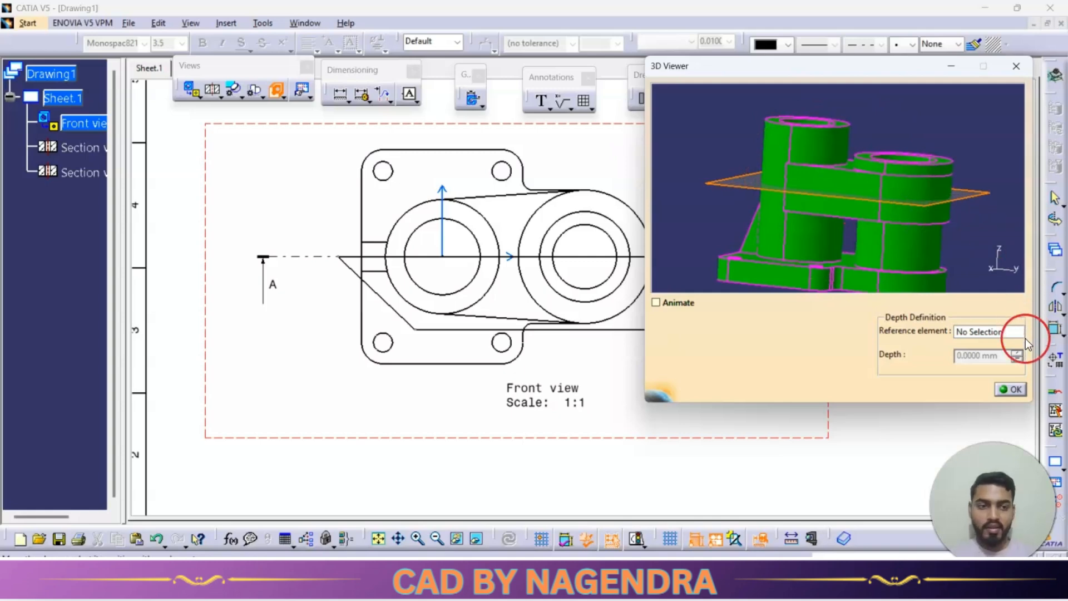
left_click(1012, 390)
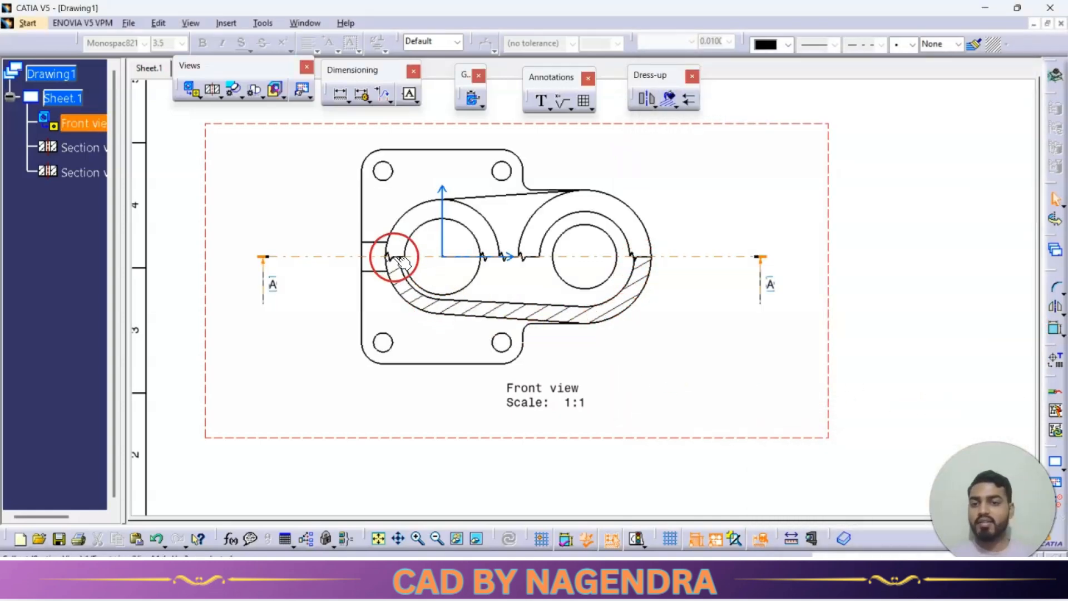
middle_click_drag(738, 353, 739, 424, "ctrl")
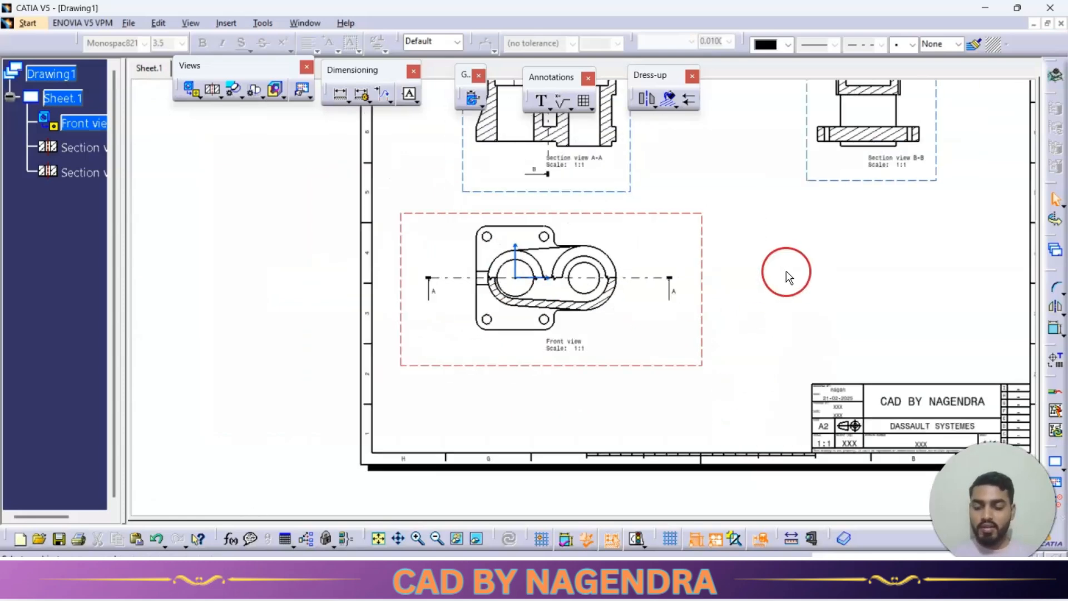
key("alt+Tab")
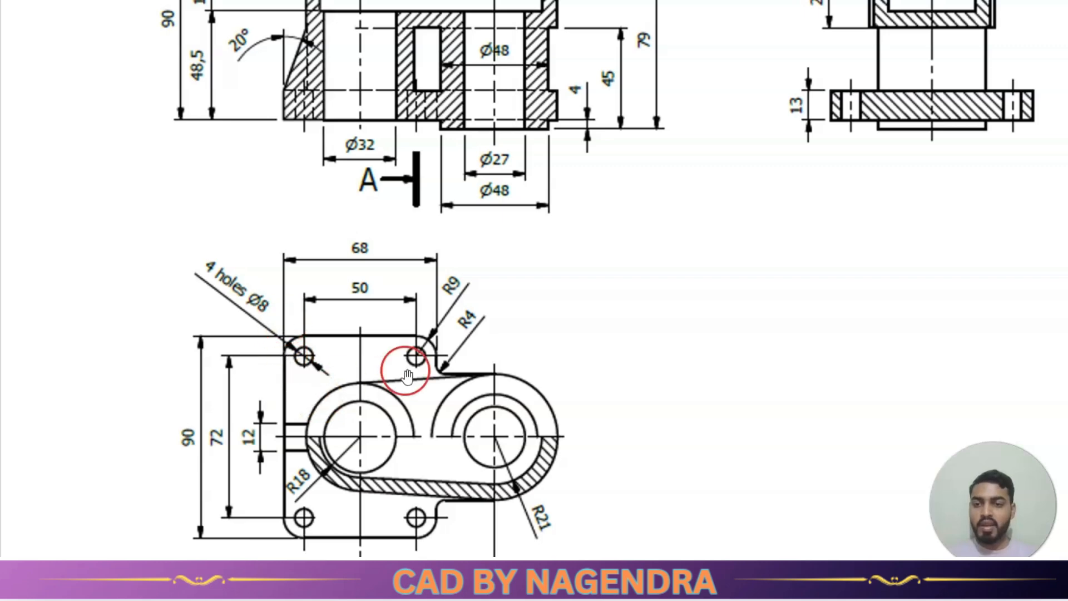
key("alt+Tab")
- Dimension the base plate's overall width and the horizontal spacing of the two upper mounting holes above the front view
mouse_move(603, 294)
middle_mouse_down()
mouse_move(601, 281)
mouse_move(510, 290)
mouse_move(537, 294)
middle_mouse_up()
left_click(335, 97)
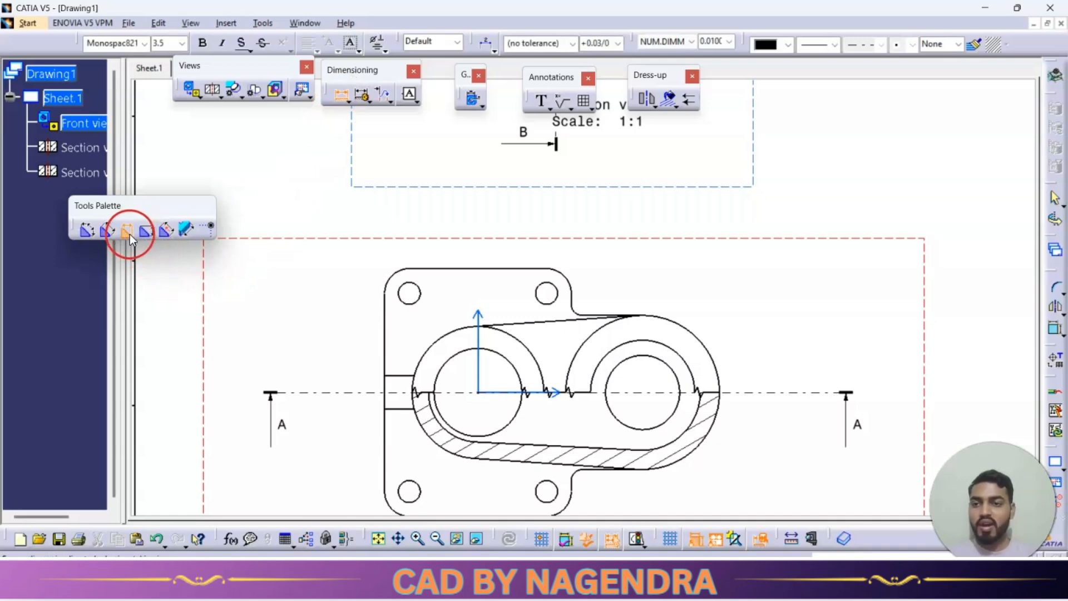
left_click(572, 300)
left_click(484, 244)
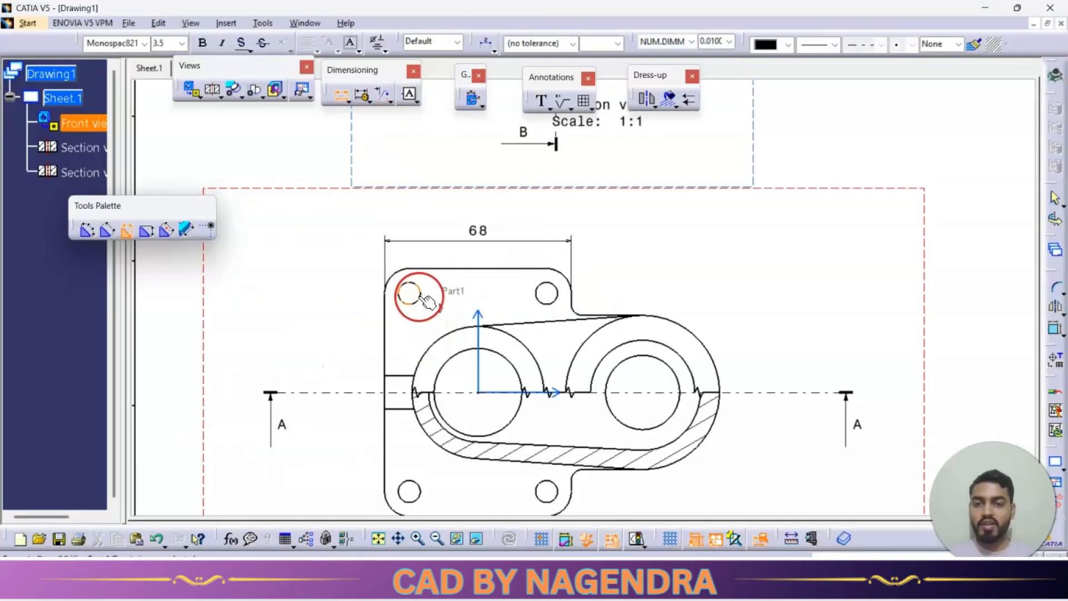
left_click(421, 296)
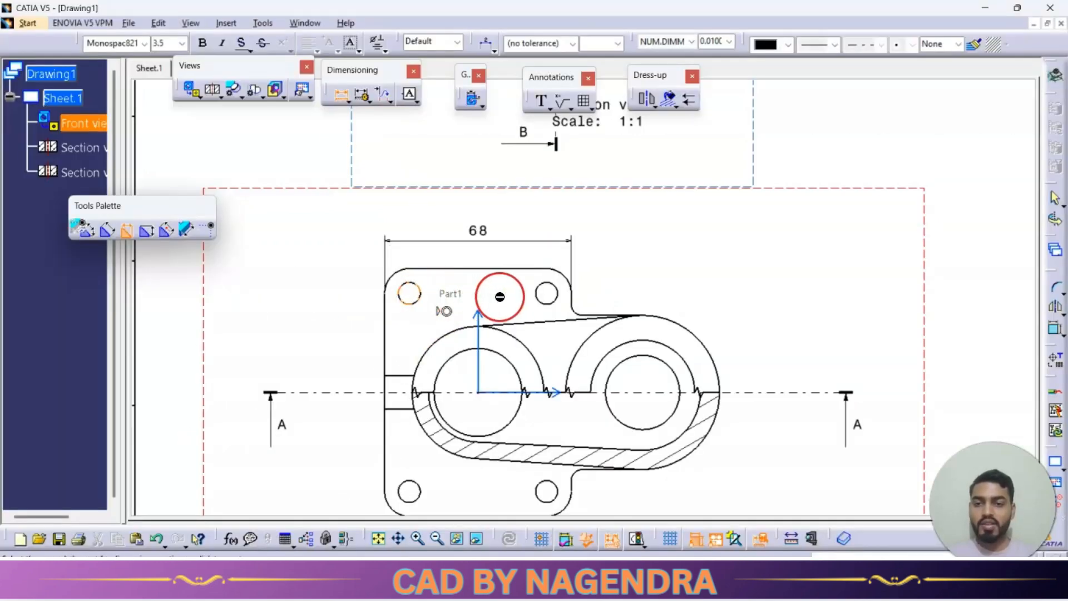
left_click(547, 297)
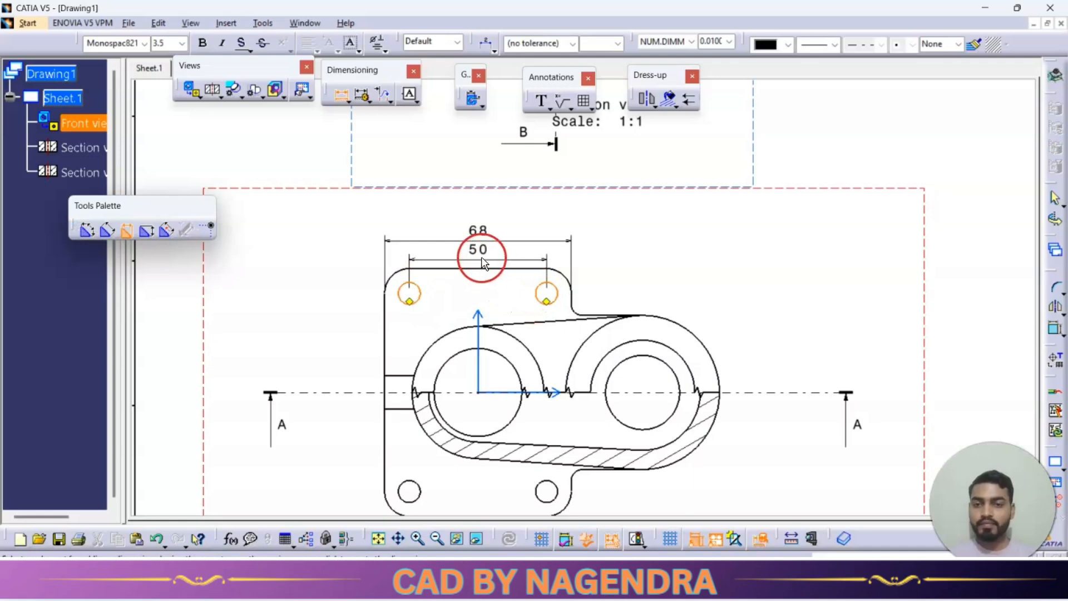
left_click(482, 260)
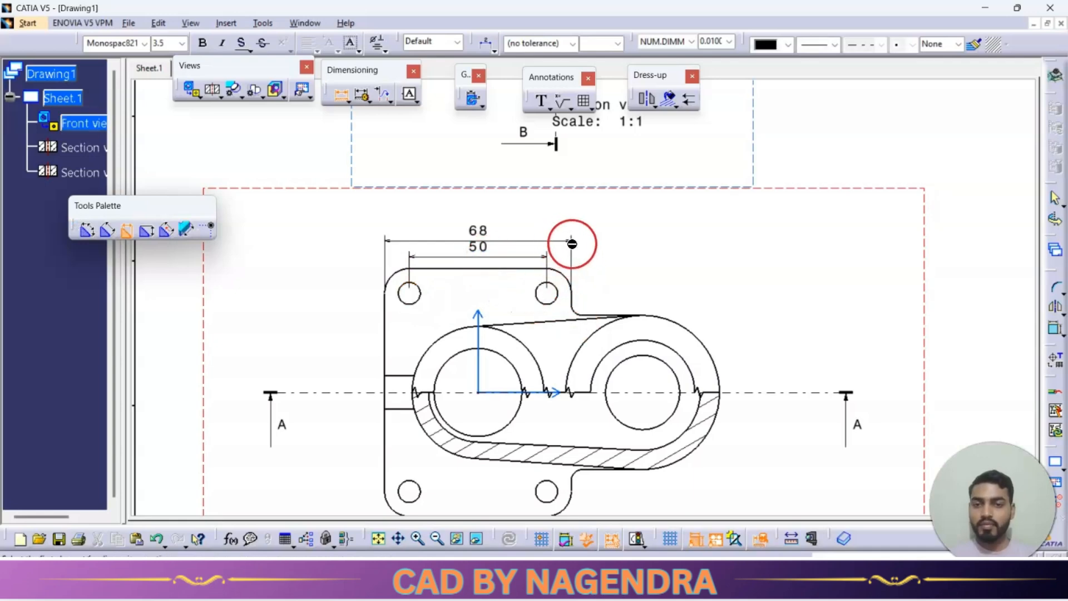
- Move the plate width and hole spacing dimensions further above the plate so that they are evenly spaced
key("Escape")
left_click_drag(570, 241, 567, 213)
left_click_drag(557, 259, 549, 238)
left_click(615, 252)
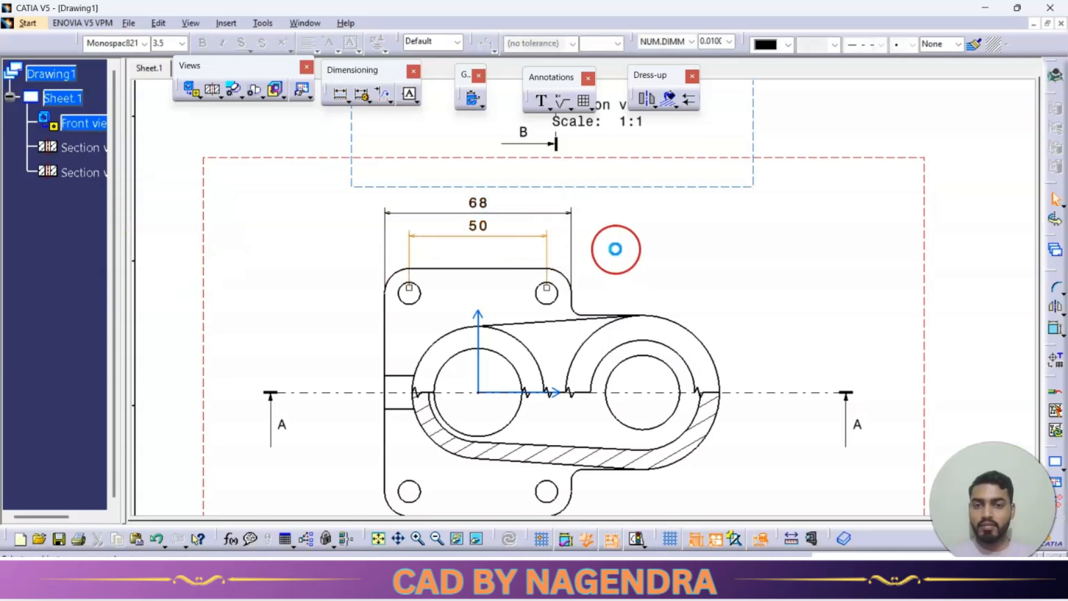
- Dimension the horizontal center distance between the two main bores and place it below the front view's label
left_click(340, 94)
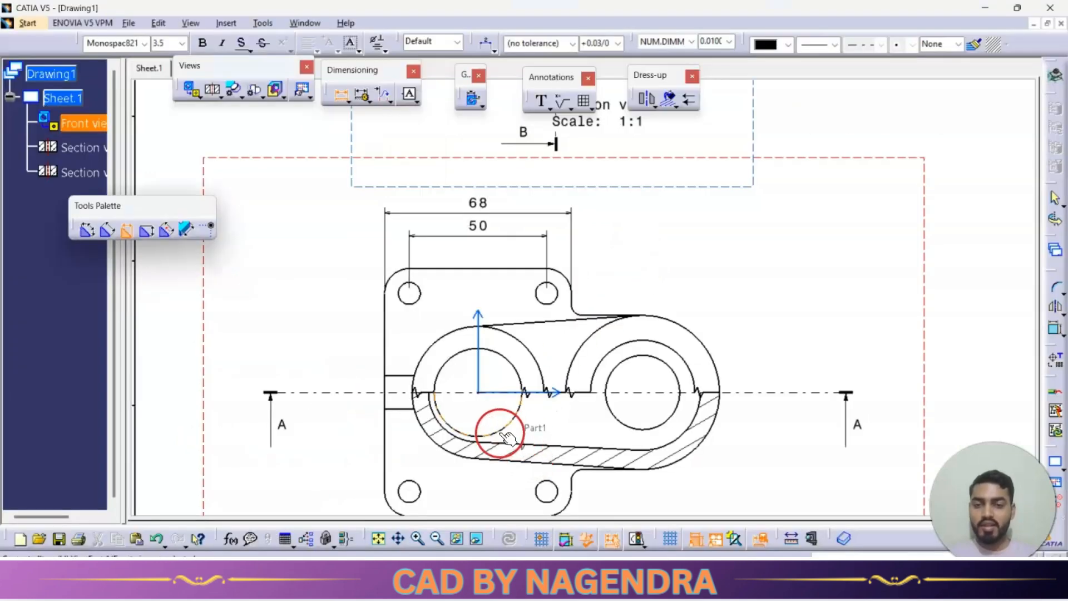
middle_click_drag(494, 428, 529, 306)
left_click(516, 240)
left_click(640, 228)
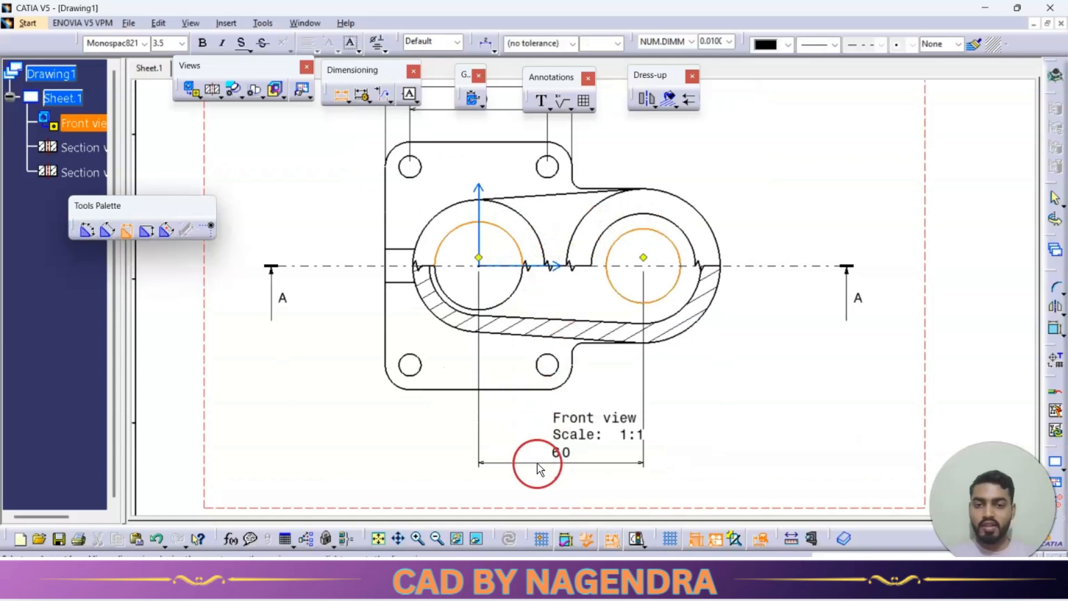
left_click(556, 470)
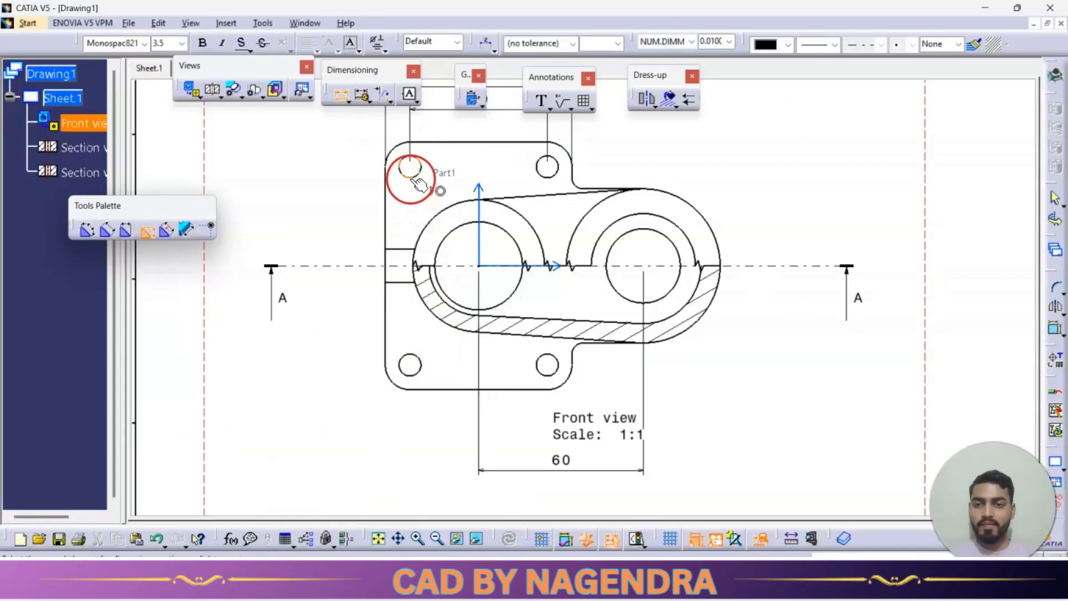
- Add vertical dimensions left of the plate for the left mounting holes' center distance and the plate's overall height
left_click(416, 179)
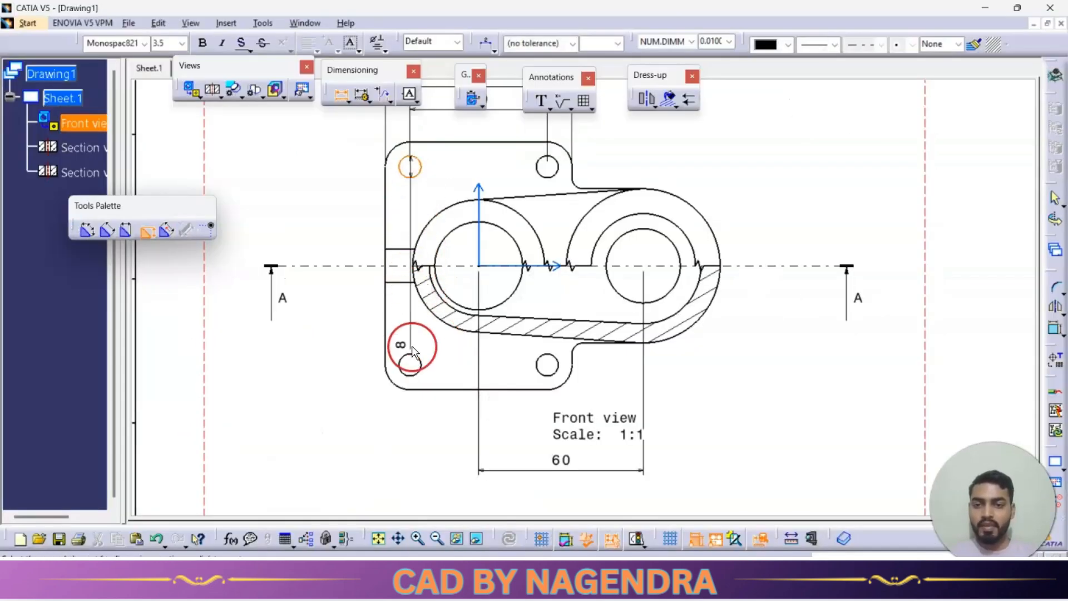
left_click(414, 355)
left_click(348, 238)
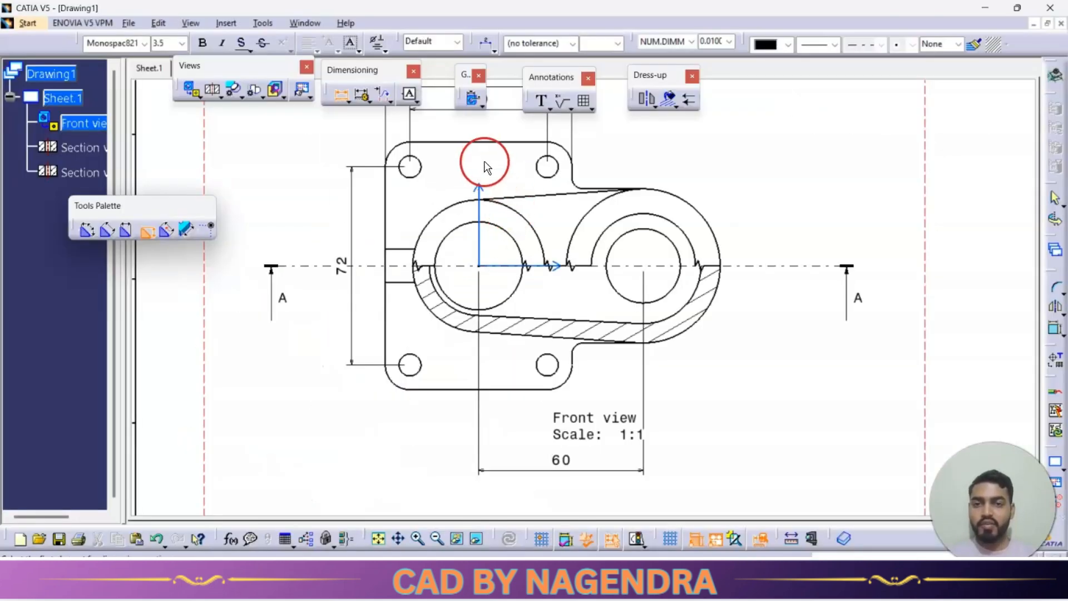
left_click(461, 143)
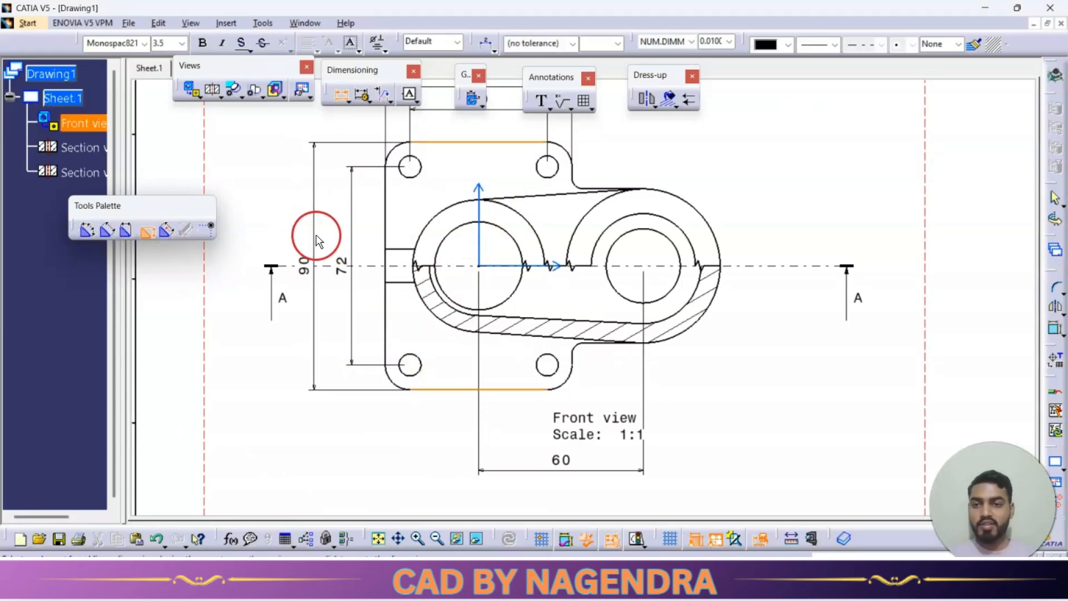
left_click(322, 228)
- Following the reference drawing, dimension the width of the rib at the plate's left edge, placing it beside the plate
key("alt+Tab")
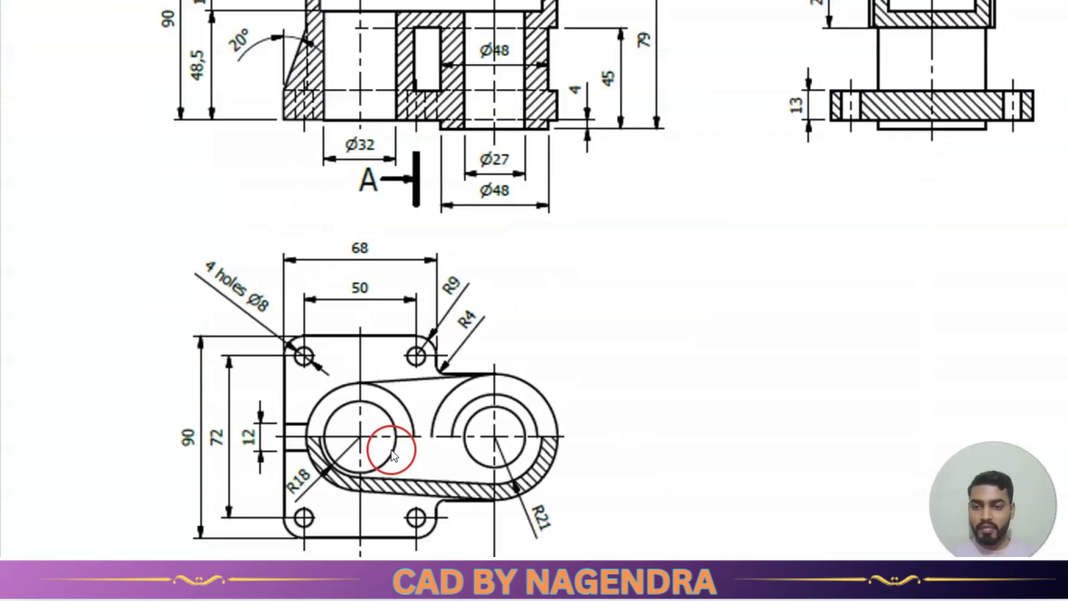
key("alt+Tab")
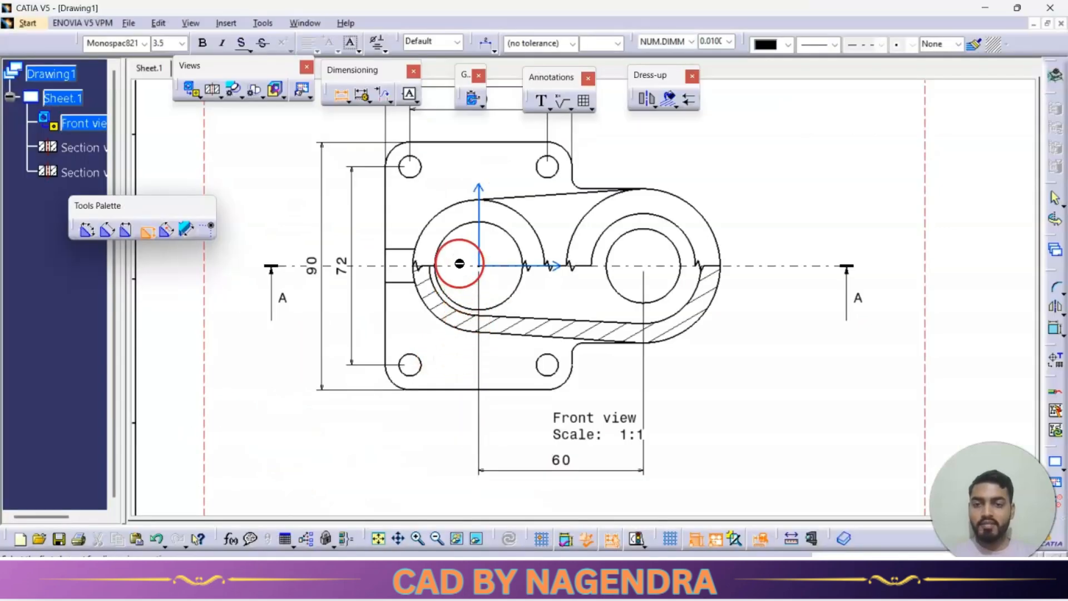
left_click(401, 283)
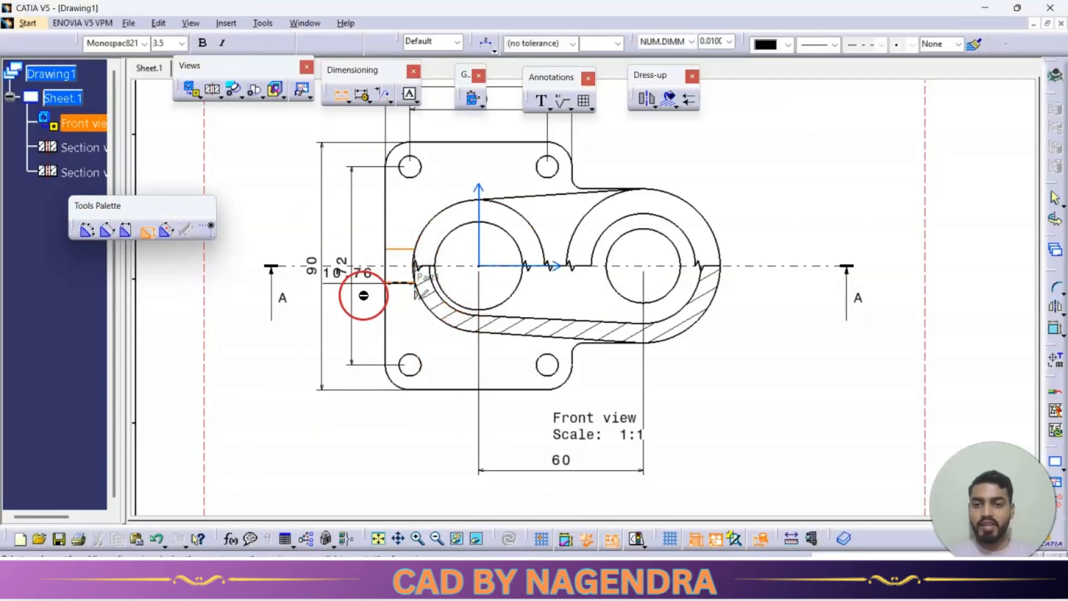
left_click(371, 262)
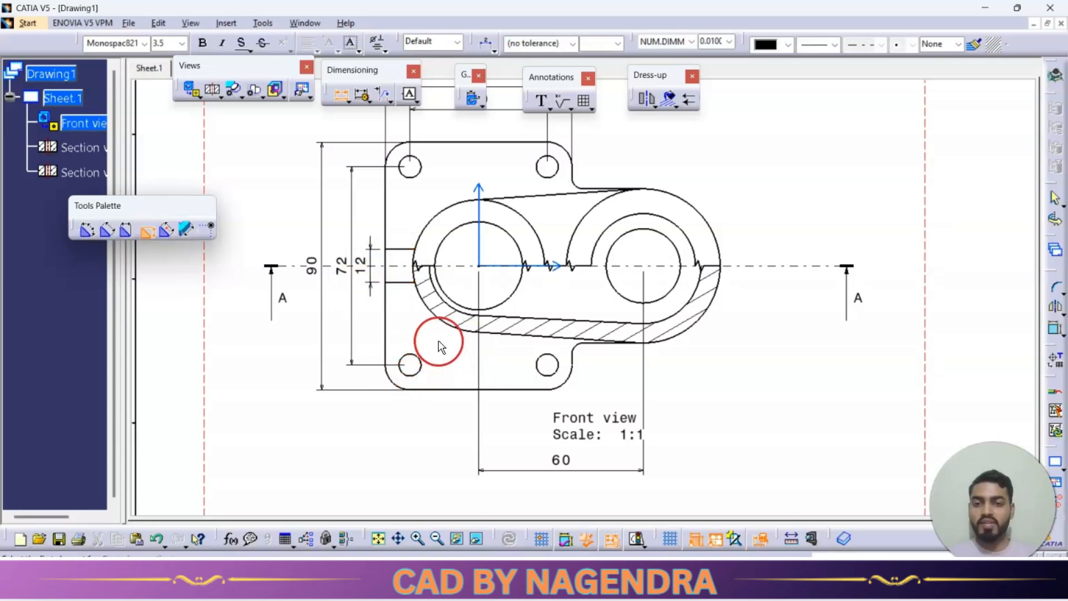
- Following the reference drawing, add radius dimensions to the plate's upper-right corner and to the small fillet joining the plate to the right boss
key("alt+Tab")
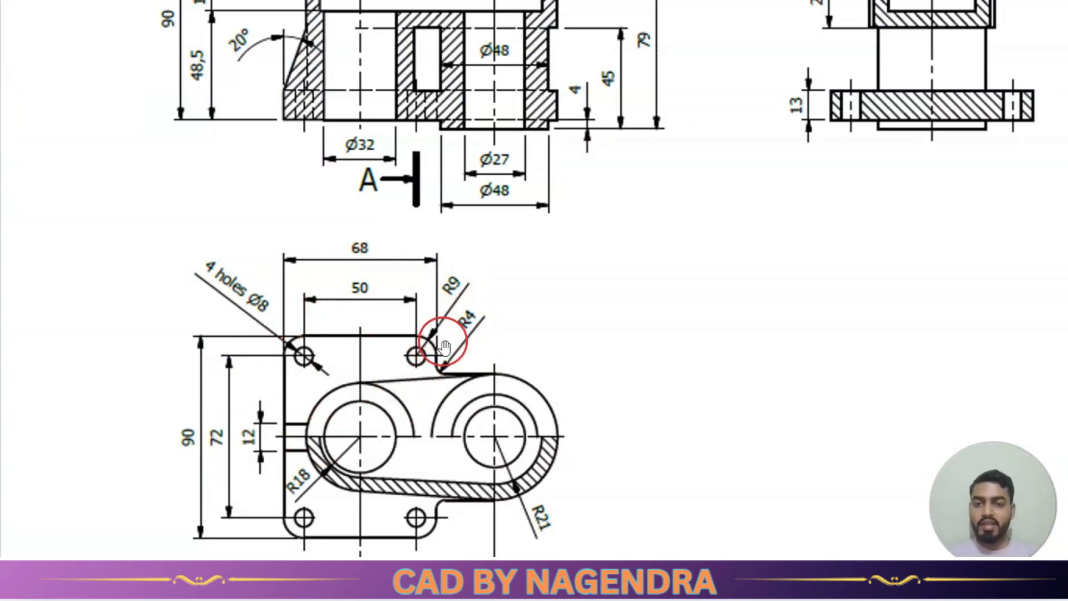
key("alt+Tab")
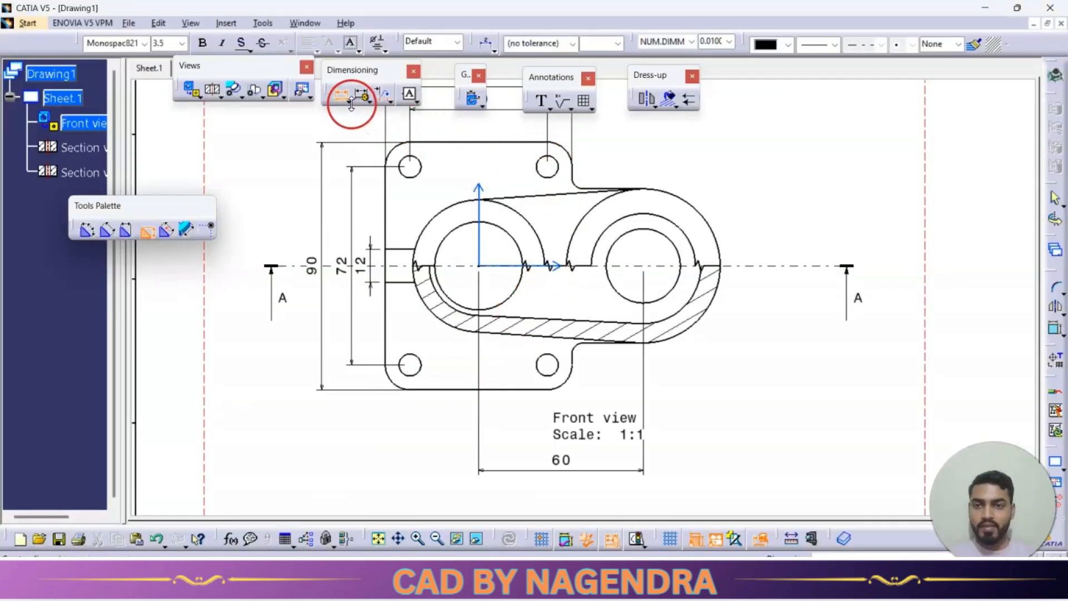
left_click(349, 102)
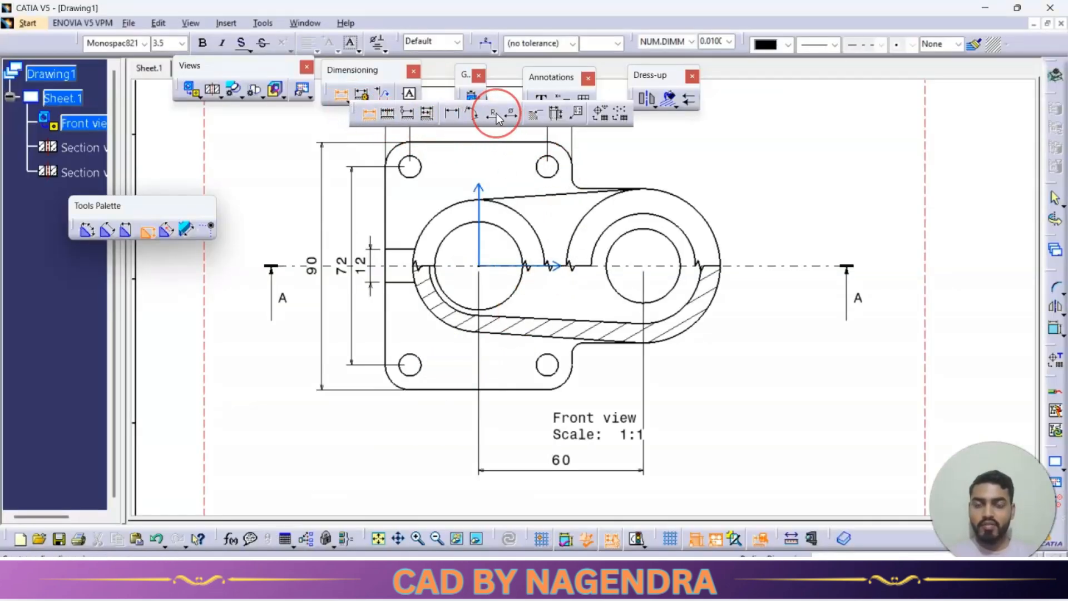
left_click(511, 114)
middle_click_drag(637, 154, 581, 264)
left_click(555, 246)
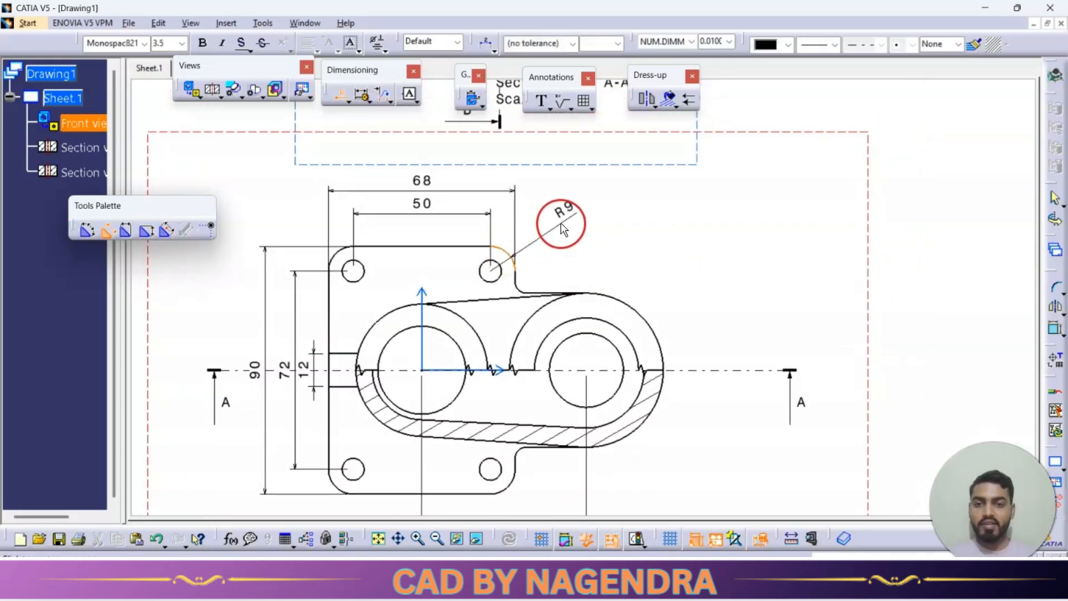
left_click(340, 94)
left_click(522, 290)
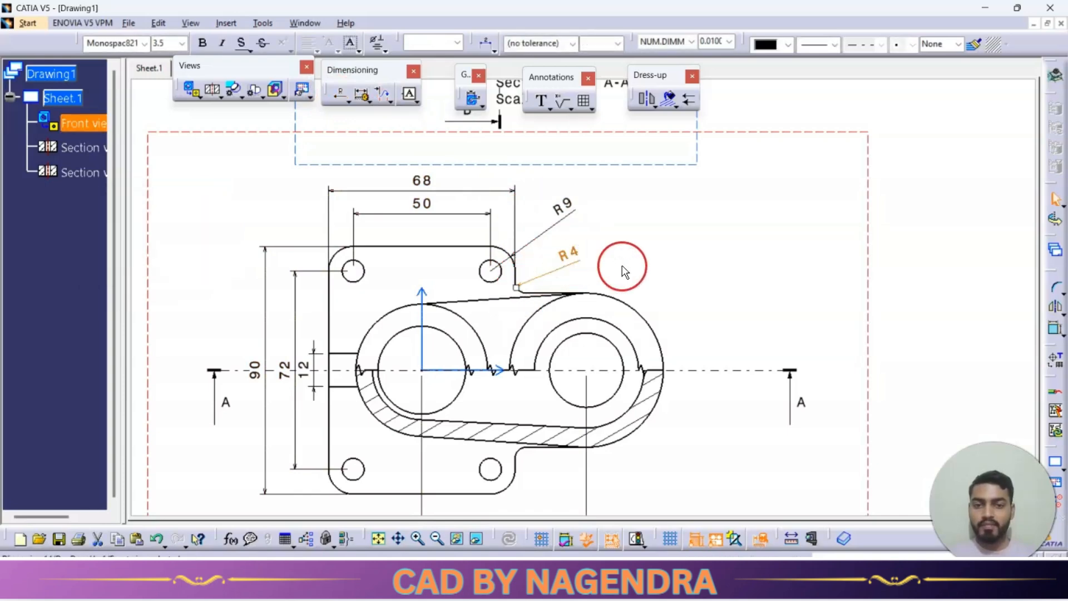
- Following the reference drawing, add a radius dimension to the hatched wall's inner arc around the right bore, placed outside the lower right
key("alt+Tab")
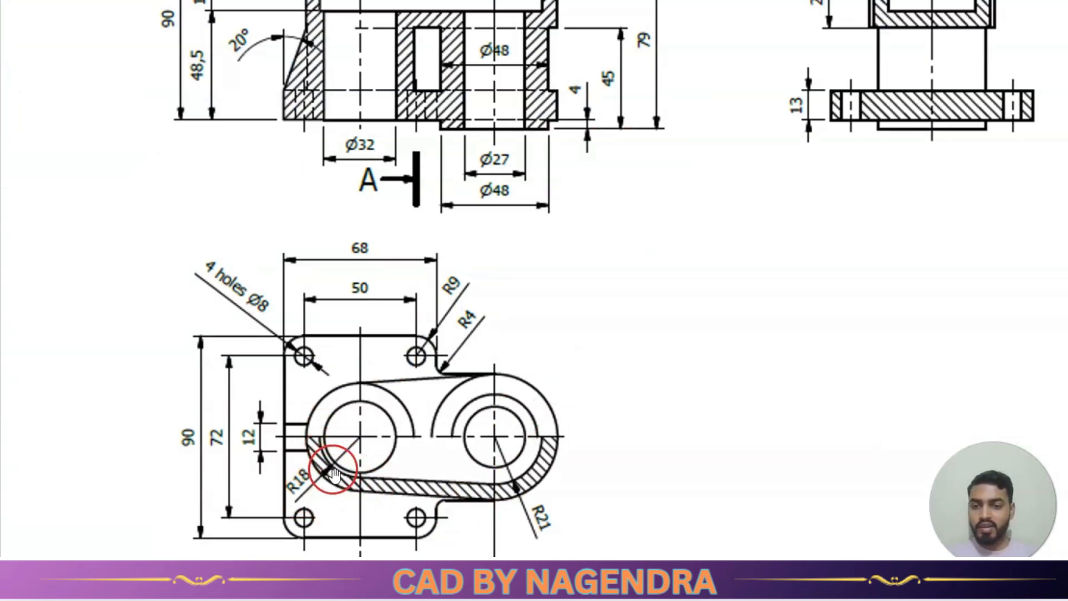
key("alt+Tab")
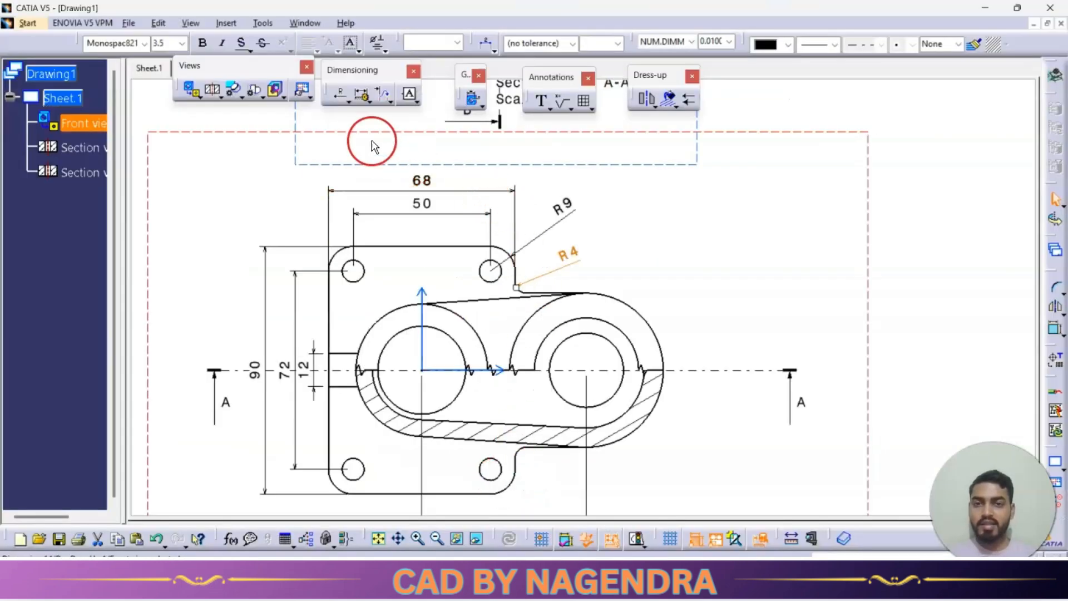
left_click(341, 93)
middle_click_drag(562, 518, 572, 389)
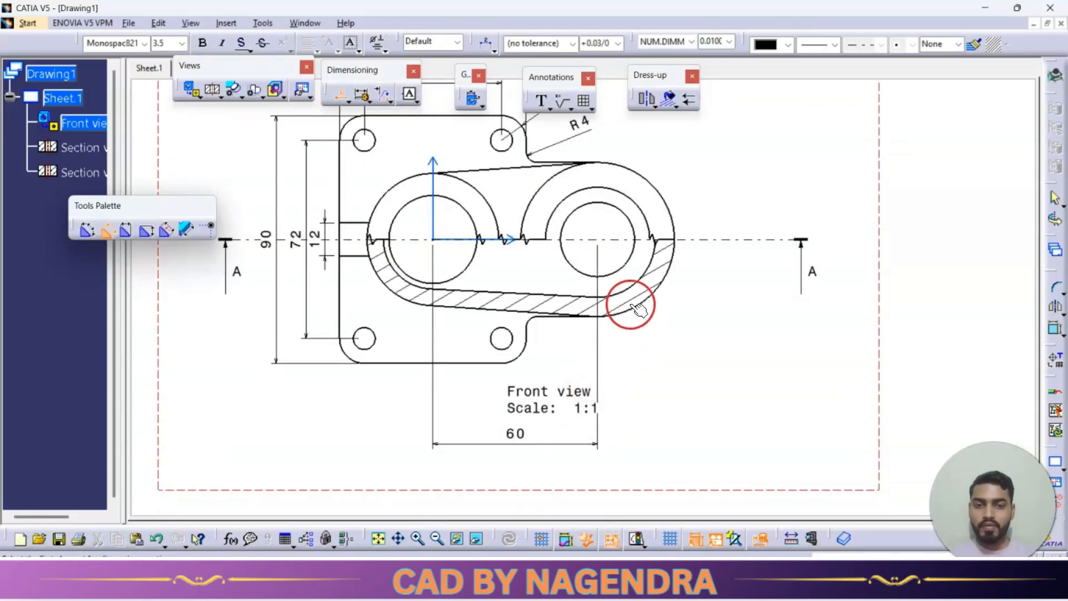
left_click(628, 286)
left_click(679, 351)
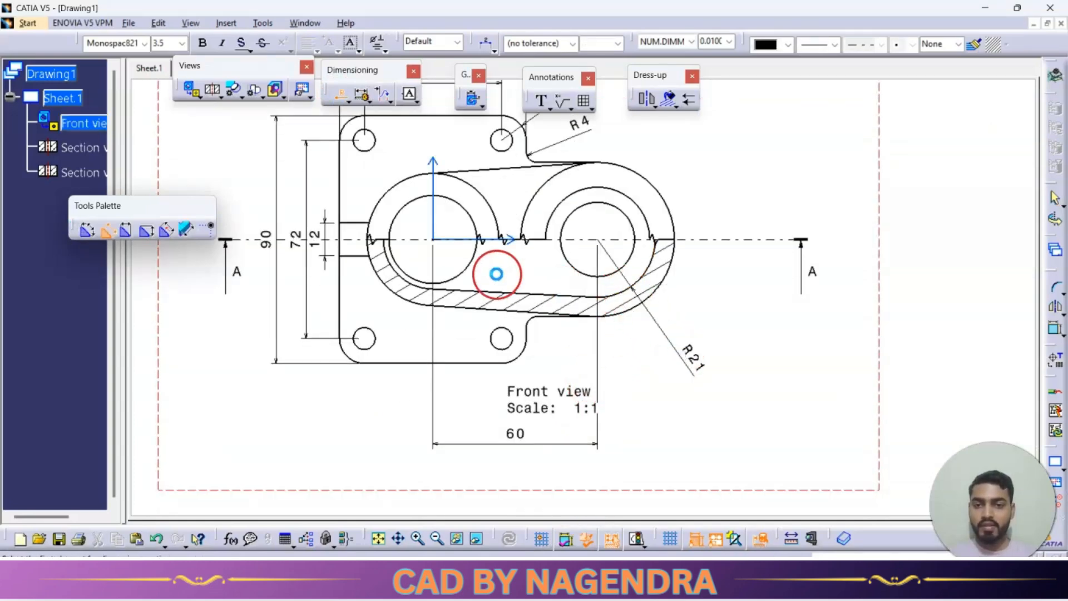
- Dimension the radius of the hatched wall's inner arc around the left bore and place its value between the bore and the plate's lower edge
left_click(413, 284)
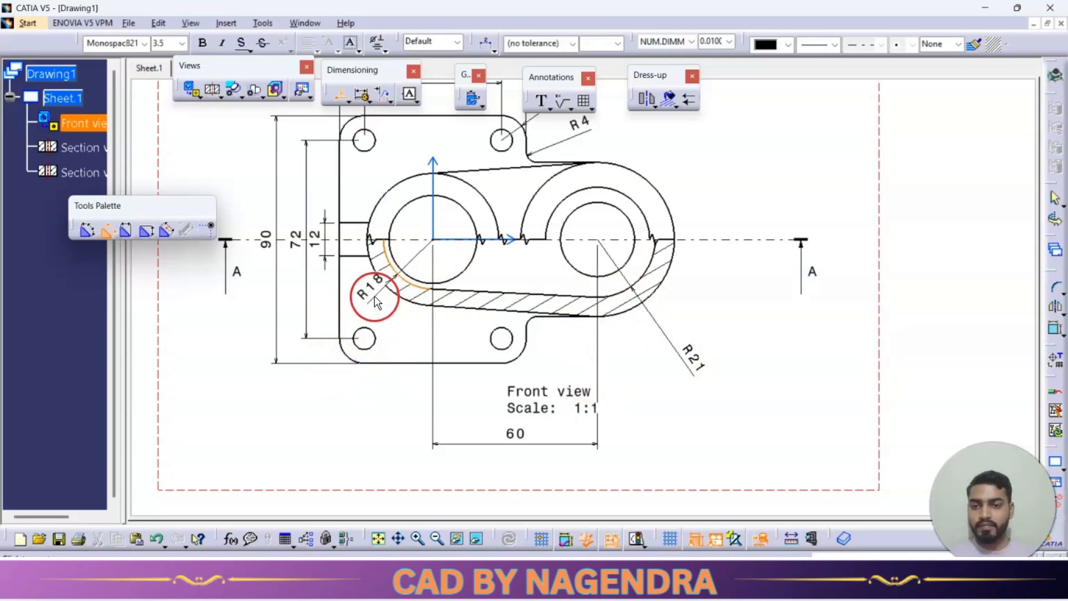
left_click(400, 324)
left_click_drag(407, 314, 408, 330)
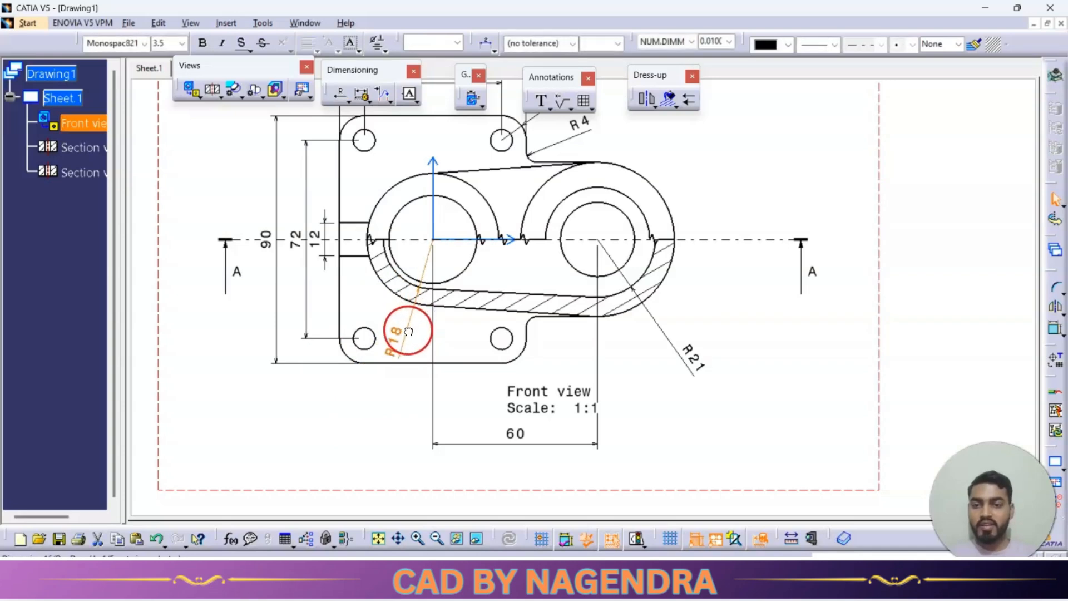
left_click(396, 398)
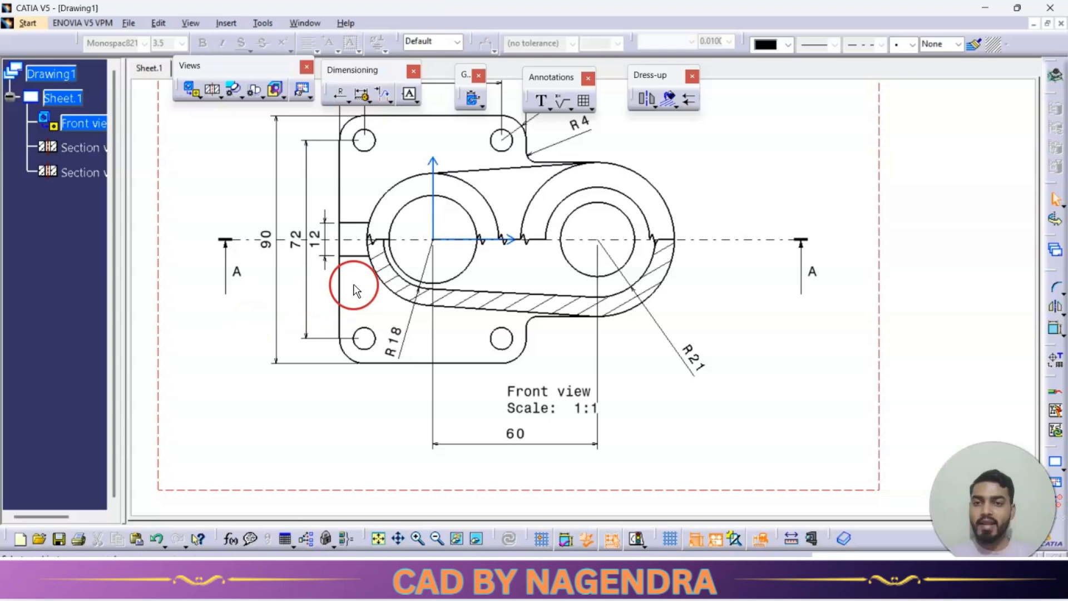
- Add a diameter dimension to the plate's upper-left mounting hole, placing the value outside the plate's upper-left corner
left_click(349, 101)
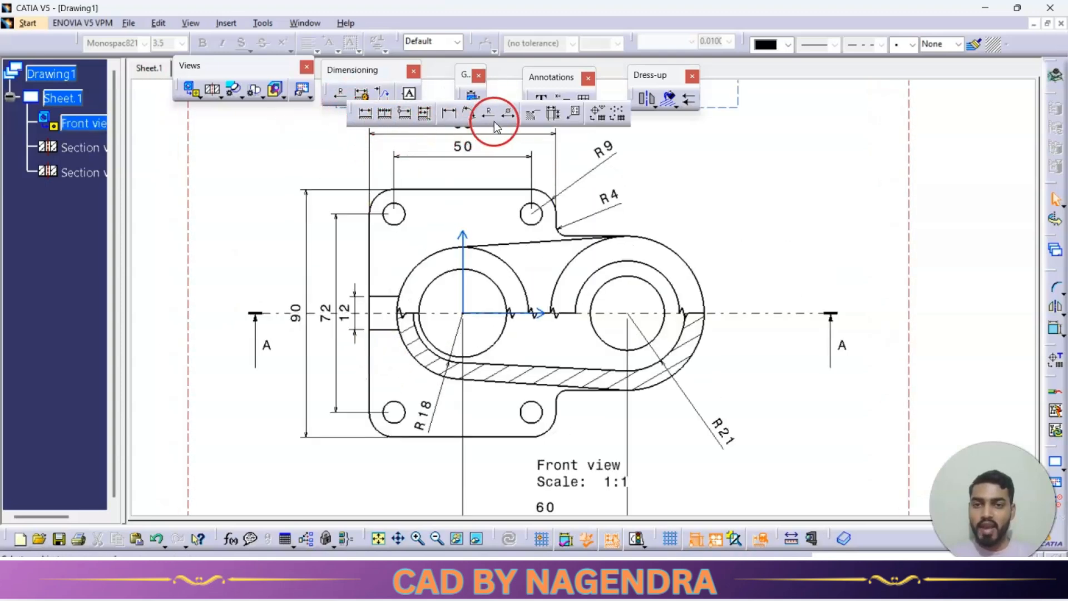
left_click(513, 120)
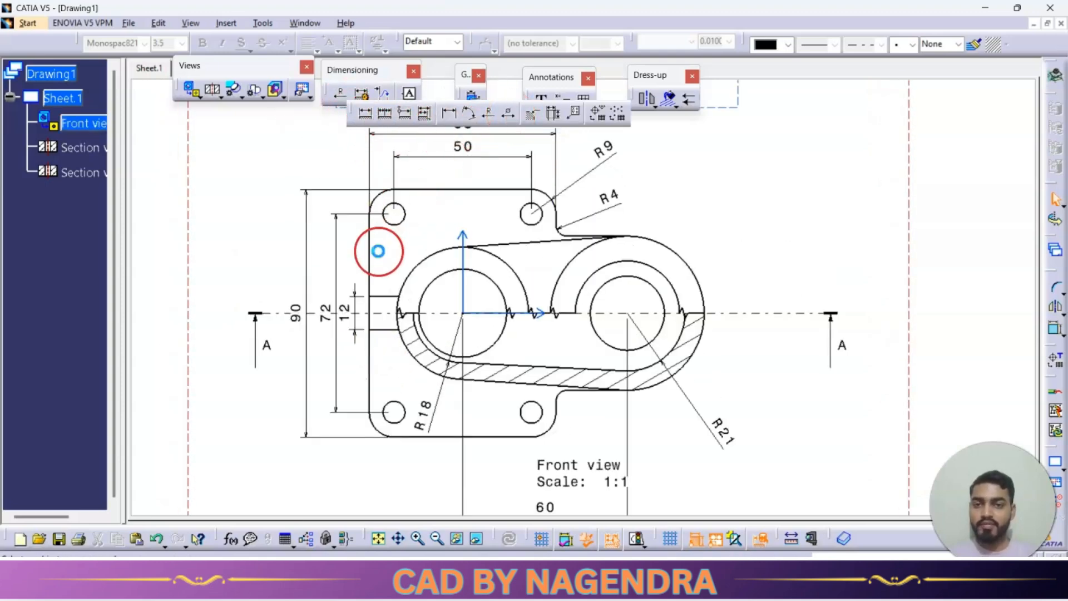
middle_click_drag(382, 248, 457, 357)
left_click(465, 314)
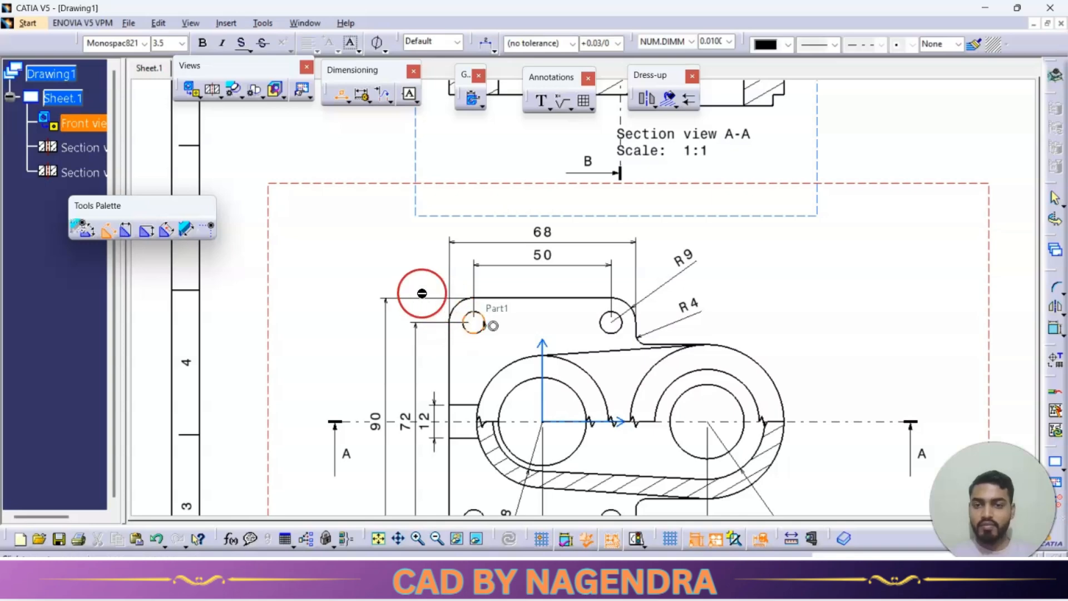
left_click(382, 273)
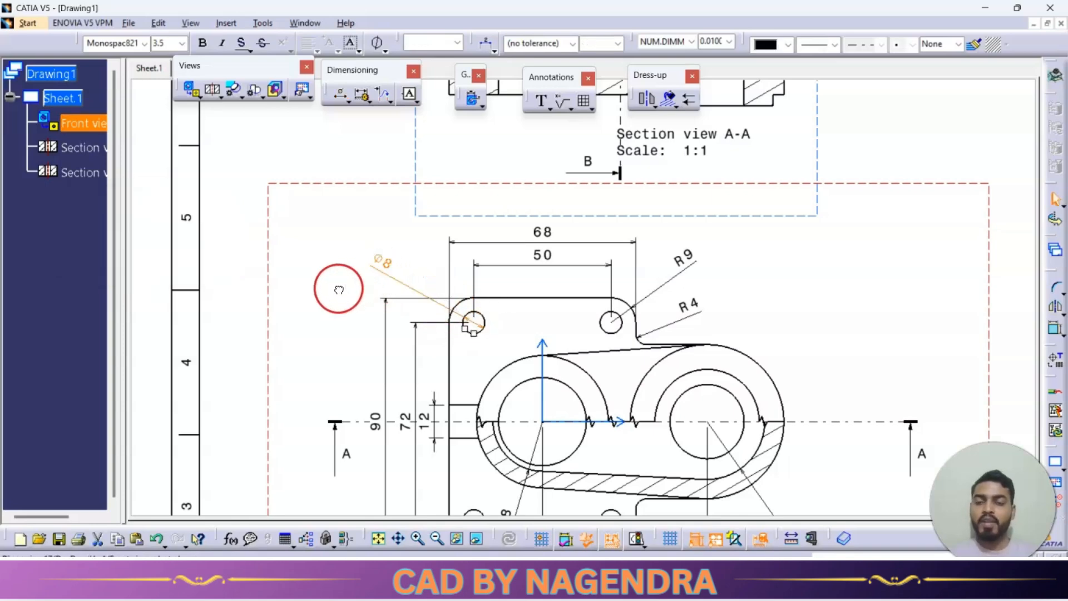
- Following the reference drawing, add the text "4 Holes" in front of the mounting hole's diameter value in the dimension's properties
key("alt+Tab")
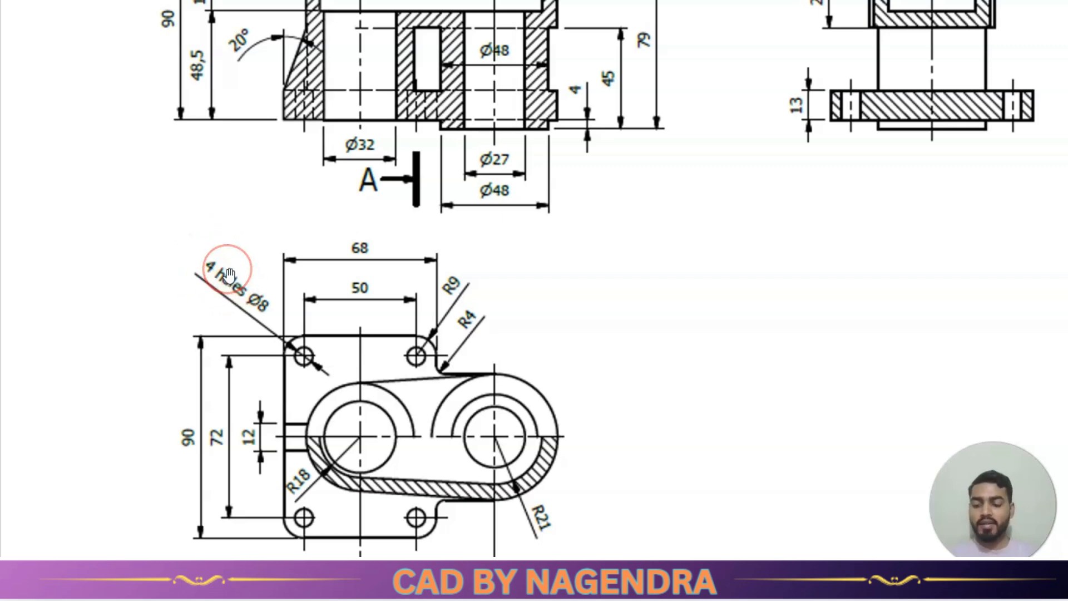
key("alt+Tab")
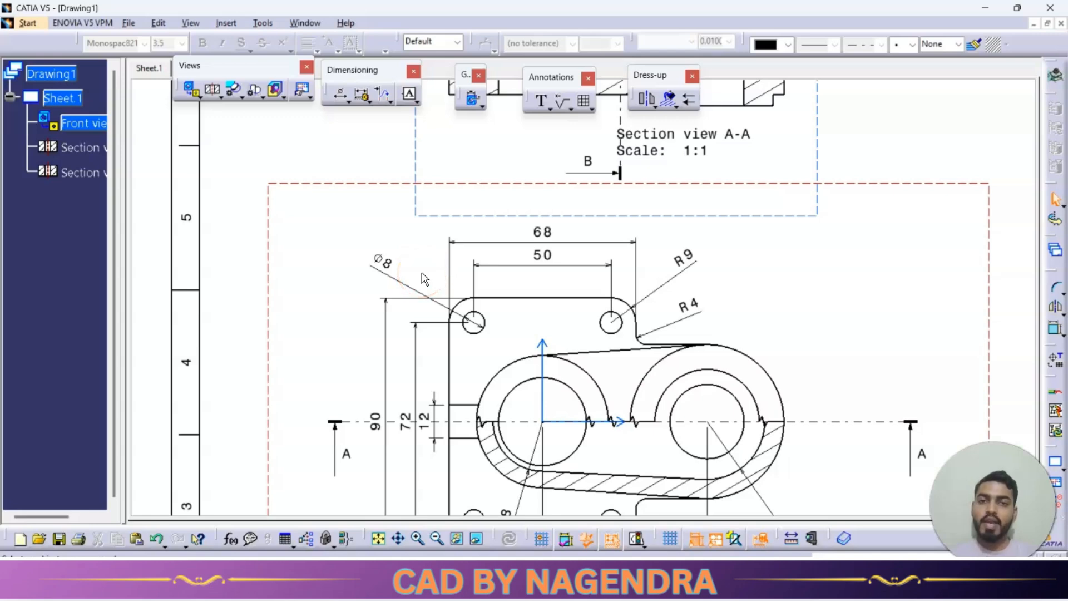
left_click(384, 267)
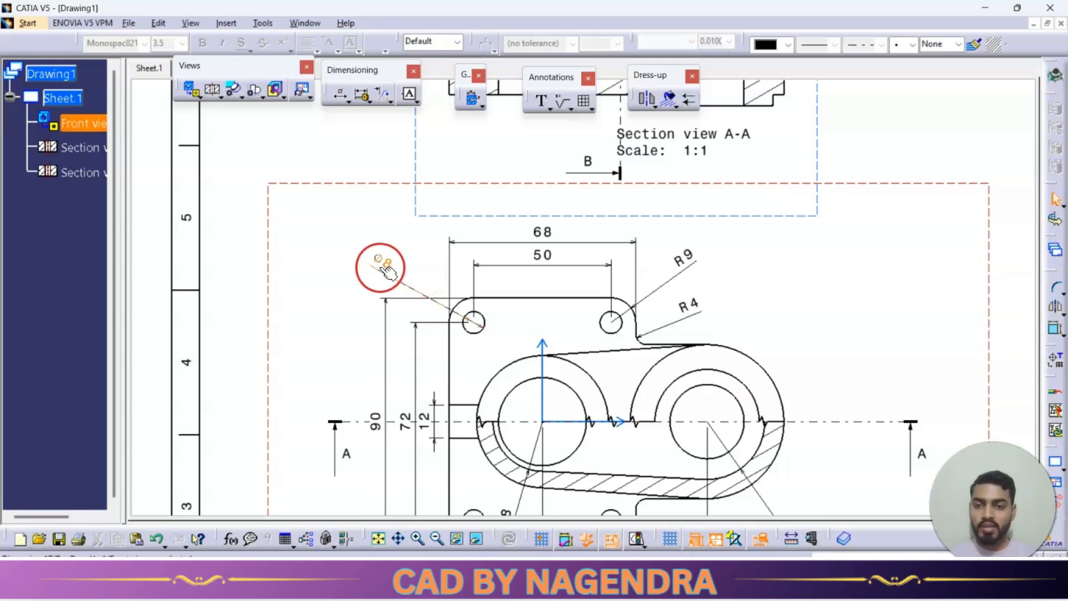
right_click(380, 269)
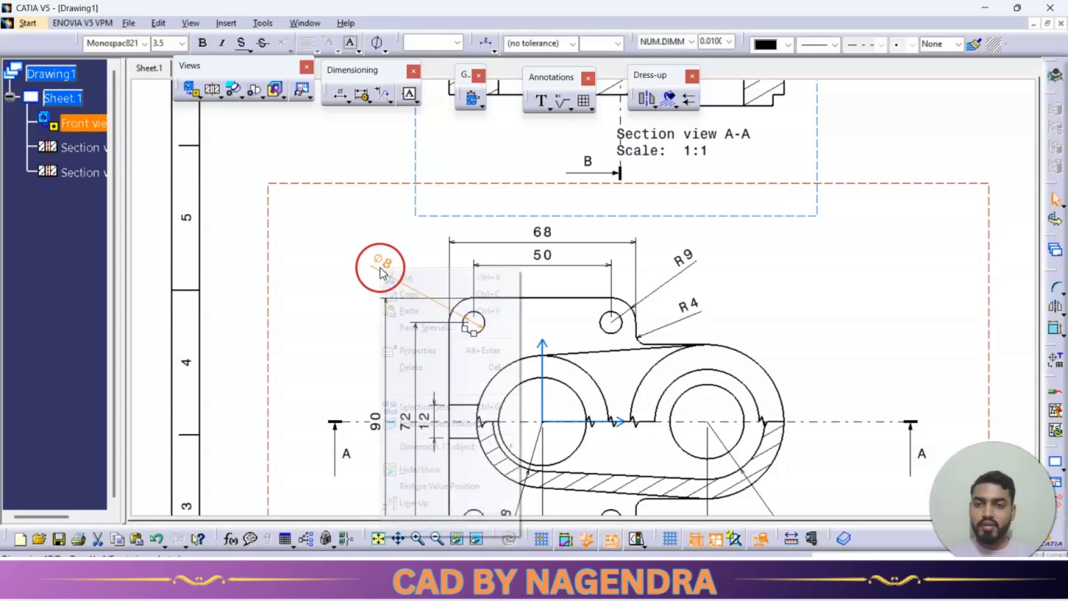
left_click(452, 351)
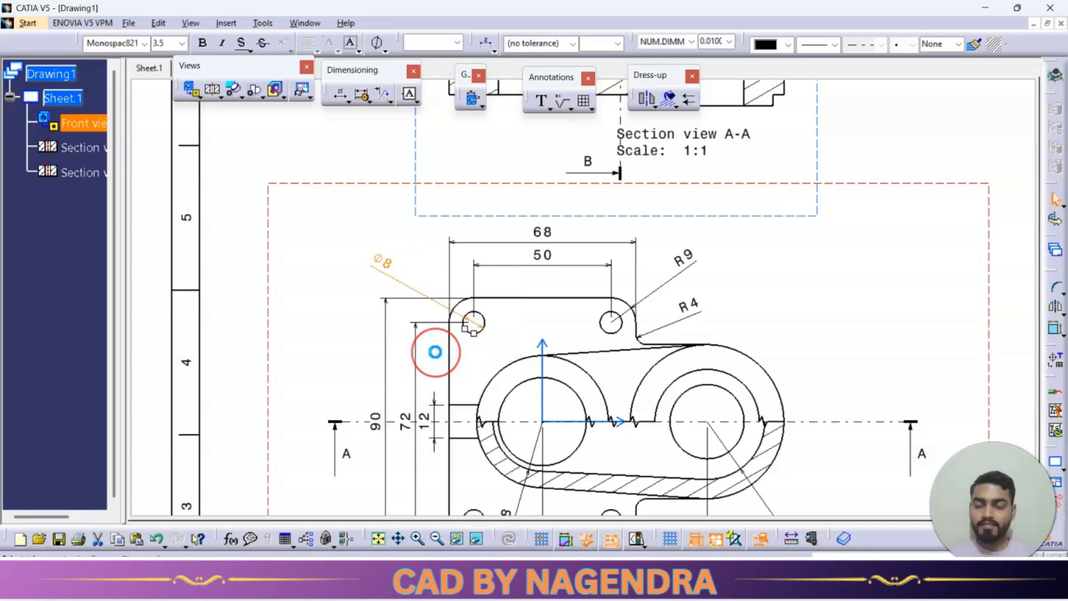
left_click_drag(290, 109, 329, 100)
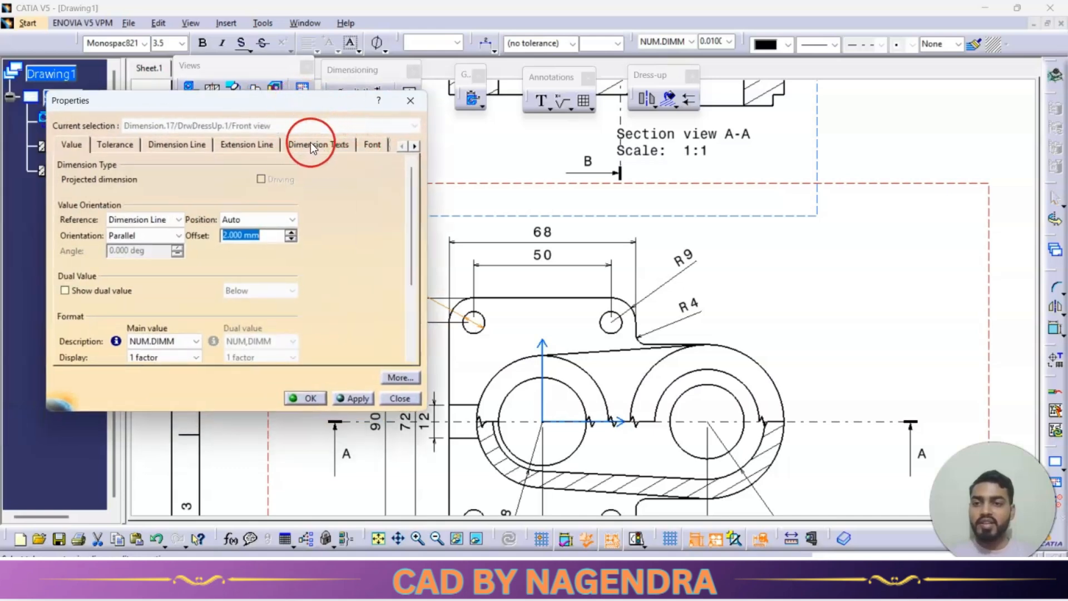
left_click(325, 145)
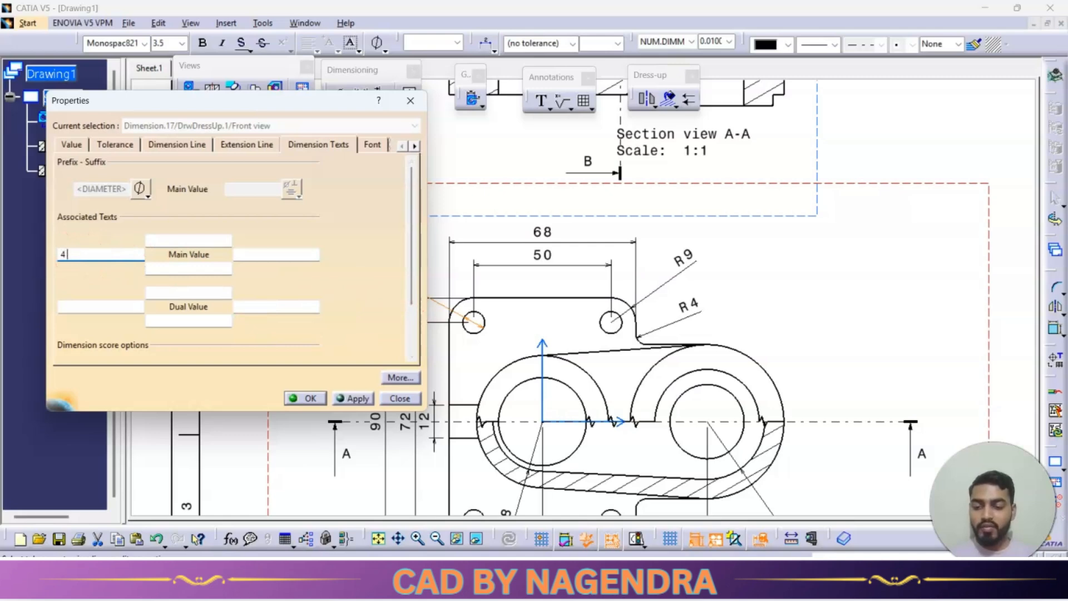
type("H")
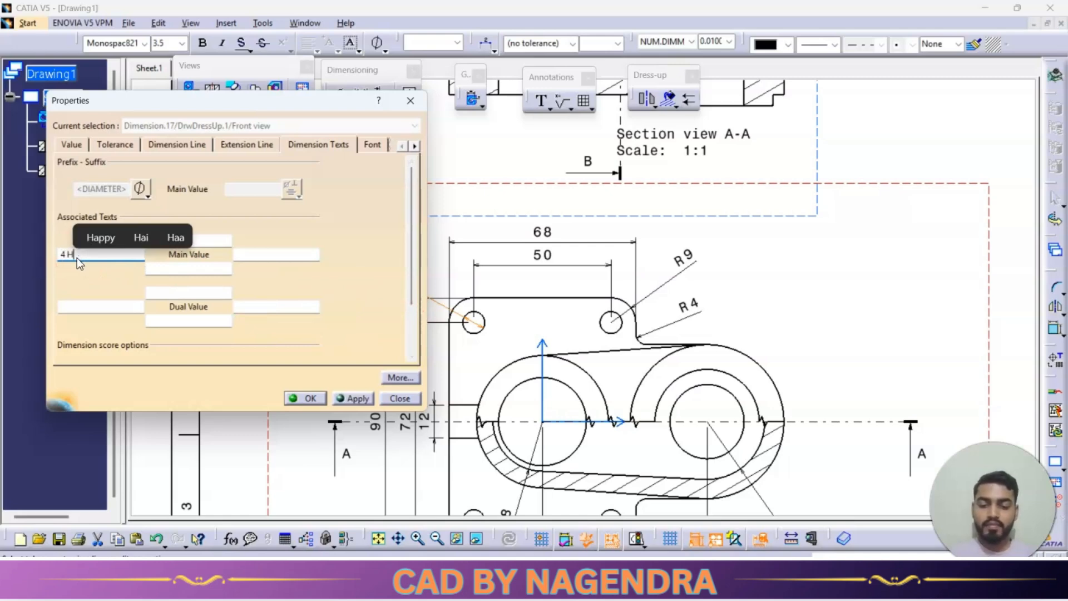
type("oles")
left_click(356, 398)
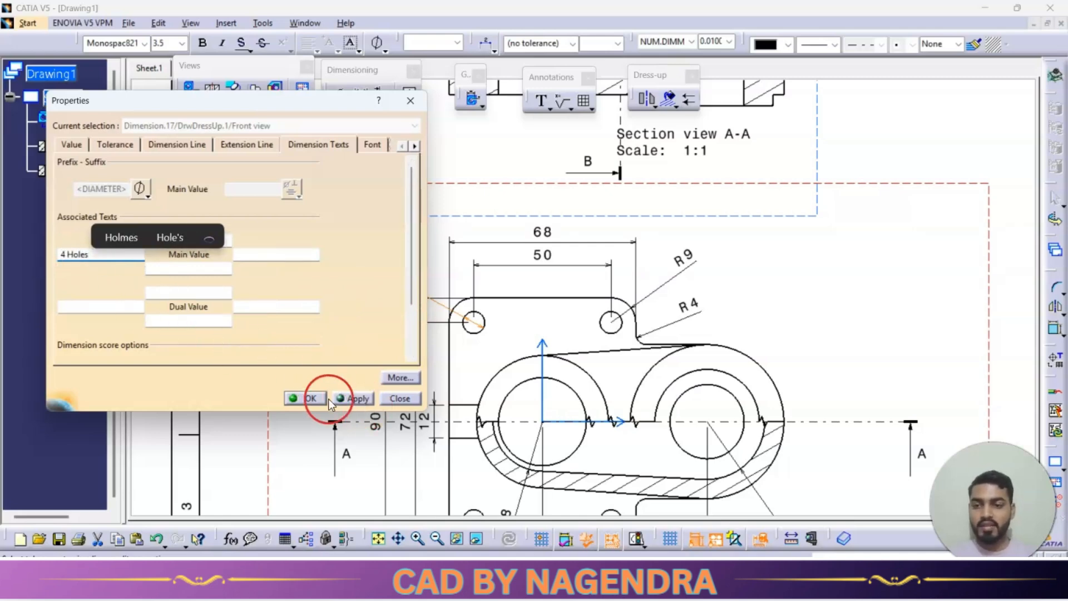
left_click(305, 399)
left_click(326, 302)
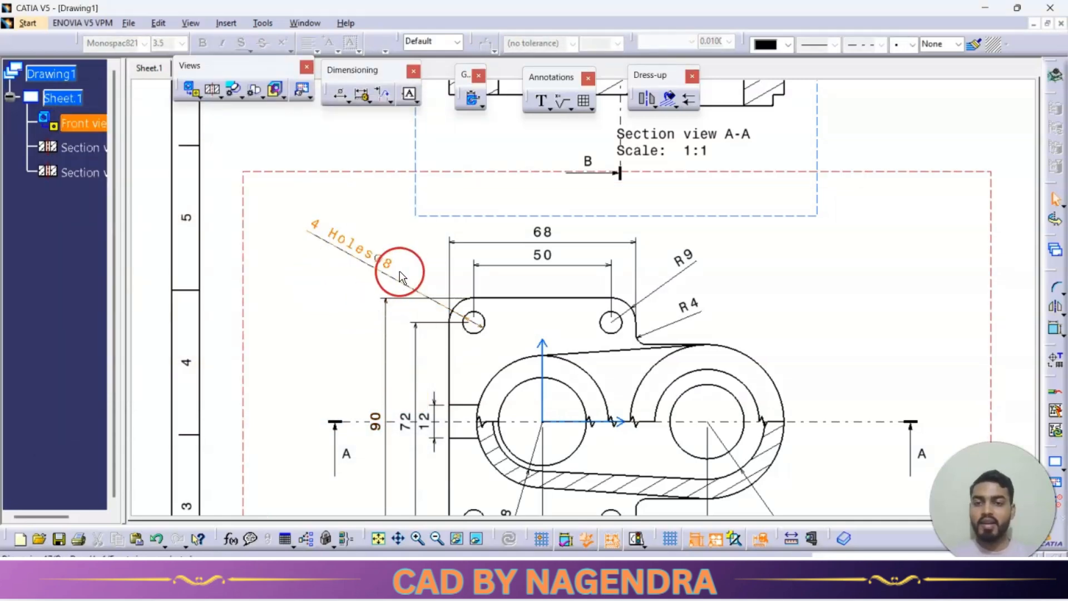
- Undo the "4 Holes" text added to the mounting hole's diameter dimension
key("ctrl+z")
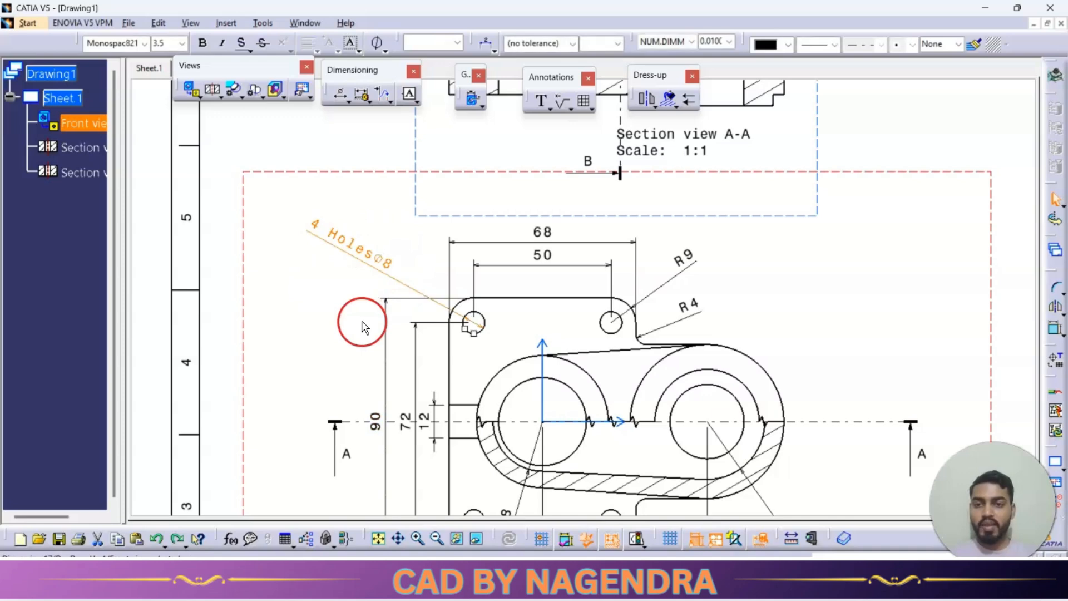
key("ctrl+z")
left_click(343, 318)
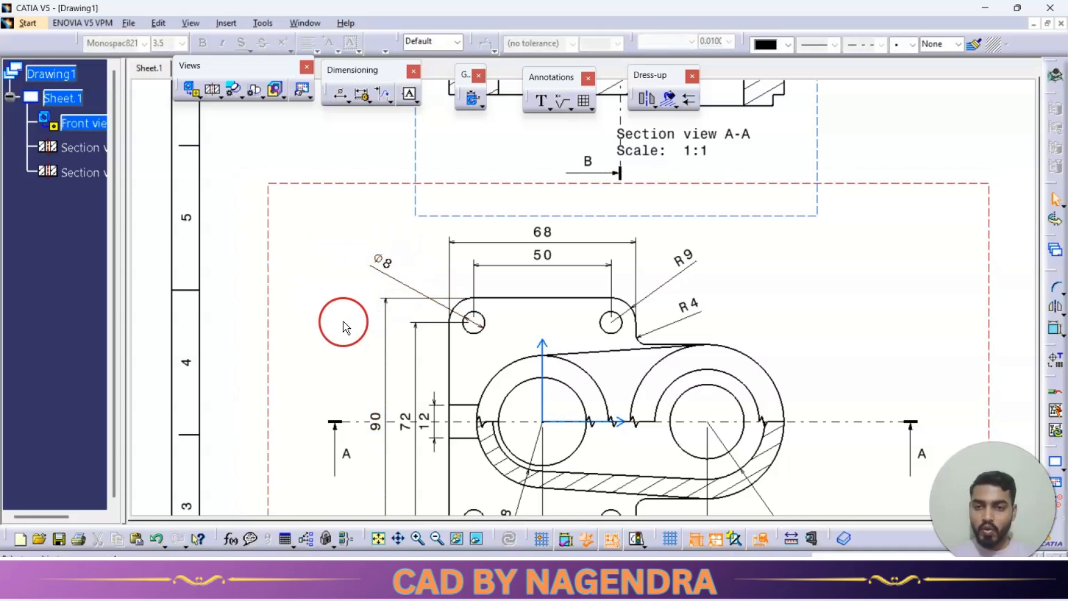
left_click(381, 277)
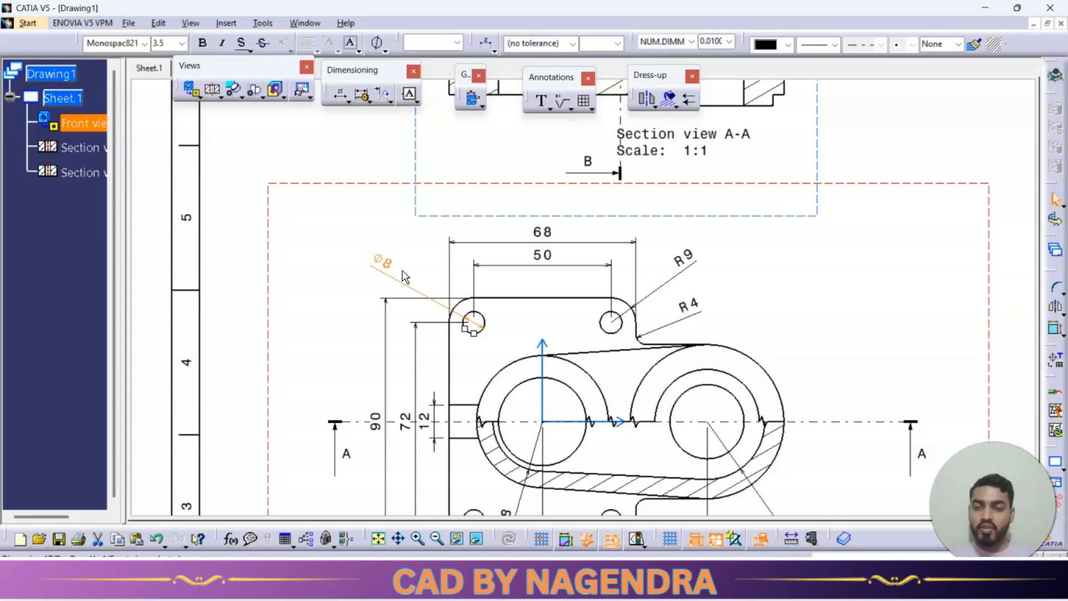
left_click(341, 274)
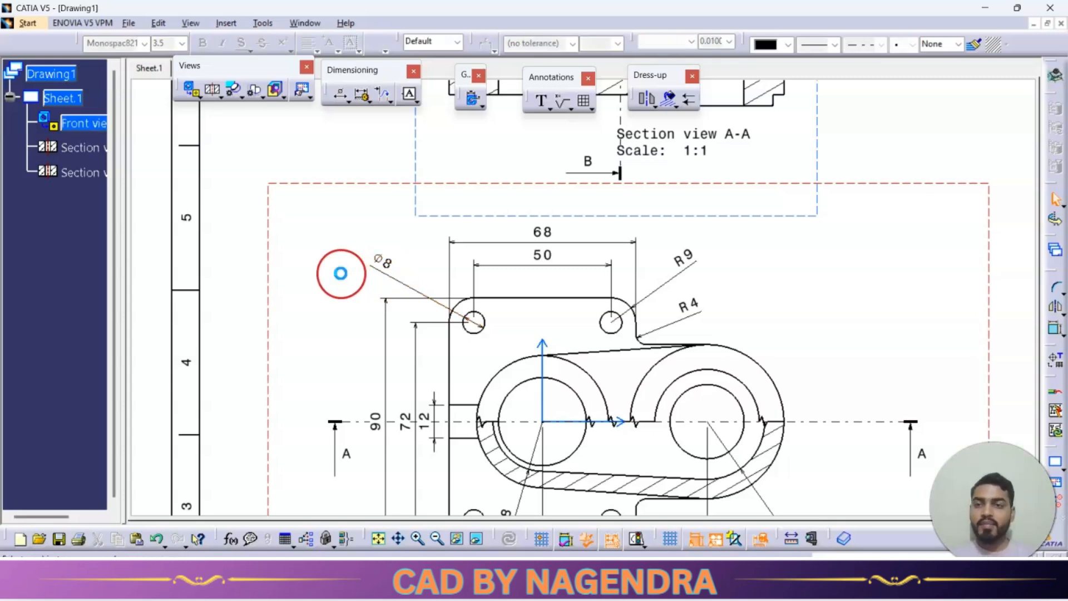
- Open the manipulator settings in the Drafting options
left_click(264, 23)
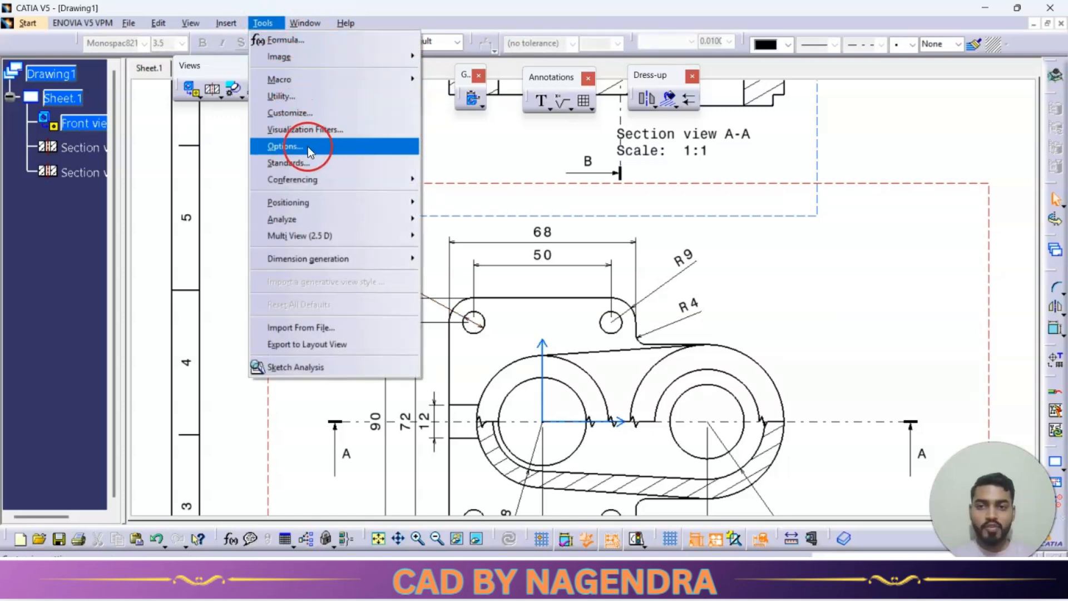
left_click(326, 147)
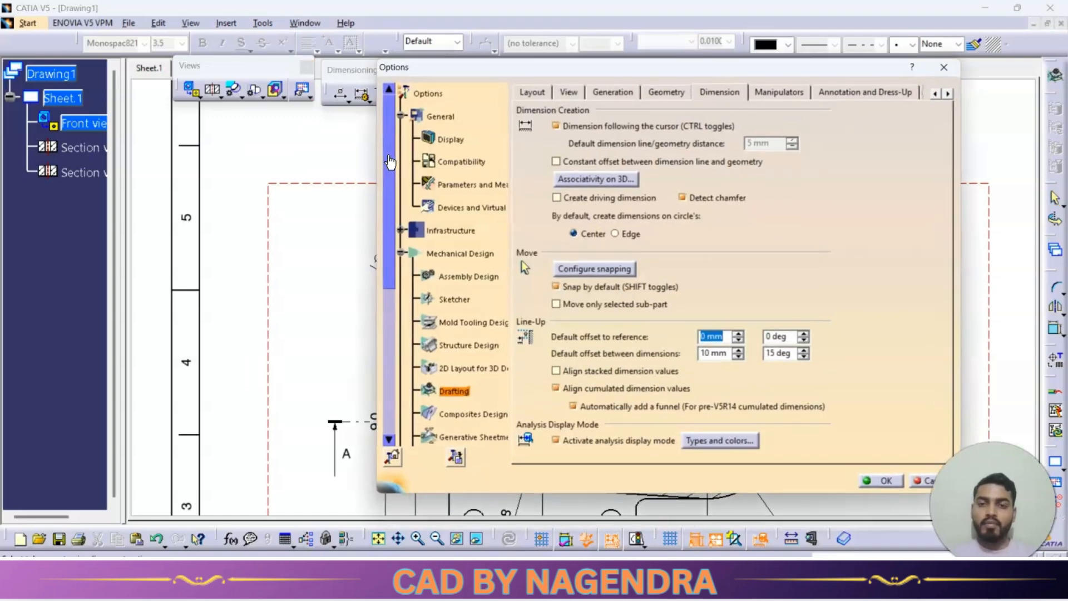
left_click(446, 253)
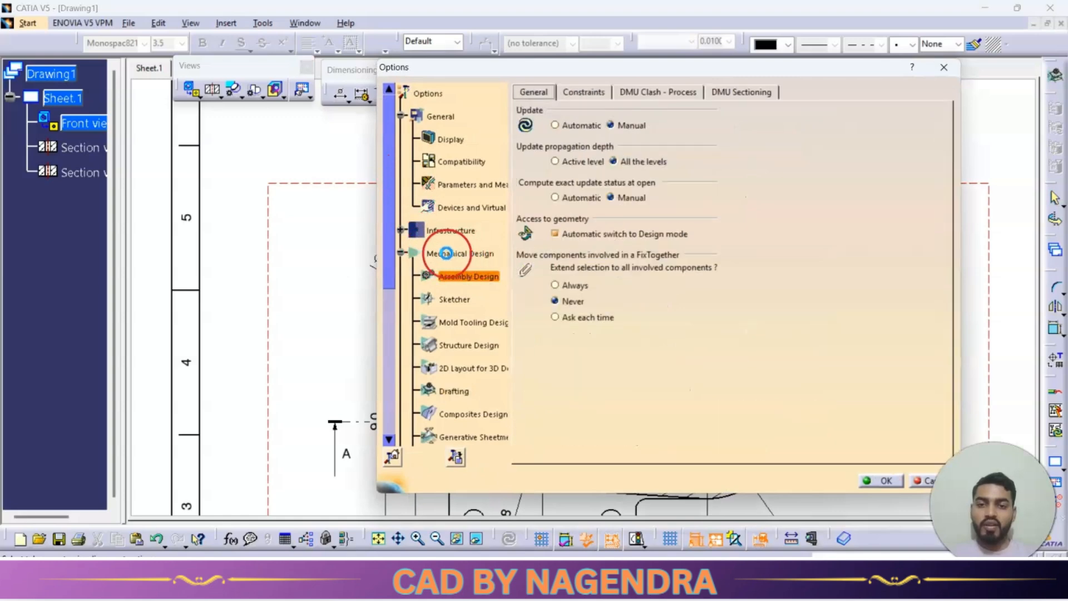
left_click(455, 390)
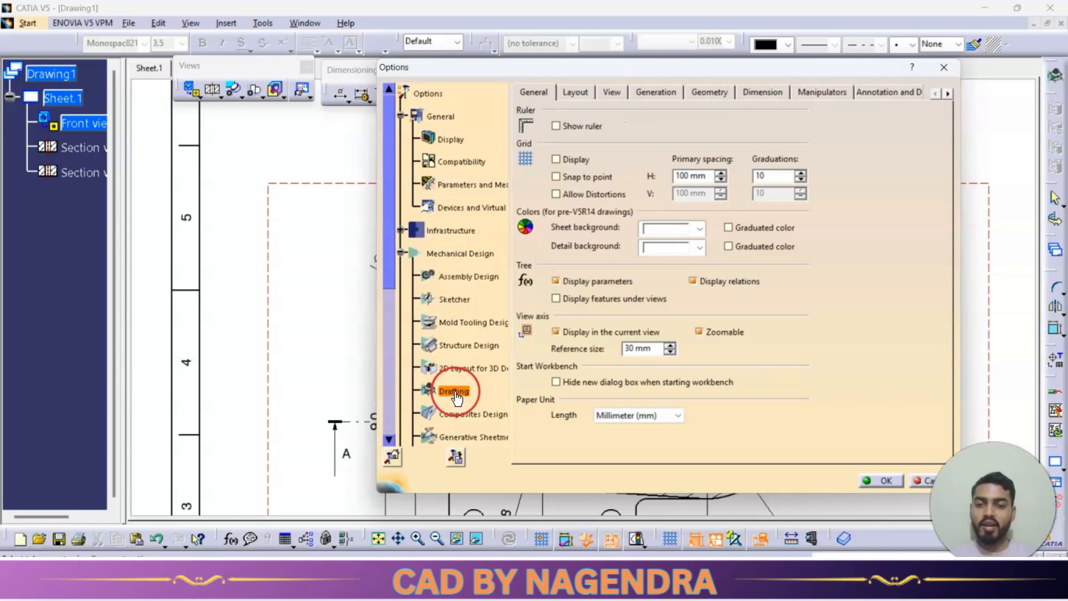
left_click(636, 273)
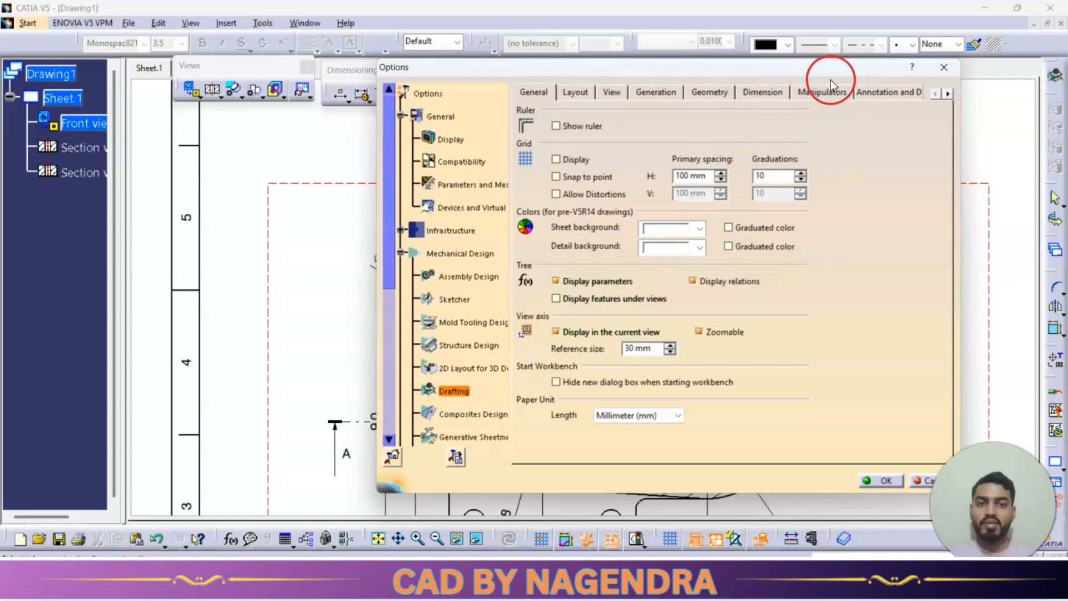
left_click(818, 94)
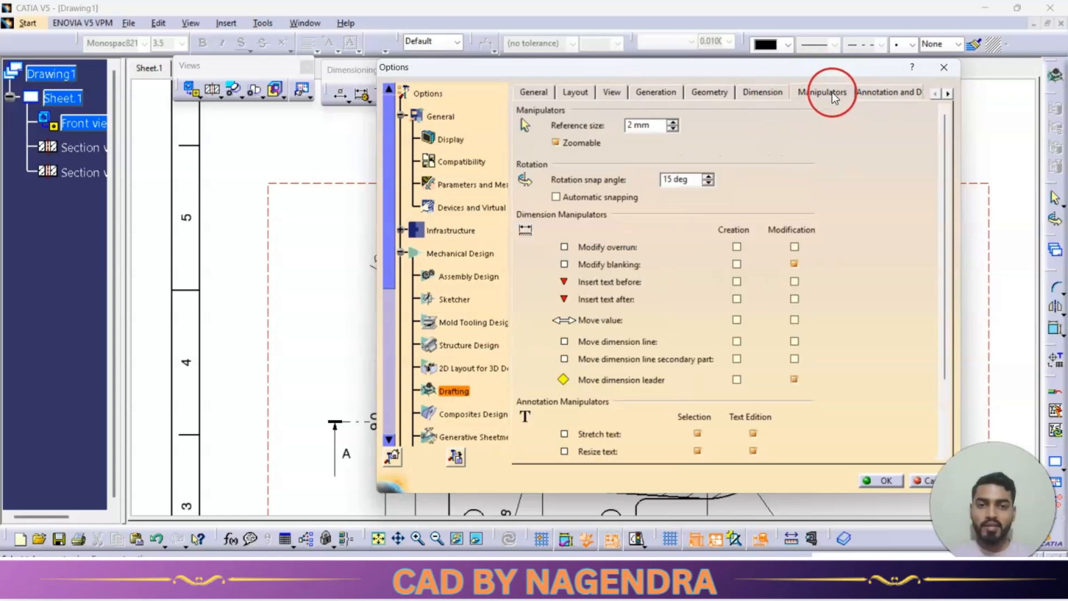
left_click(771, 272)
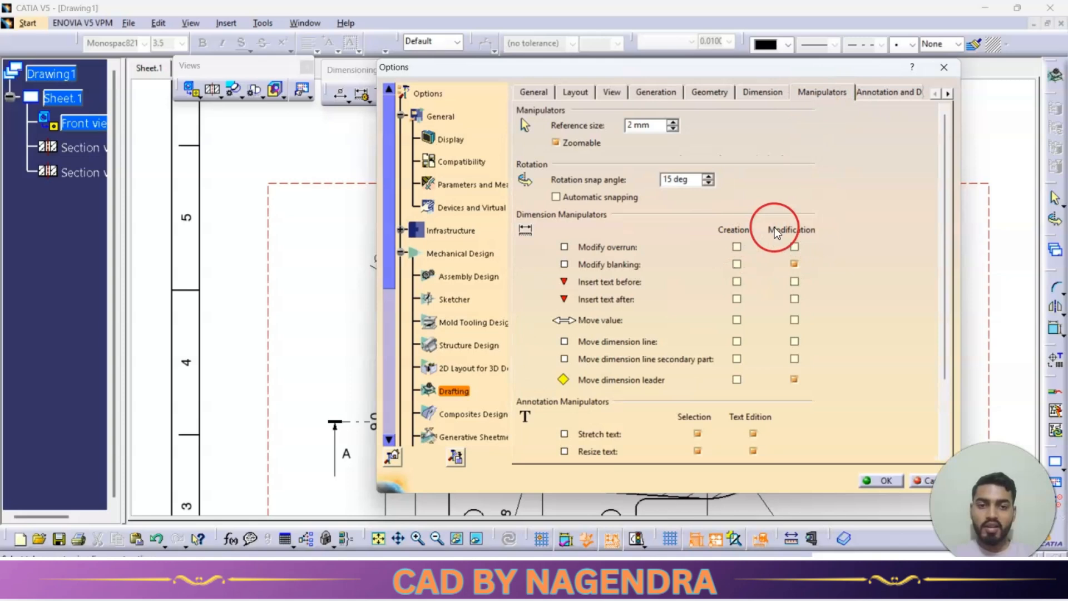
- Enable all dimension manipulators for both creation and modification, including inserting text before and after, moving the value and moving the dimension line
left_click(794, 247)
left_click(736, 246)
left_click(736, 263)
left_click(736, 281)
left_click(736, 298)
left_click(736, 320)
left_click(737, 341)
left_click(736, 359)
left_click(736, 379)
left_click(794, 359)
left_click(795, 341)
left_click(794, 320)
left_click(794, 298)
left_click(794, 281)
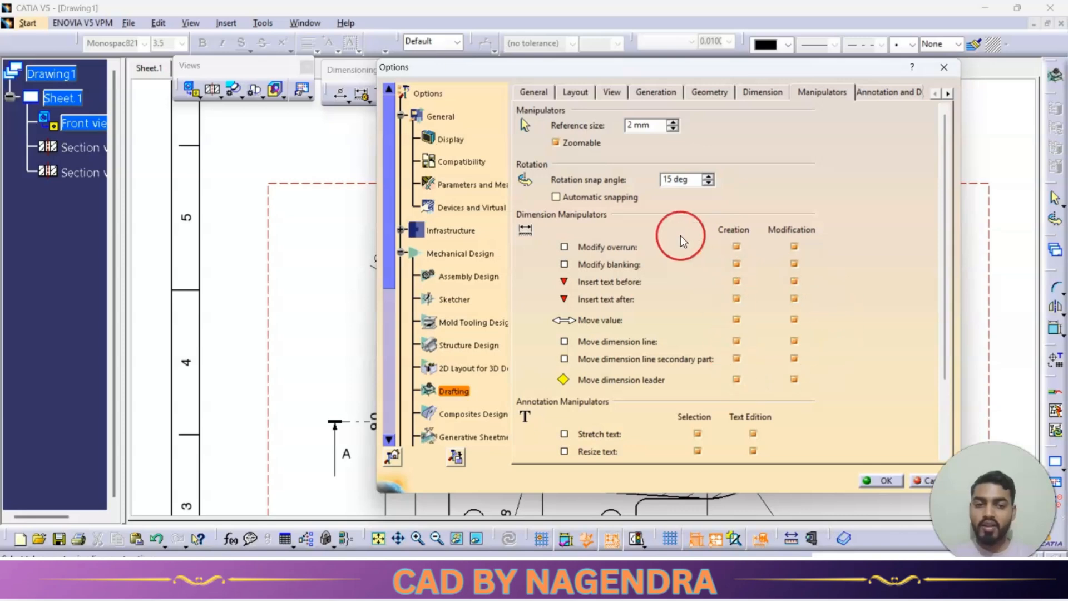
- Enable the slide text, resize leader attachment, move leader anchor point and move leader annotation manipulators for text edition, and apply the options
left_click_drag(946, 277, 945, 399)
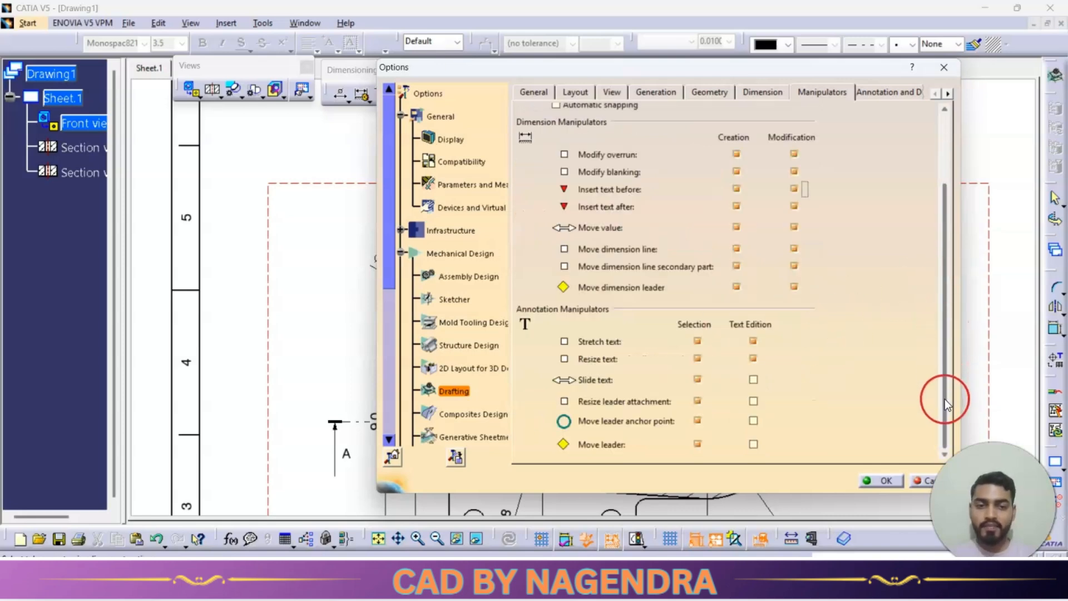
left_click(752, 401)
left_click(753, 421)
left_click(753, 444)
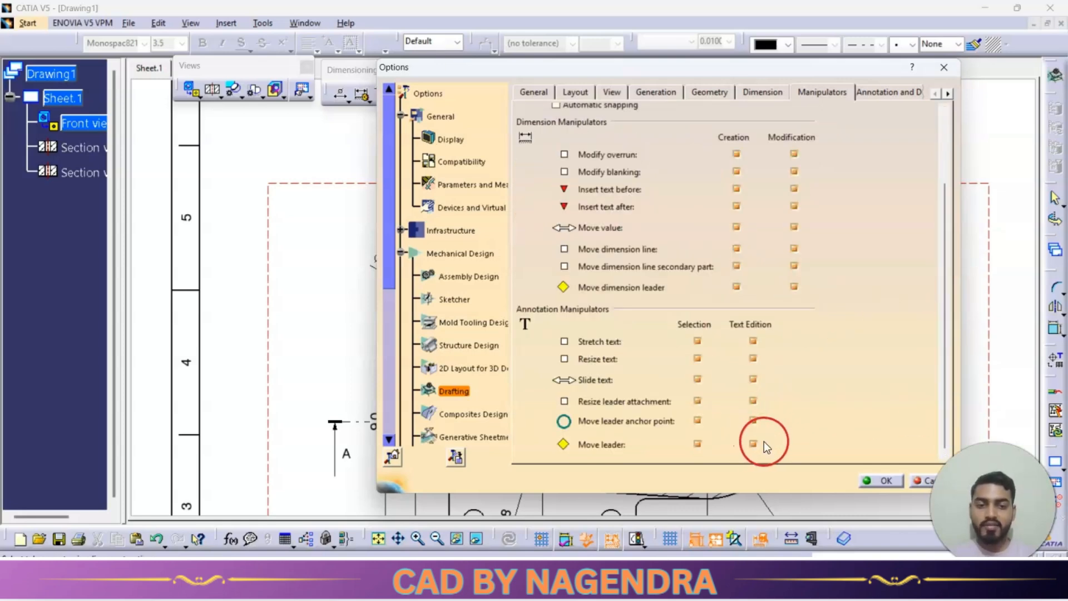
left_click(871, 482)
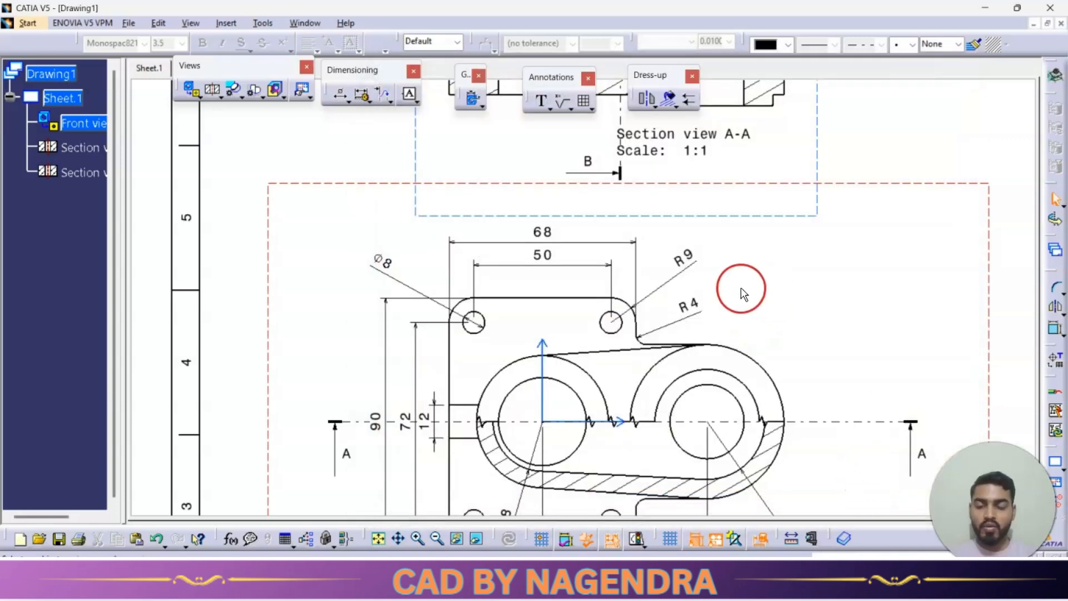
- Move the mounting hole's diameter value closer to the plate and insert the text "4 Holes" before it using the dimension's manipulator
left_click(388, 275)
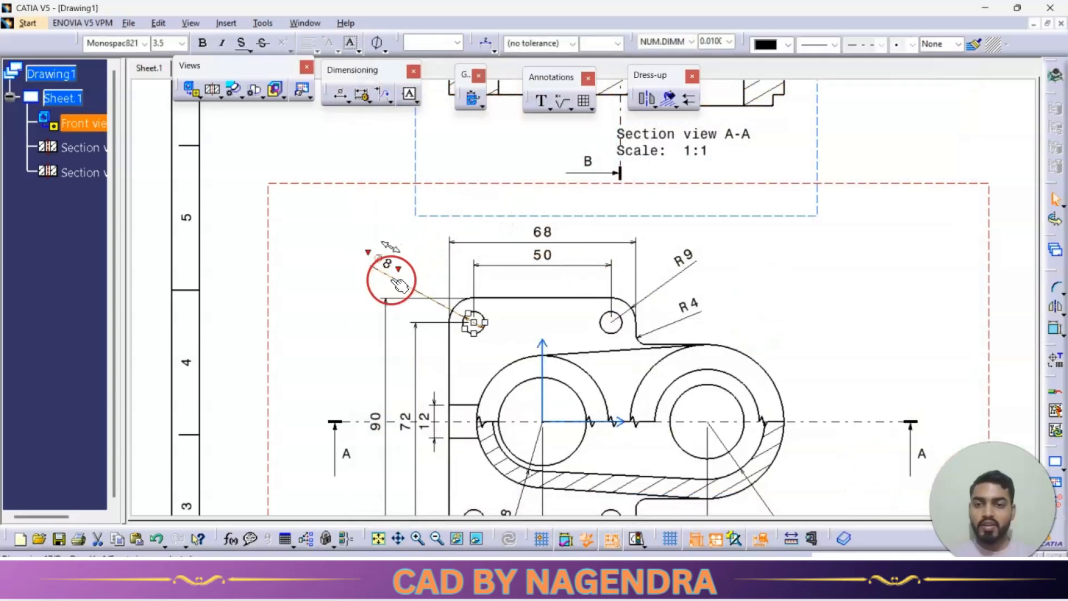
left_click_drag(401, 276, 410, 256)
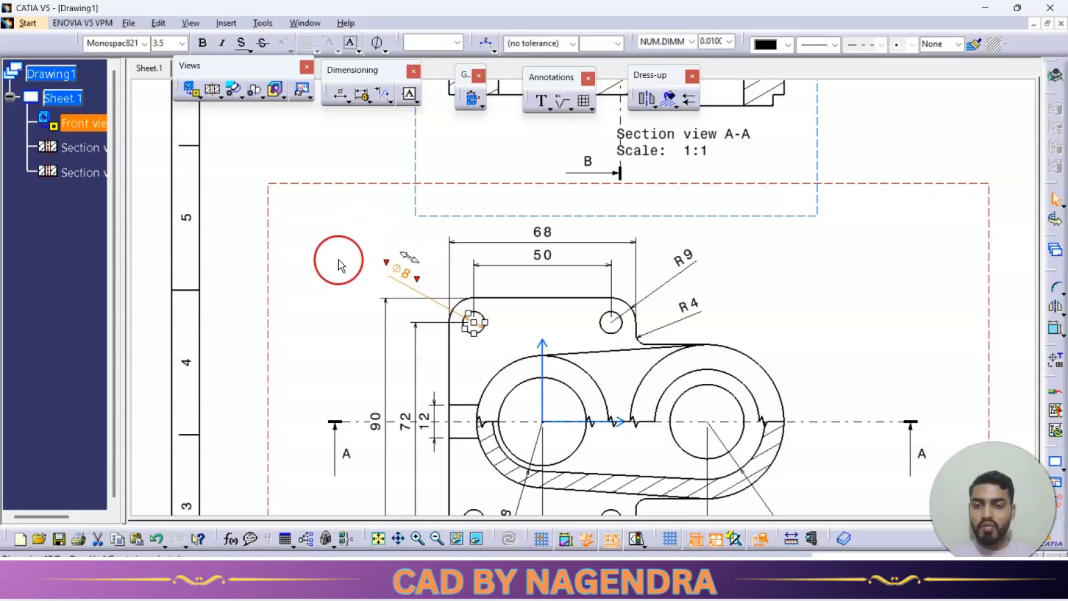
left_click(357, 281)
left_click(402, 285)
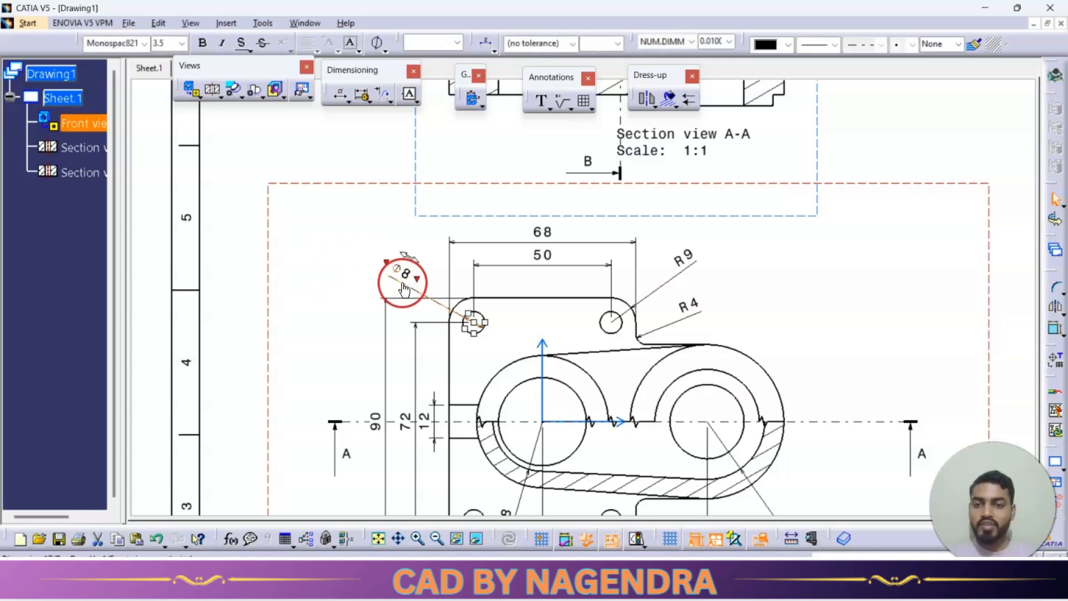
double_click(388, 269)
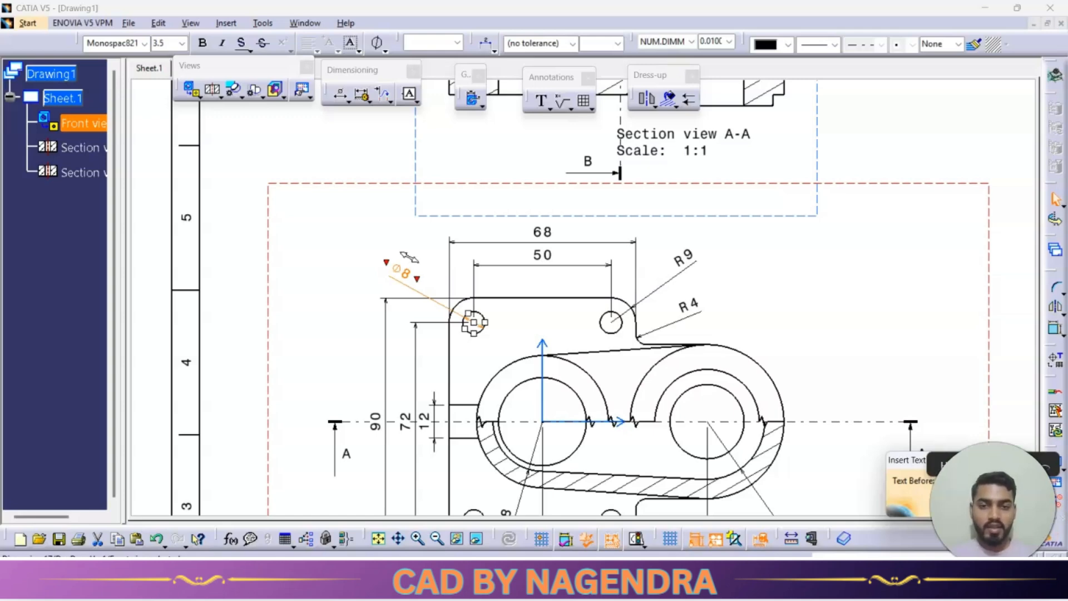
left_click(830, 352)
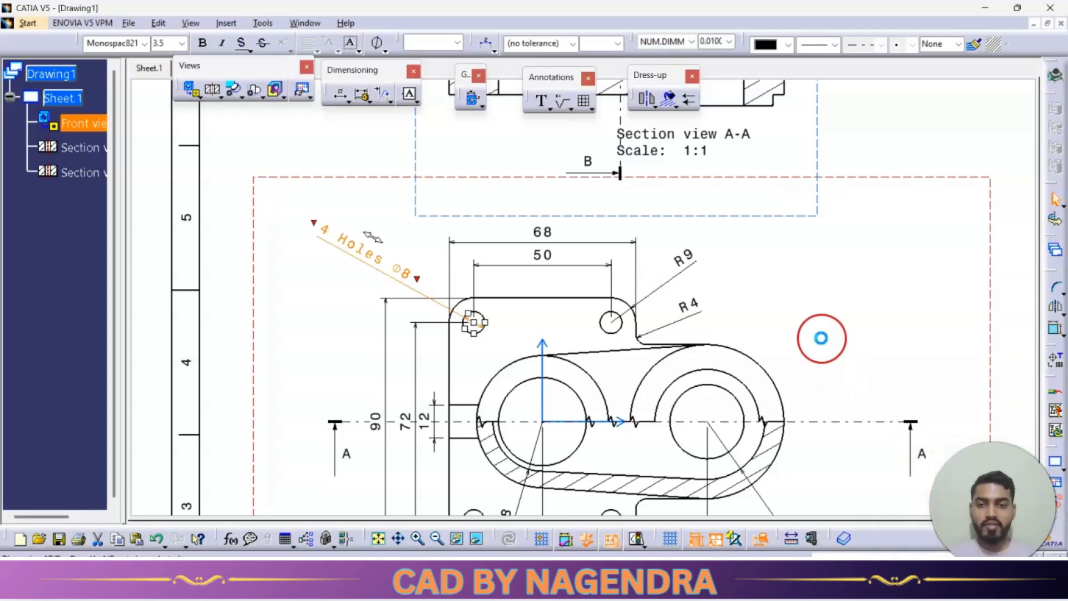
left_click(374, 272)
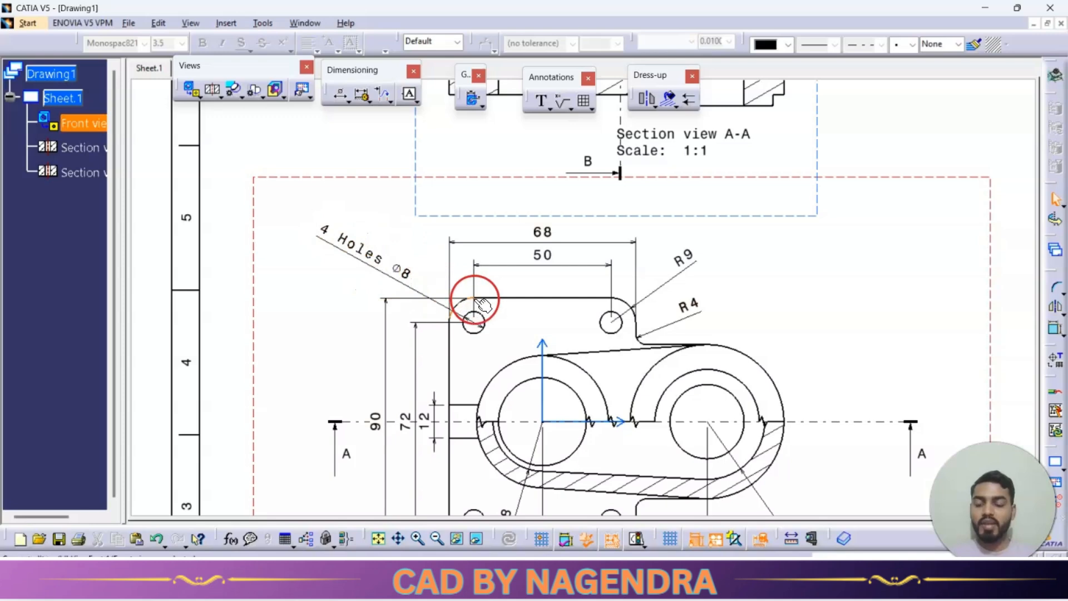
- Switch to the reference drawing and examine how its front section view is dimensioned
key("alt+Tab")
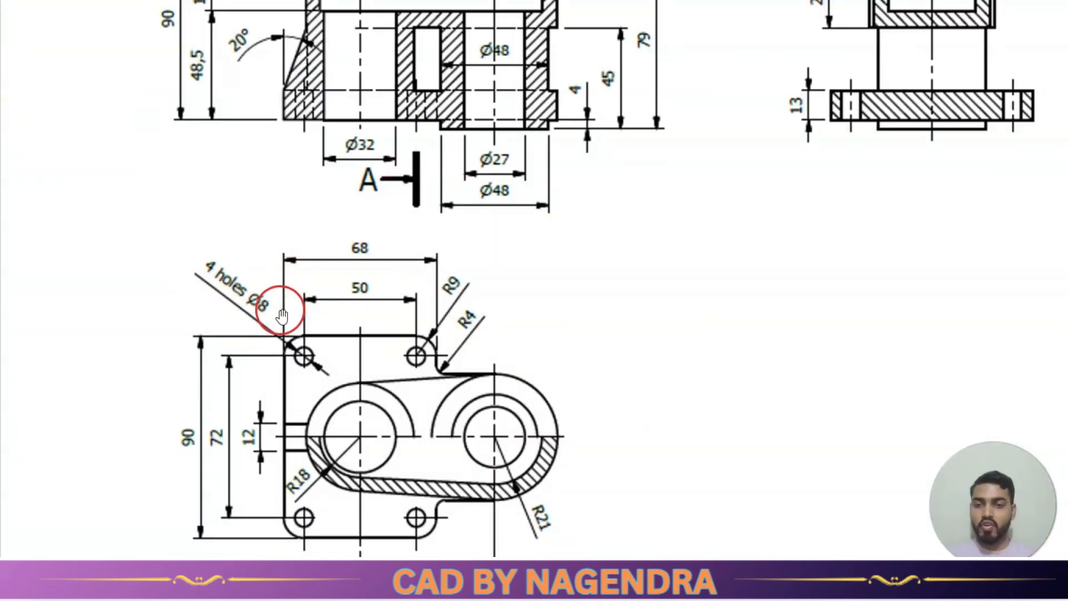
scroll(282, 305, "down", 2)
scroll(570, 420, "down", 1)
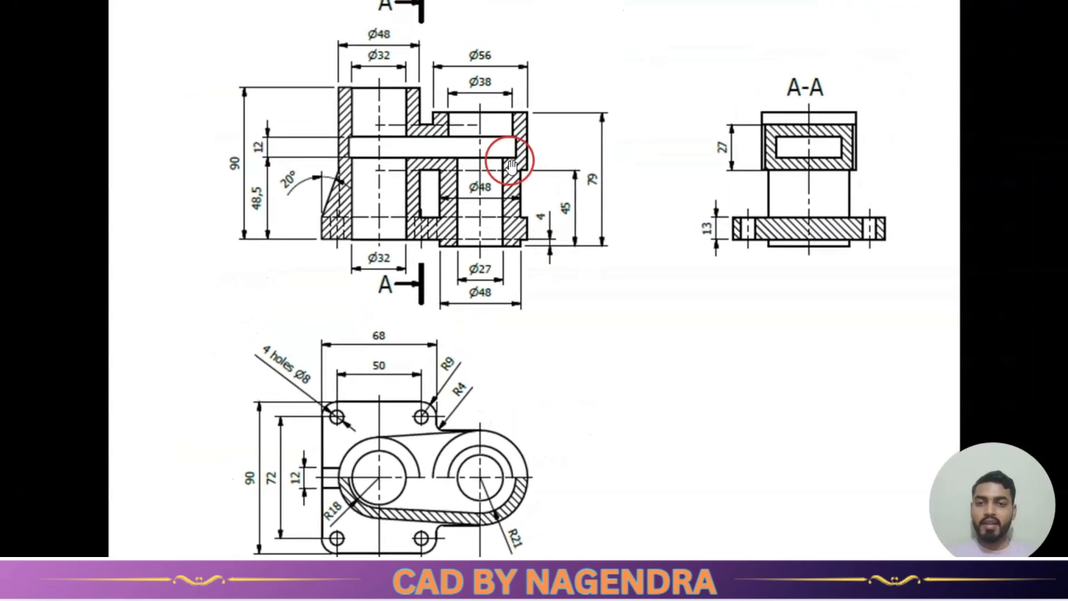
scroll(591, 378, "down", 1)
scroll(411, 70, "up", 1)
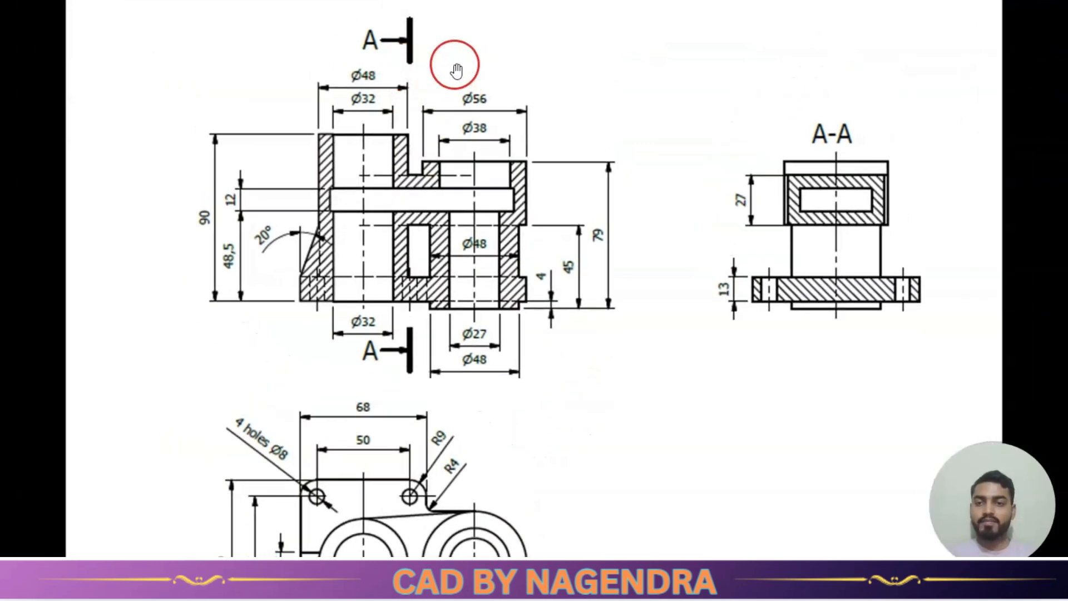
scroll(286, 53, "up", 2)
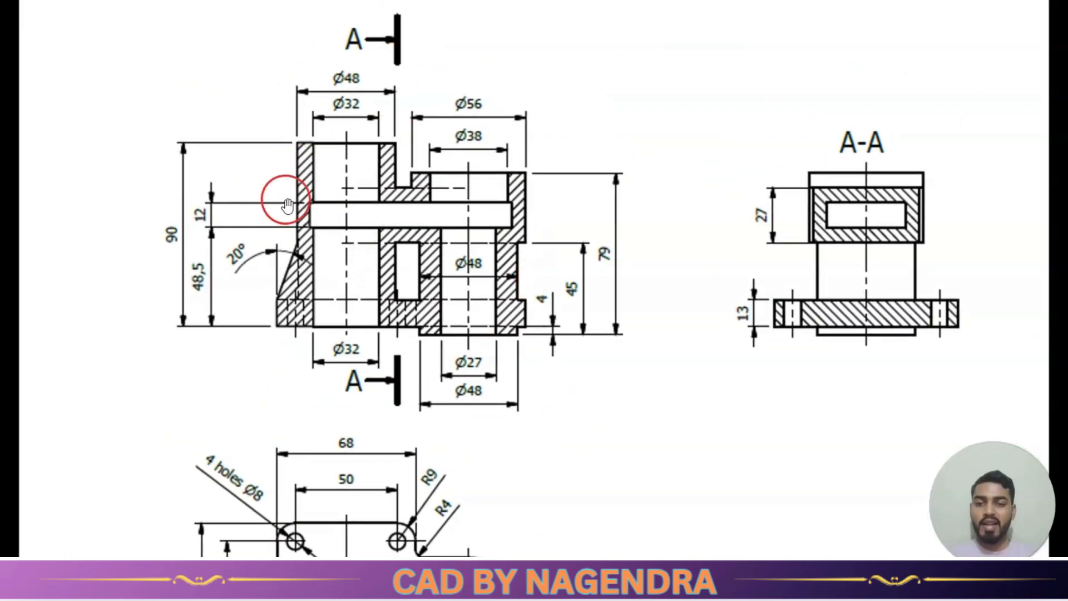
- Switch back to CATIA and move section view A-A upward so its frame no longer overlaps the plan view's frame
key("alt+Tab")
mouse_move(621, 202)
middle_mouse_down("ctrl")
mouse_move(642, 206)
mouse_move(583, 310)
middle_mouse_up("ctrl")
middle_click_drag(583, 311, 589, 247, "ctrl")
middle_click_drag(662, 298, 665, 339, "ctrl")
left_click_drag(657, 332, 662, 303)
left_click(715, 307)
middle_click_drag(681, 261, 687, 327)
- Following the reference drawing, add center lines to the four mounting holes and the two bores in the plan view
left_click(215, 95)
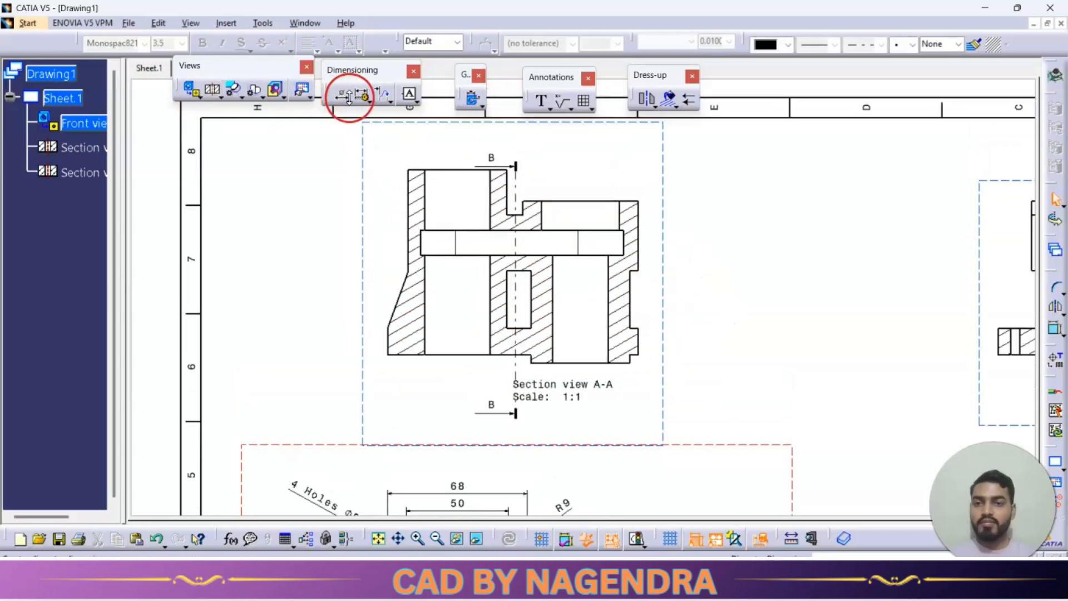
left_click_drag(348, 103, 368, 119)
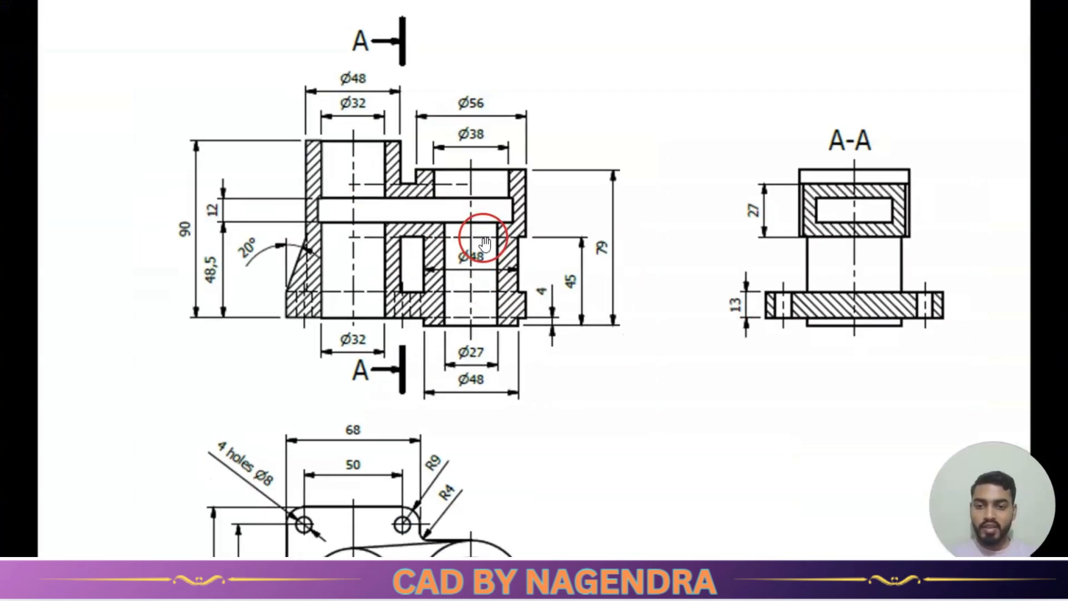
scroll(486, 243, "down", 1)
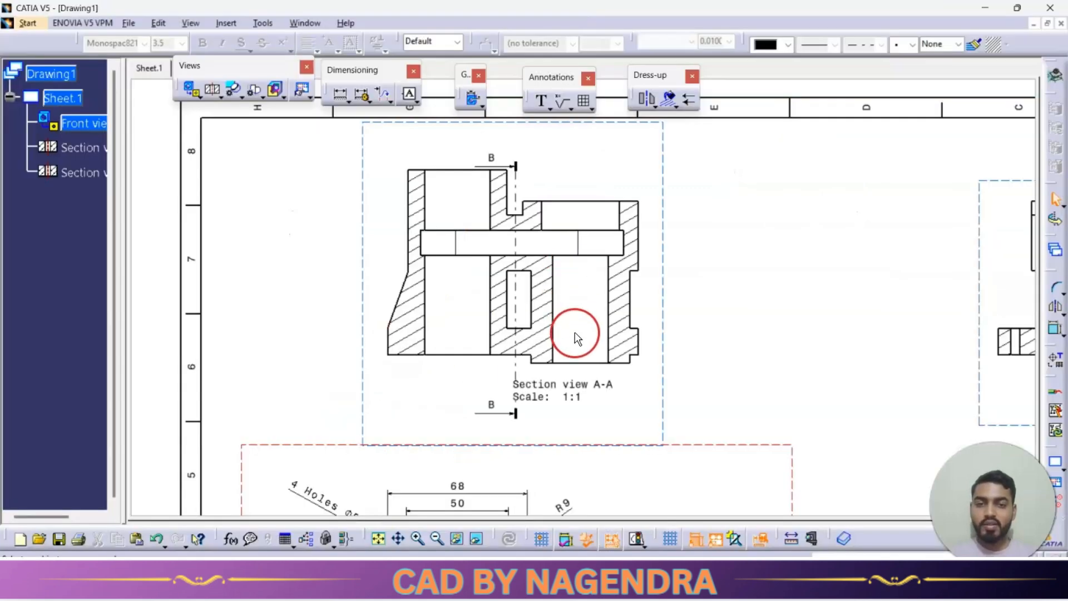
scroll(578, 328, "down", 3)
scroll(608, 280, "down", 1)
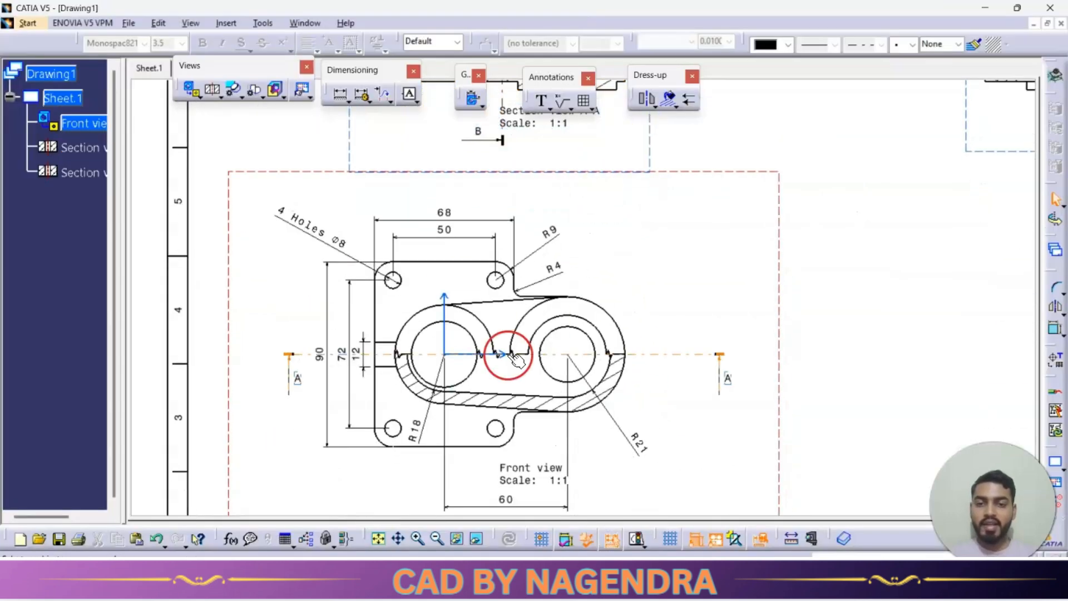
left_click(392, 279)
left_click(495, 280, "ctrl")
left_click(392, 428, "ctrl")
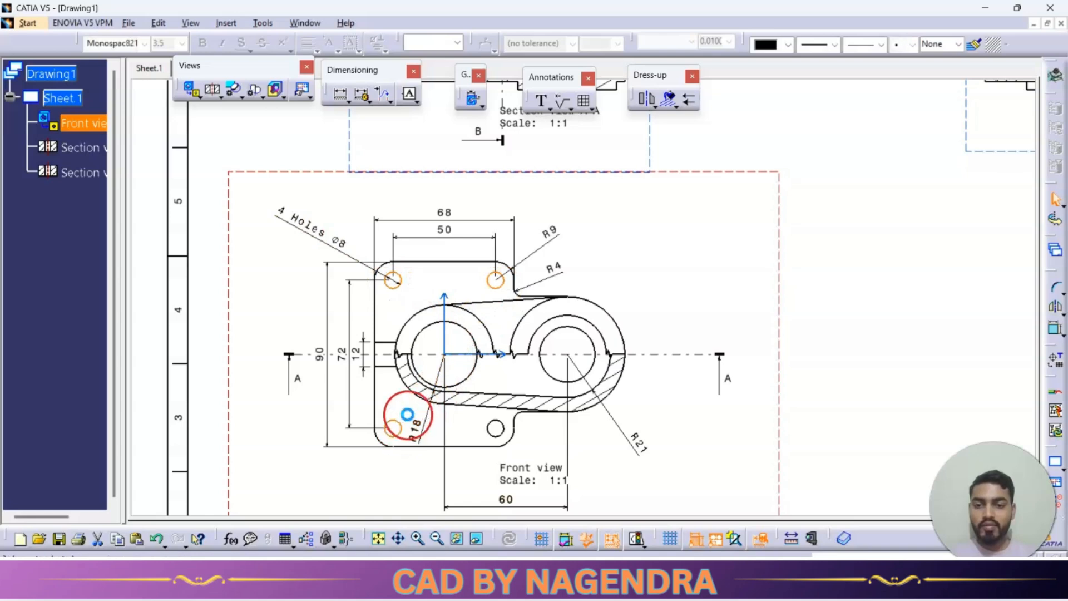
left_click(435, 332, "ctrl")
left_click(501, 428, "ctrl")
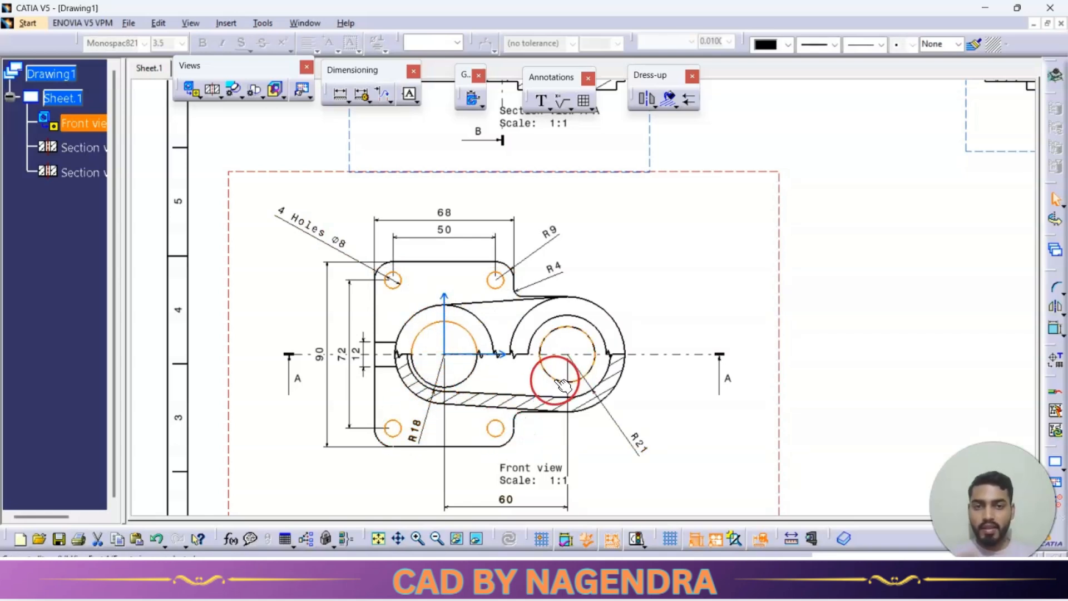
left_click(561, 383, "ctrl")
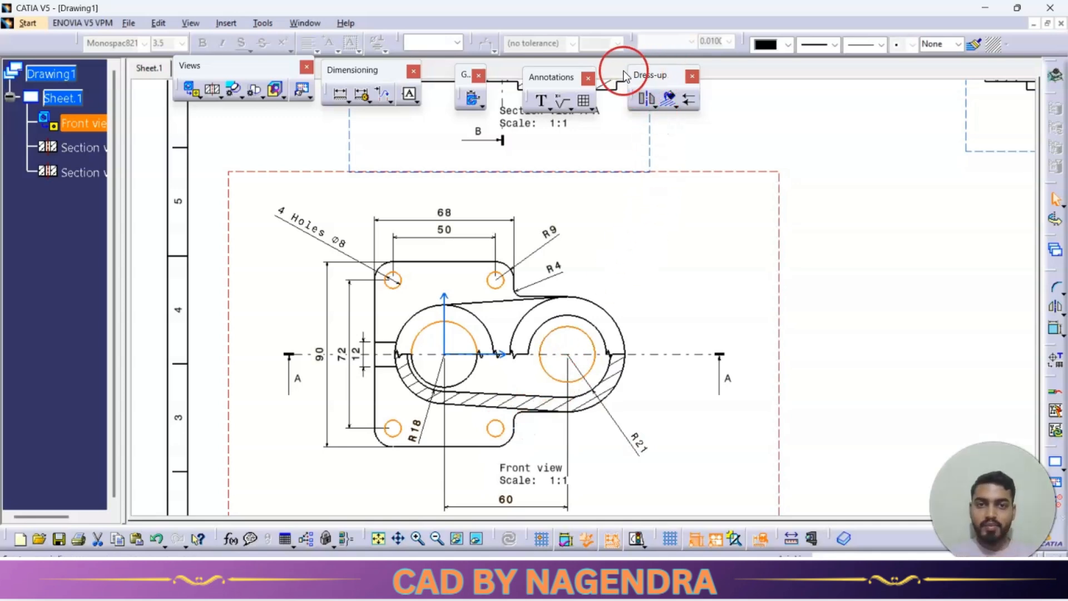
left_click(673, 106)
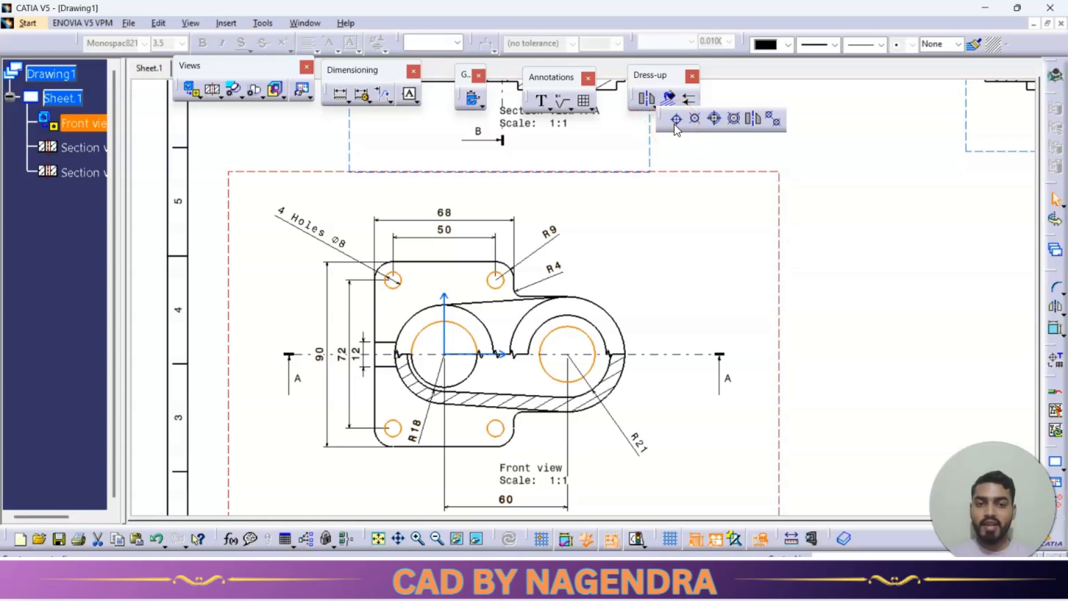
left_click(675, 119)
middle_click_drag(547, 423, 610, 225)
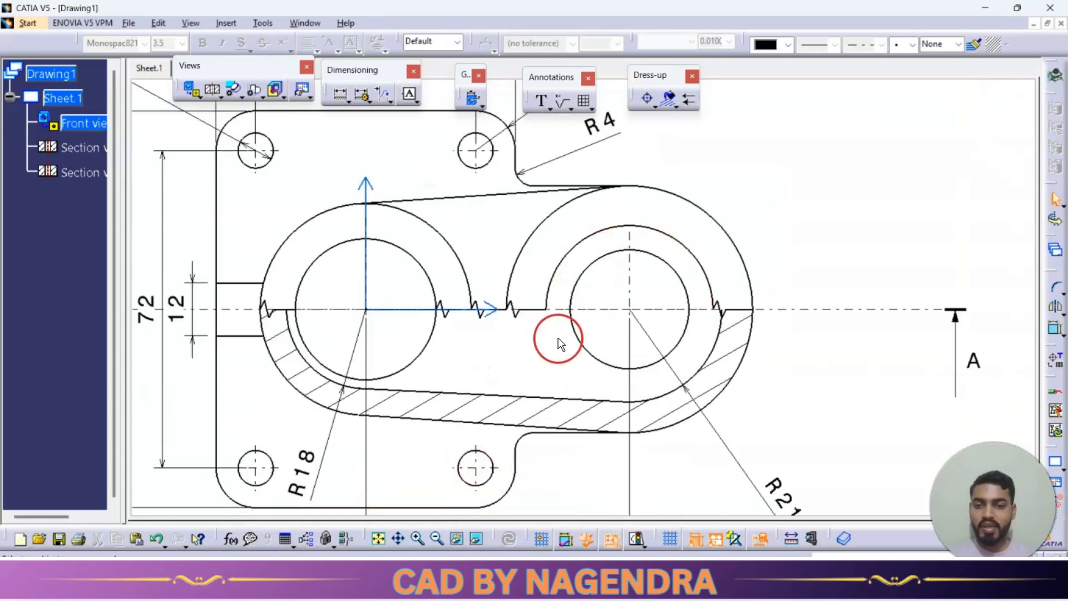
mouse_move(577, 302)
middle_mouse_down()
mouse_move(593, 419)
mouse_move(588, 354)
mouse_move(572, 396)
mouse_move(587, 336)
middle_mouse_up()
- Add a diameter dimension across the outer walls of the taller cylinder in section view A-A and place it above the view
middle_click_drag(651, 178, 673, 260)
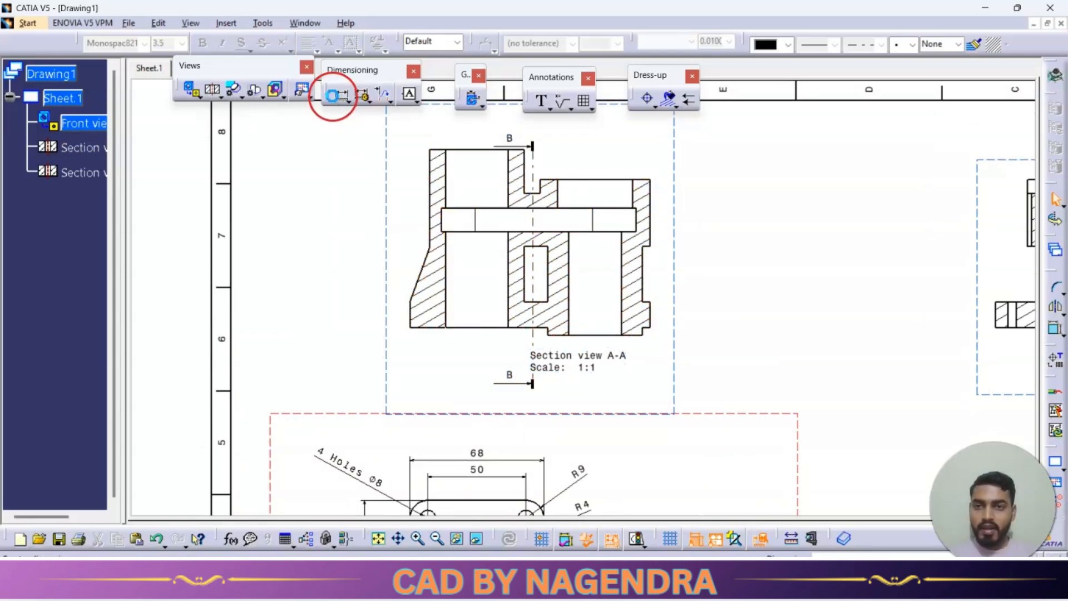
left_click(336, 100)
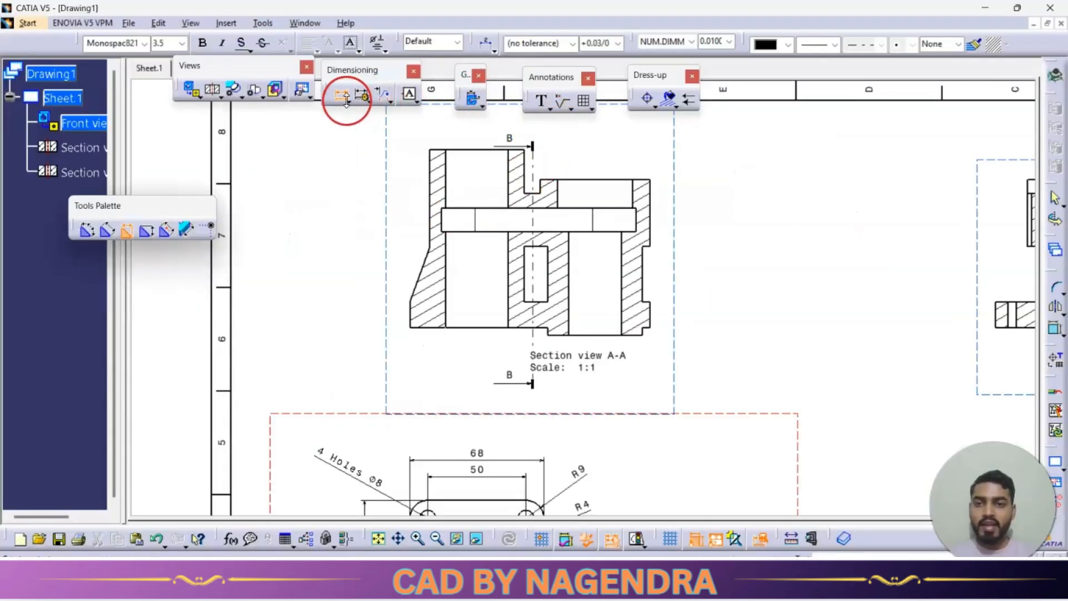
left_click(347, 101)
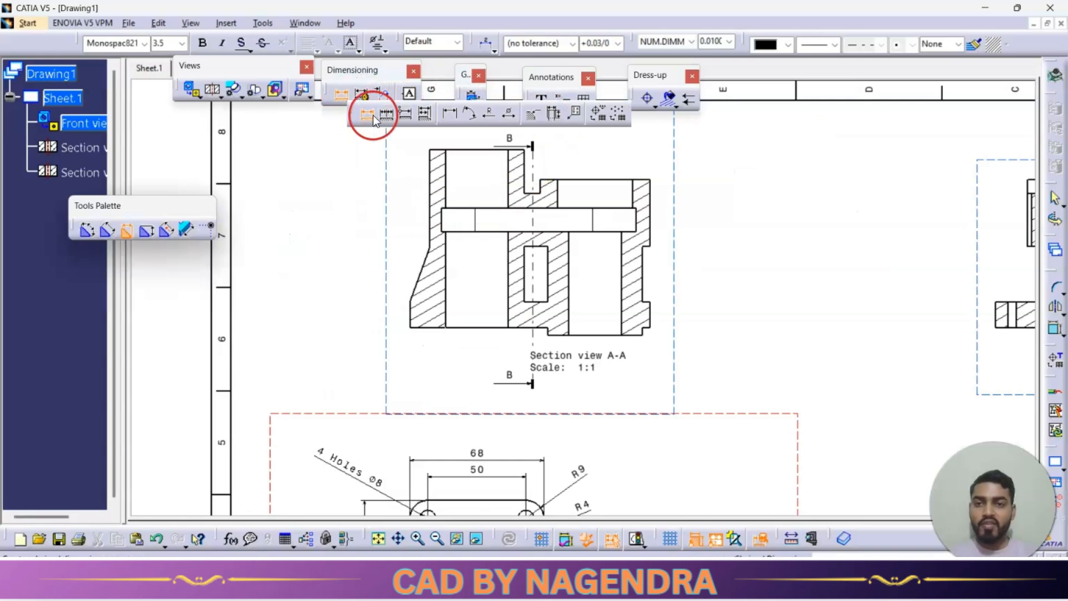
left_click(510, 116)
mouse_move(509, 249)
middle_mouse_down()
mouse_move(527, 355)
mouse_move(548, 288)
middle_mouse_up()
left_click(517, 266)
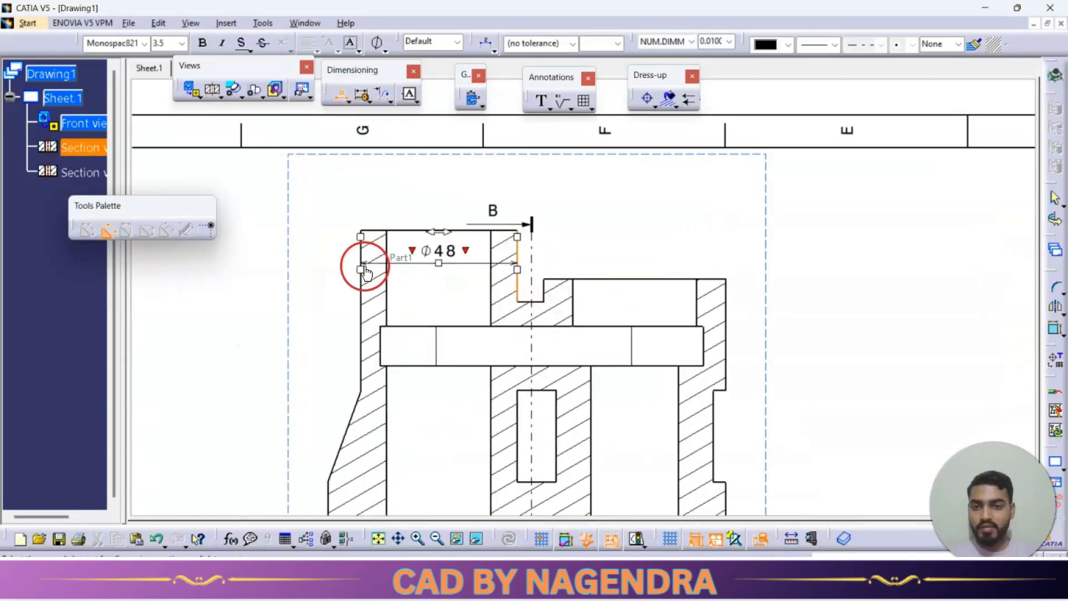
left_click(361, 275)
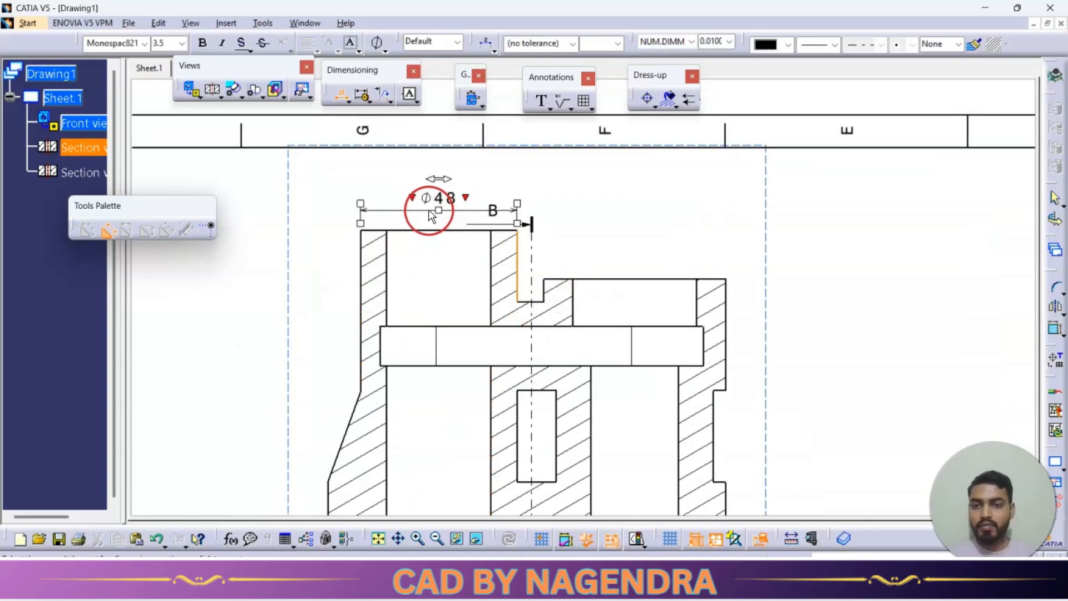
left_click(450, 180)
left_click(553, 202)
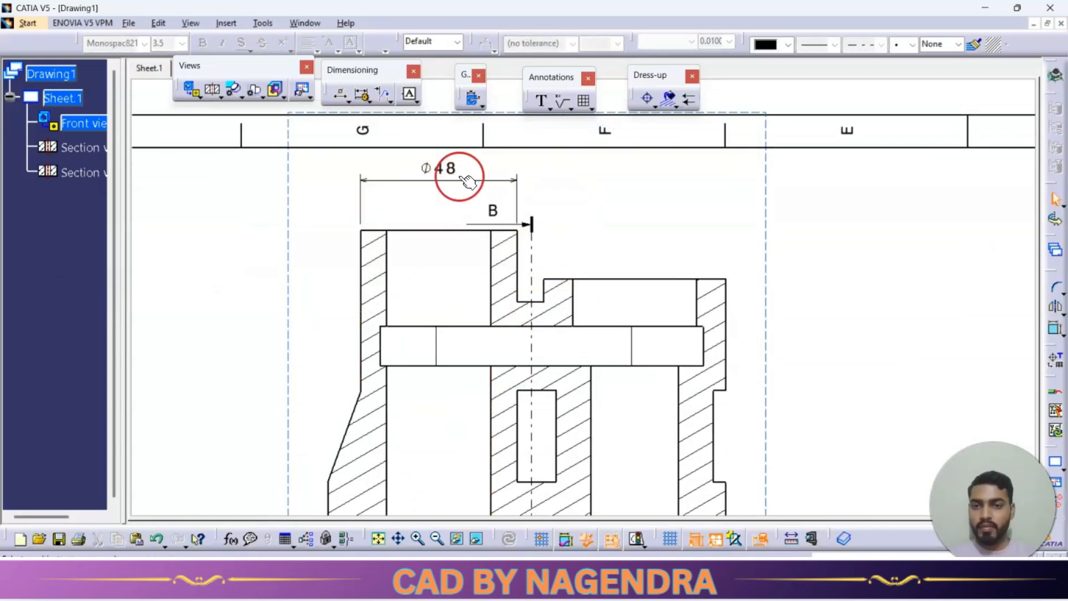
- Add a diameter dimension across the taller cylinder's upper bore, placed between its top face and the outer diameter dimension
left_click(342, 95)
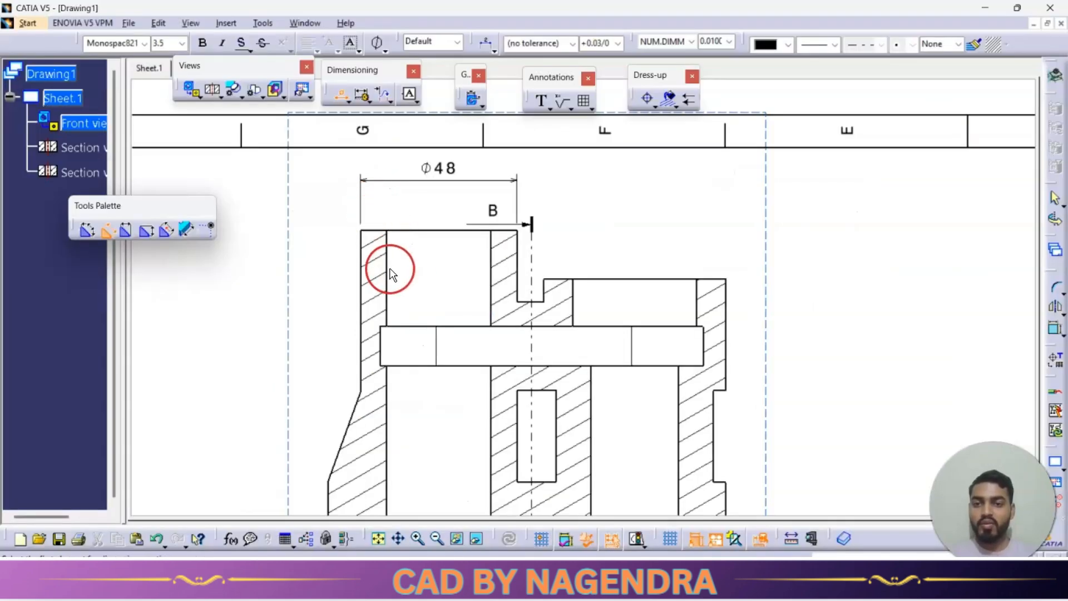
left_click(387, 272)
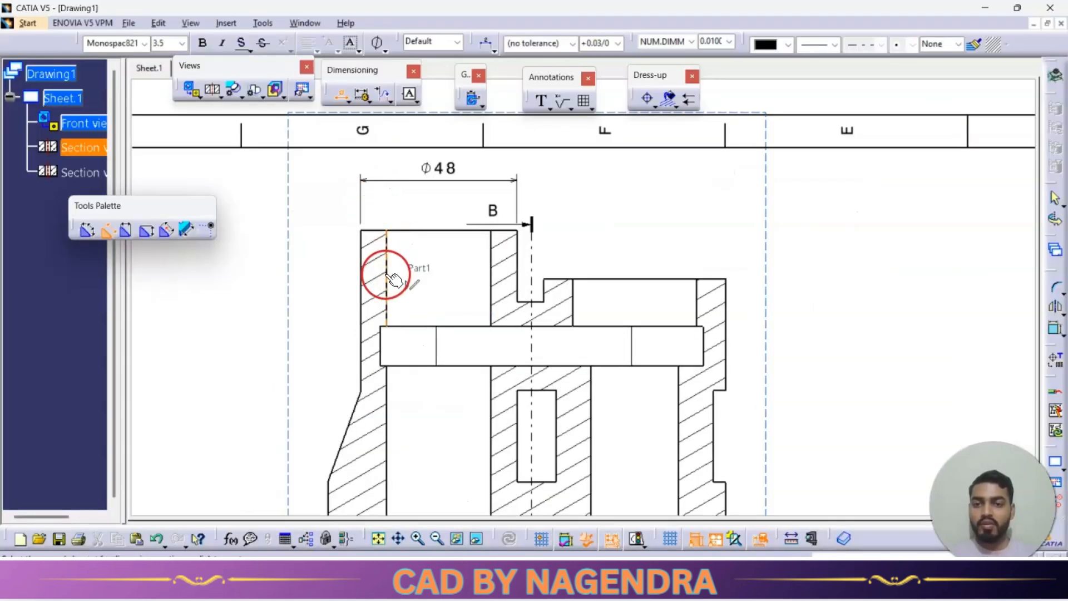
left_click(491, 281)
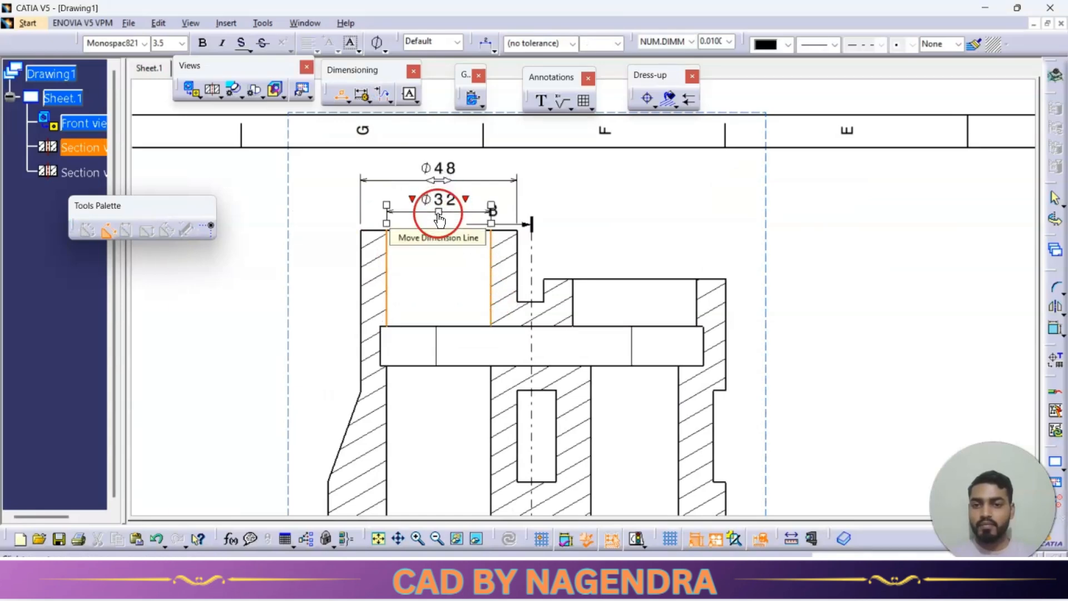
left_click(437, 217)
left_click(620, 220)
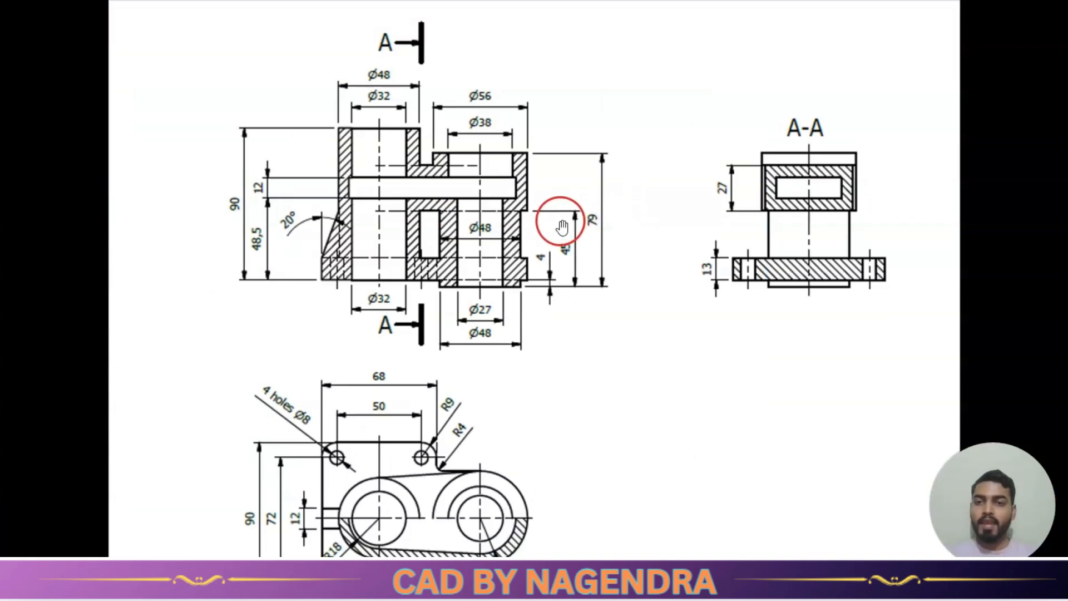
- Following the reference drawing, dimension the outer diameter of the shorter cylinder's top in section view A-A, with the dimension above it
key("alt+Tab")
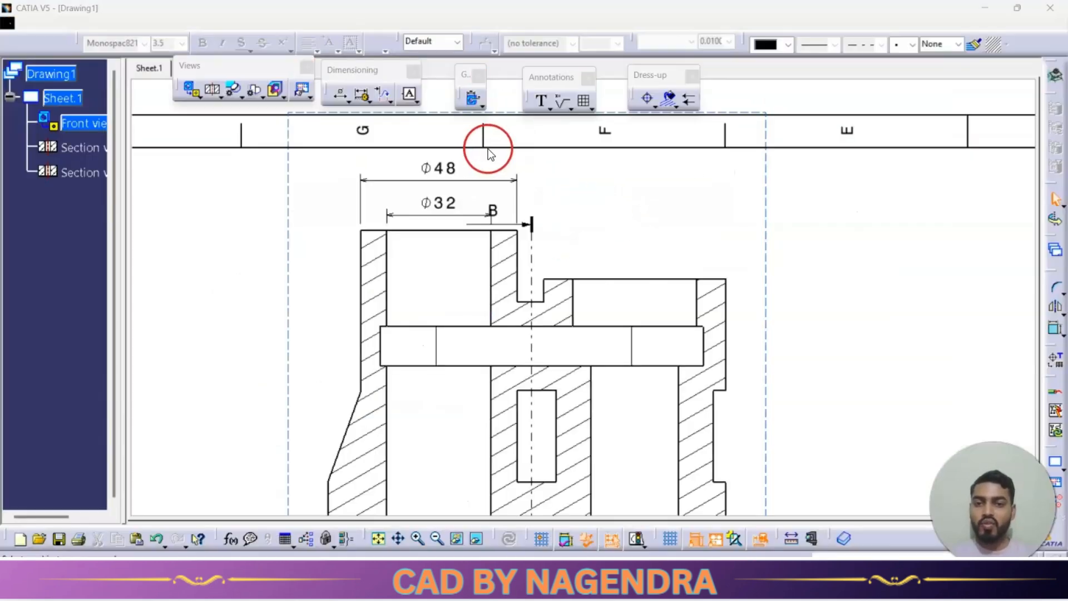
left_click(334, 95)
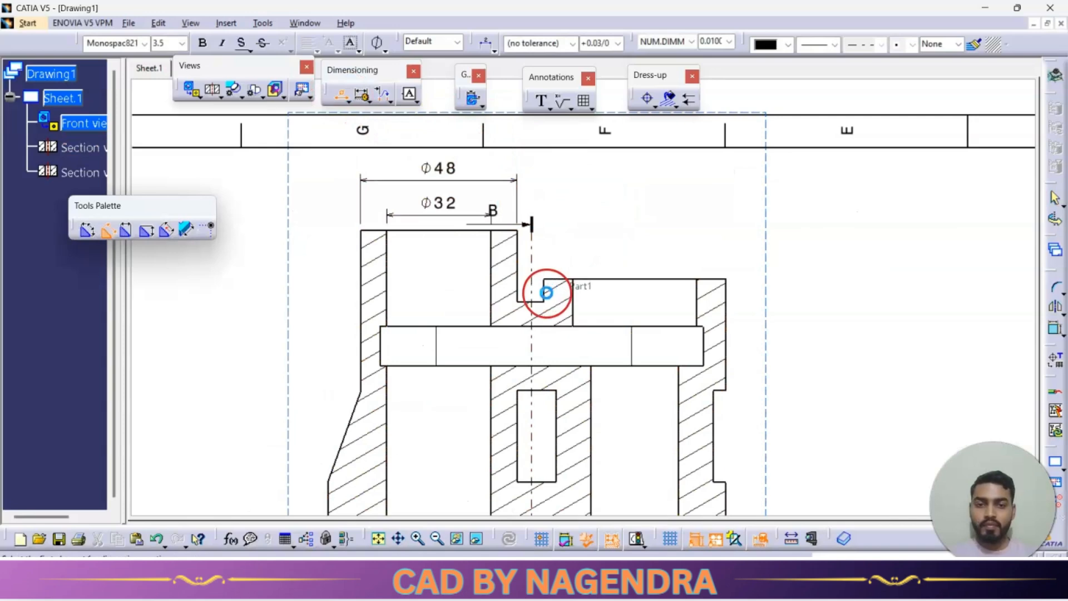
left_click(547, 294)
left_click(726, 309)
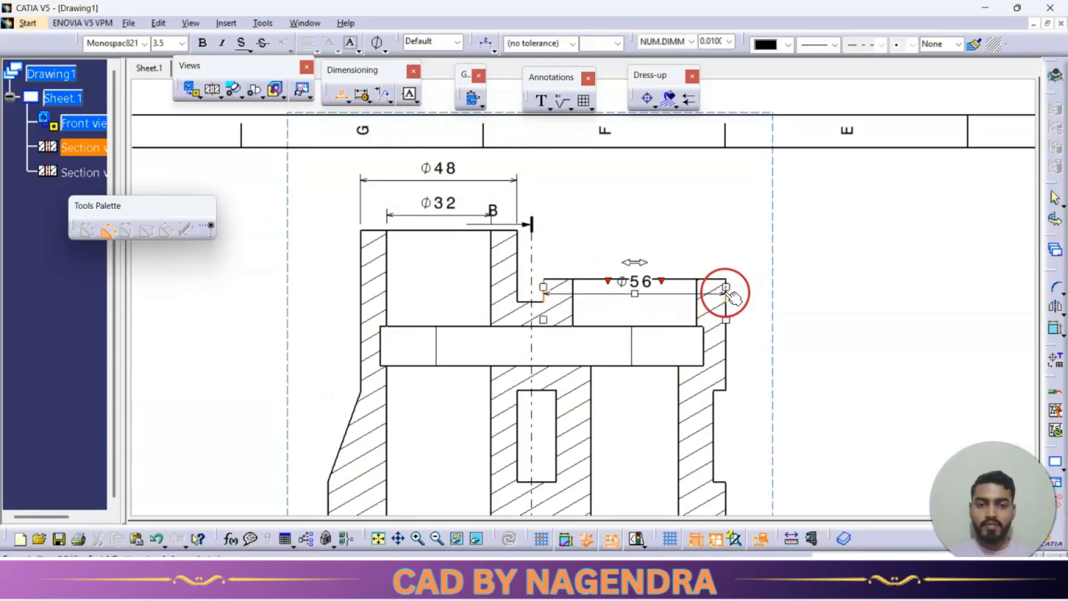
left_click(668, 193)
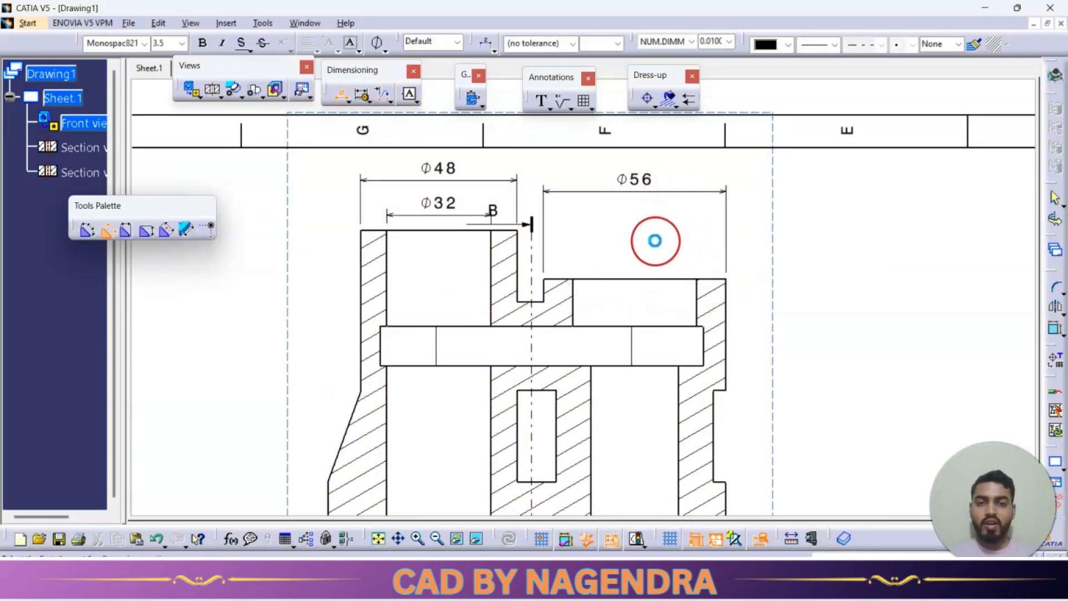
- Following the reference drawing, dimension the diameter of the shorter cylinder's upper bore, placed beneath its outer diameter dimension
key("alt+Tab")
key("alt+Tab")
left_click(572, 303)
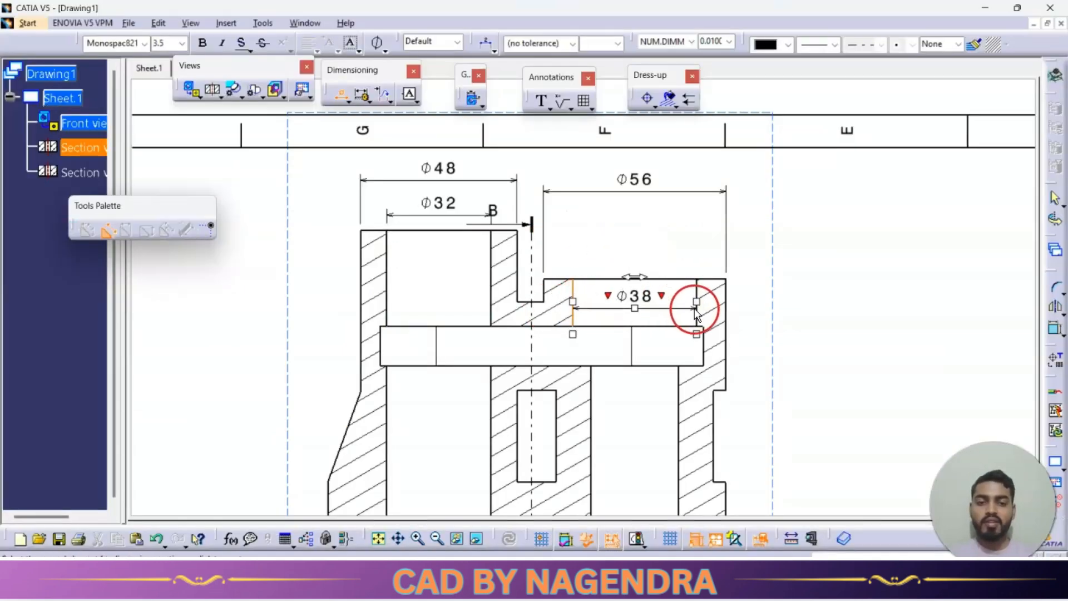
left_click(651, 232)
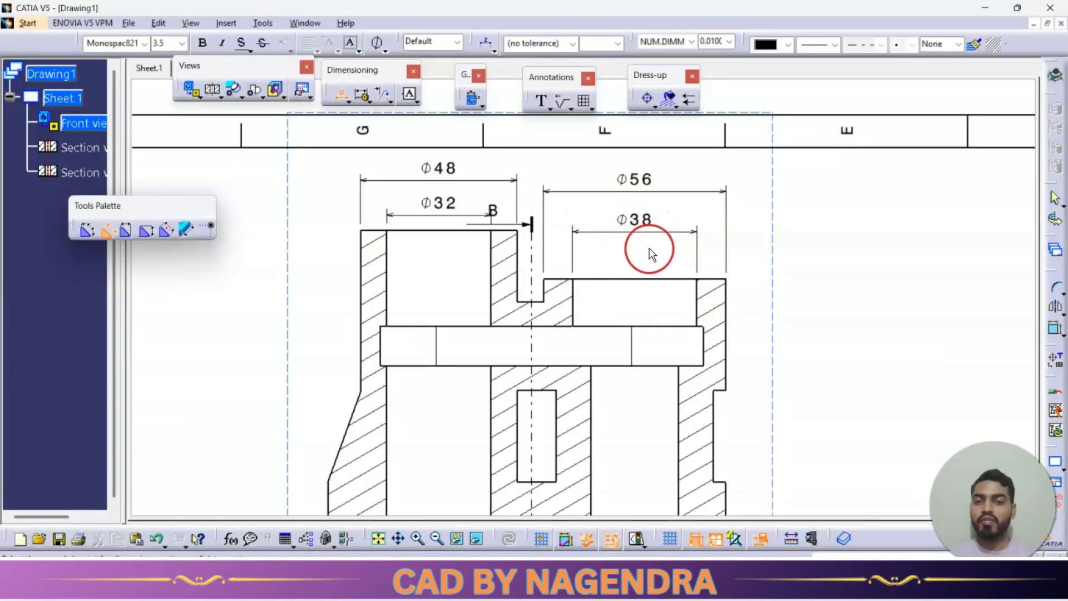
- Following the reference drawing, dimension the shorter cylinder's outer diameter beside the rectangular opening, keeping the dimension line inside the section
mouse_move(642, 353)
middle_mouse_down()
mouse_move(627, 312)
mouse_move(694, 182)
middle_mouse_up()
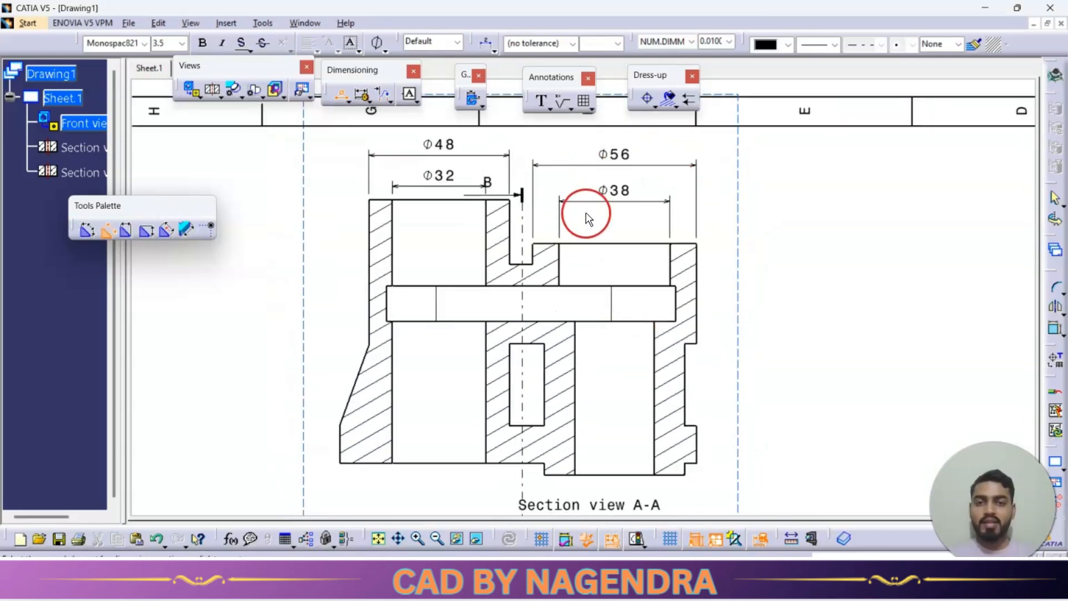
key("alt+Tab")
key("alt+Tab")
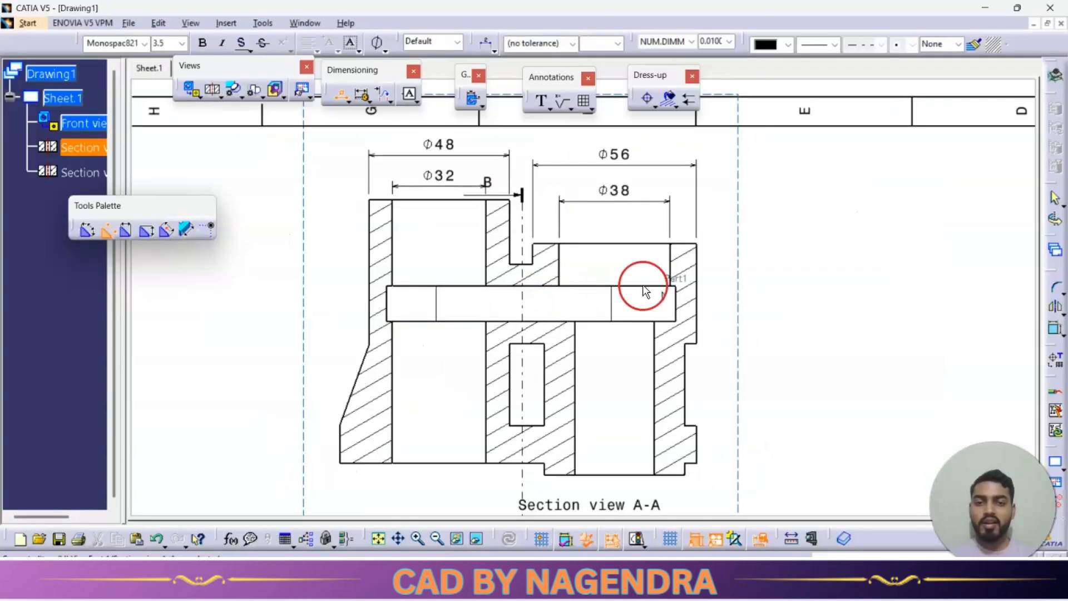
key("alt+Tab")
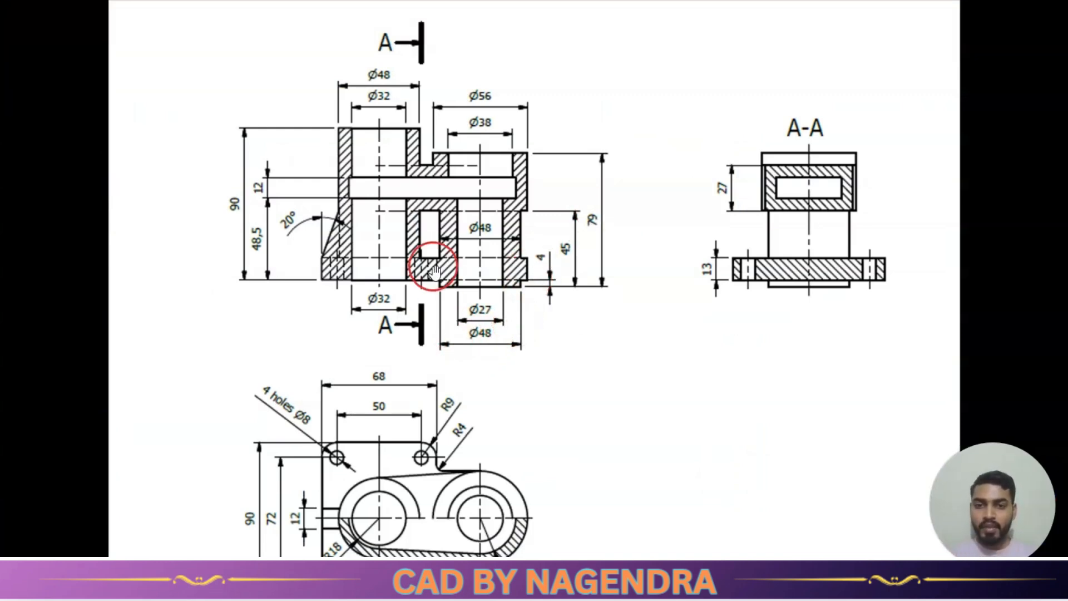
key("alt+Tab")
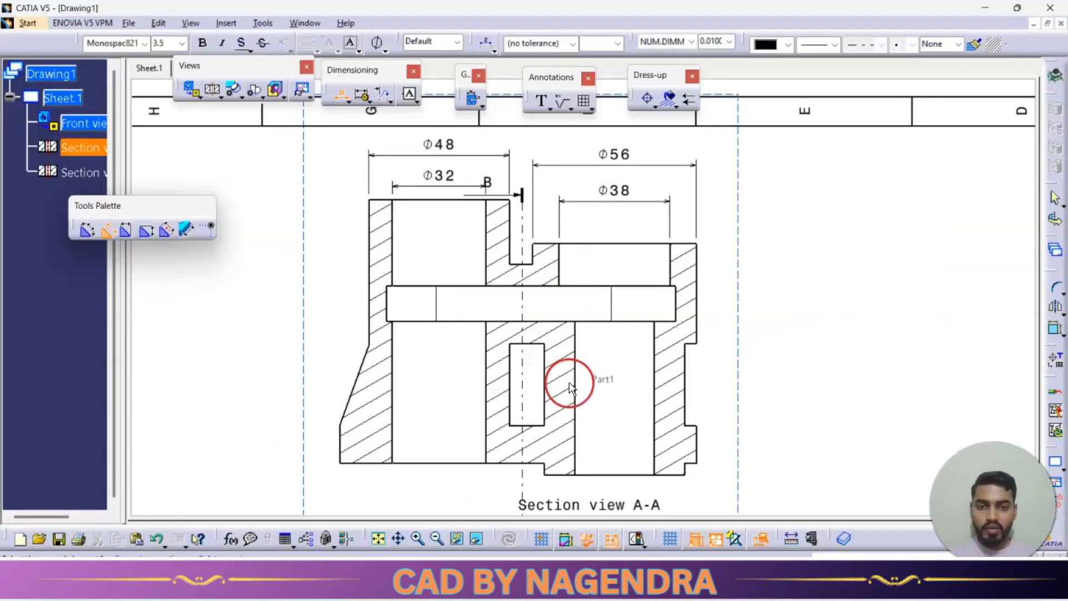
middle_click_drag(641, 370, 638, 305)
key("alt+Tab")
key("alt+Tab")
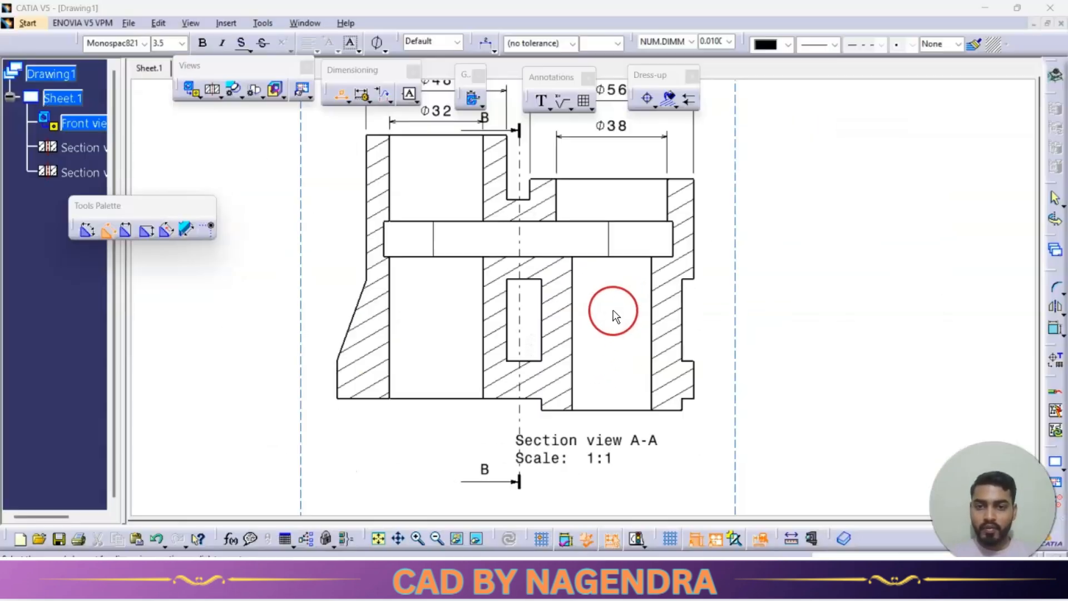
left_click(541, 325)
left_click(680, 328)
left_click(626, 323)
- Following the reference drawing, dimension the diameter of the shorter cylinder's lower bore, with the dimension inside the bore near its bottom end
key("alt+Tab")
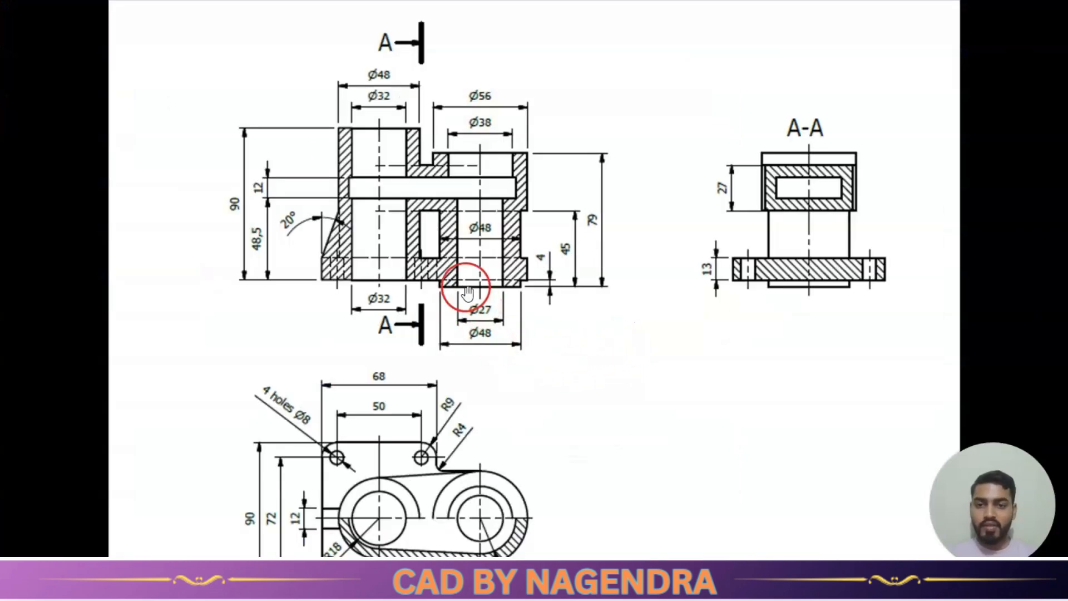
key("alt+Tab")
left_click(574, 390)
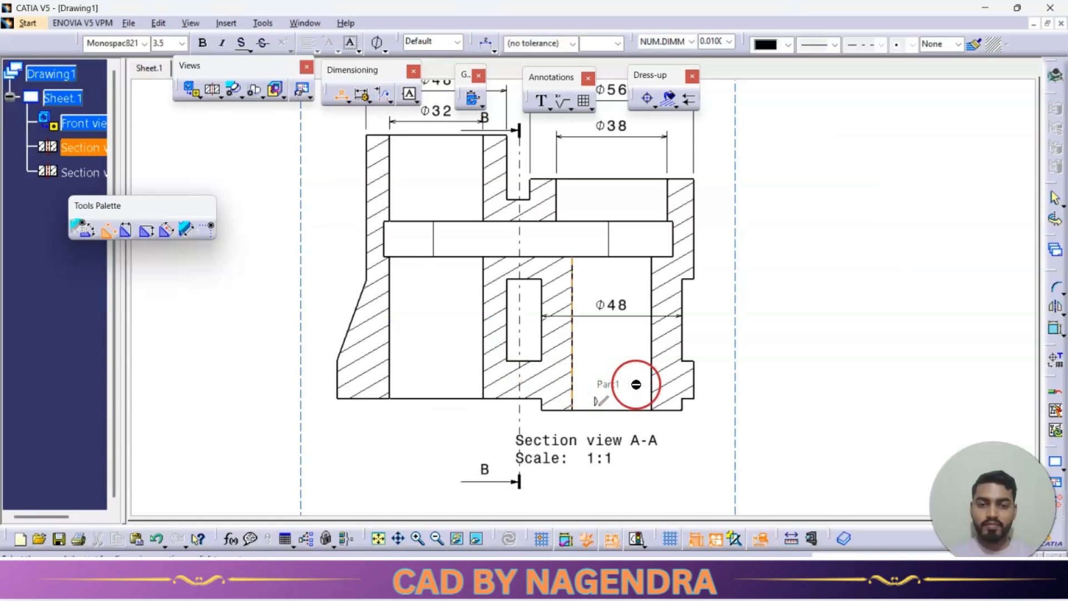
left_click(651, 378)
left_click(624, 391)
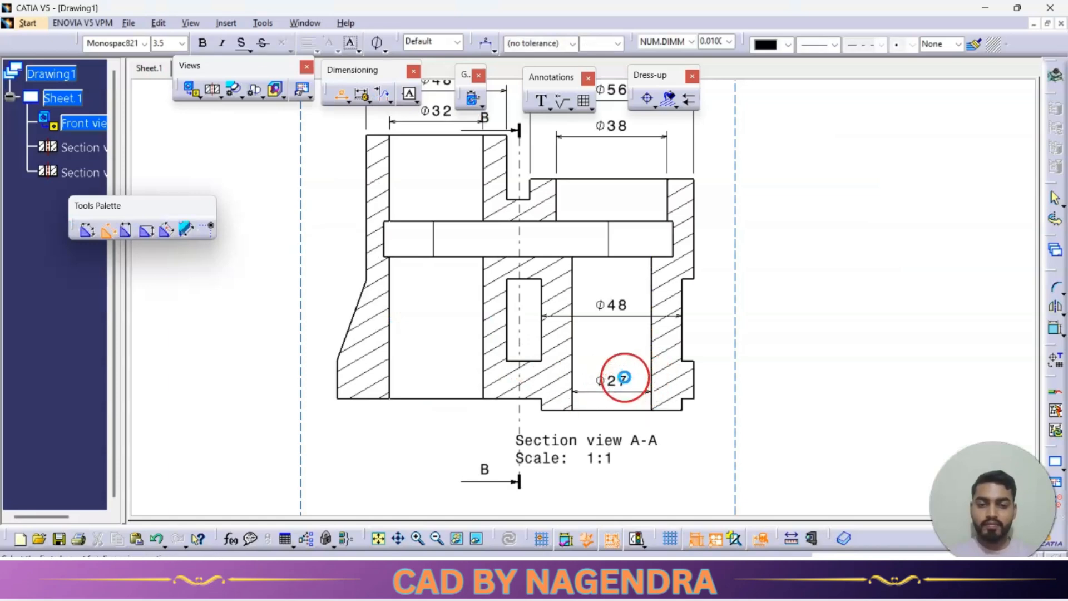
- Dimension the outer diameter of the shorter cylinder's bottom step below section view A-A, and move the view's label beneath that dimension
middle_click_drag(614, 377, 615, 238)
key("alt+Tab")
key("alt+Tab")
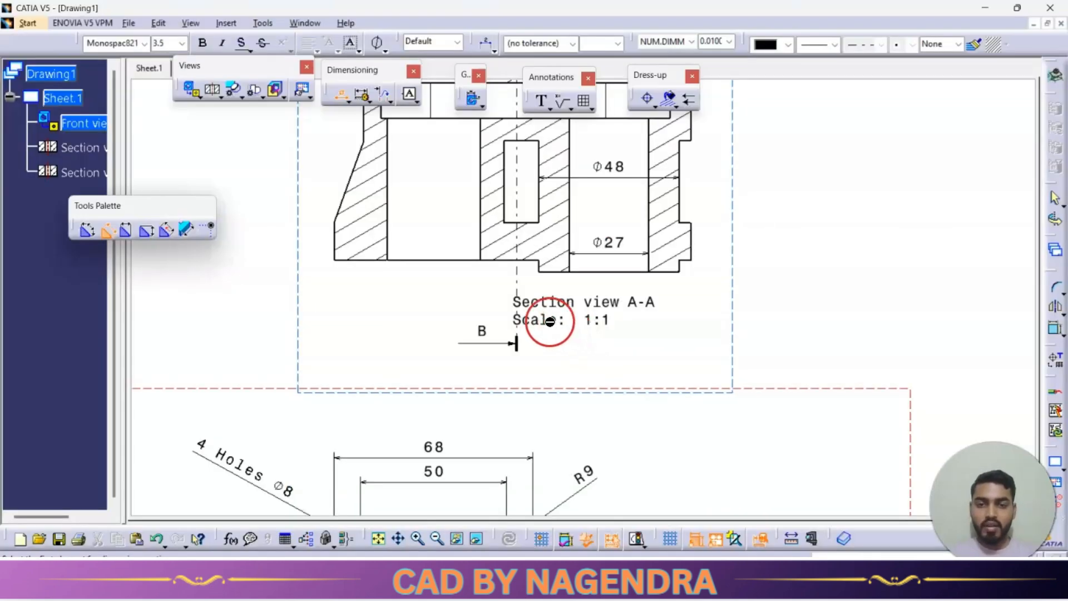
left_click(676, 273)
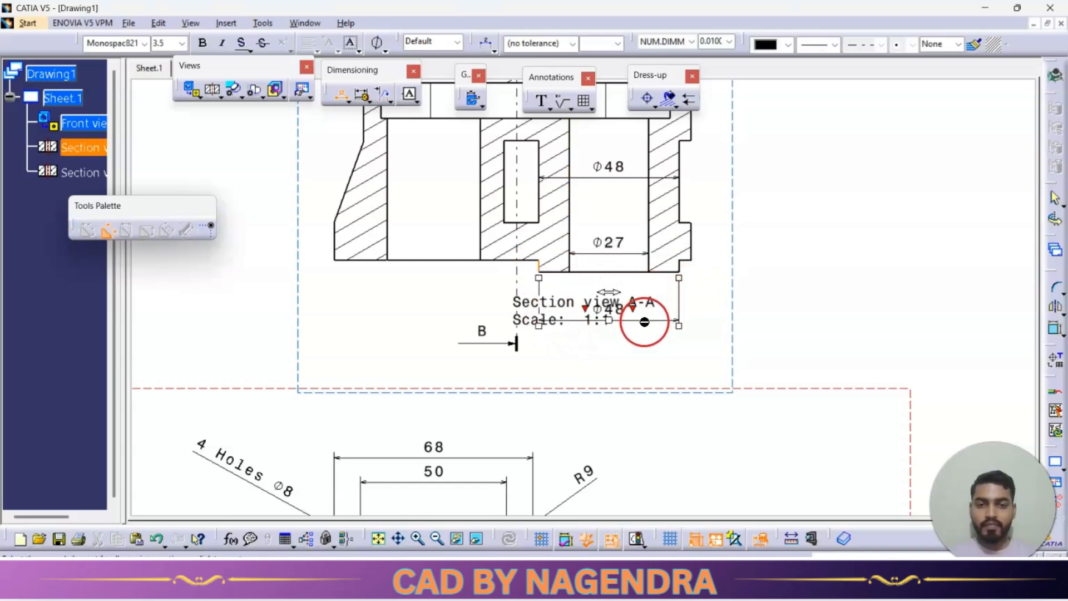
left_click(644, 317)
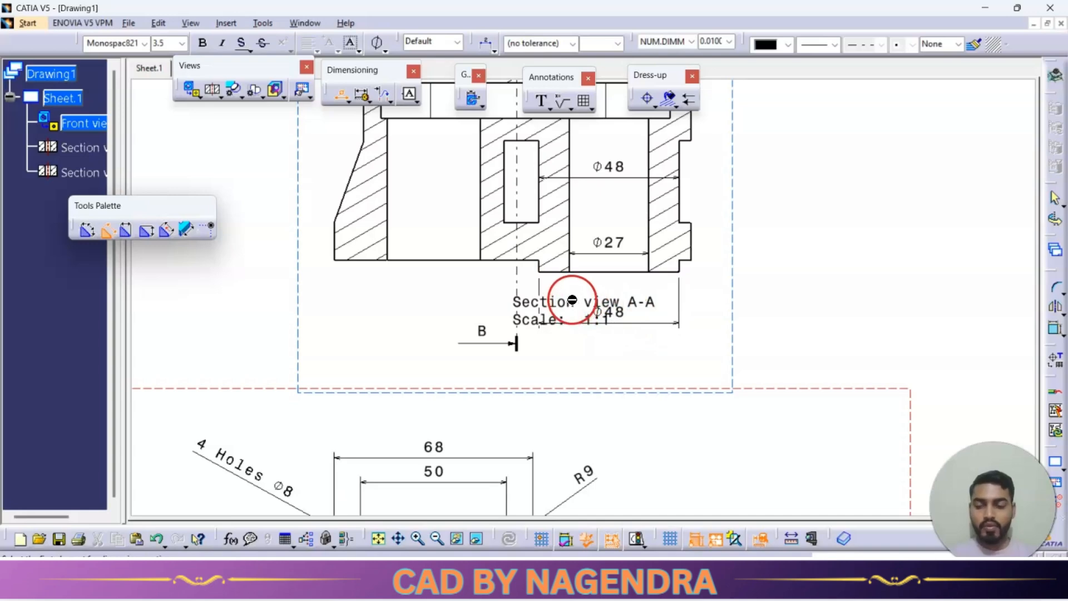
left_click_drag(570, 299, 600, 346)
left_click(801, 333)
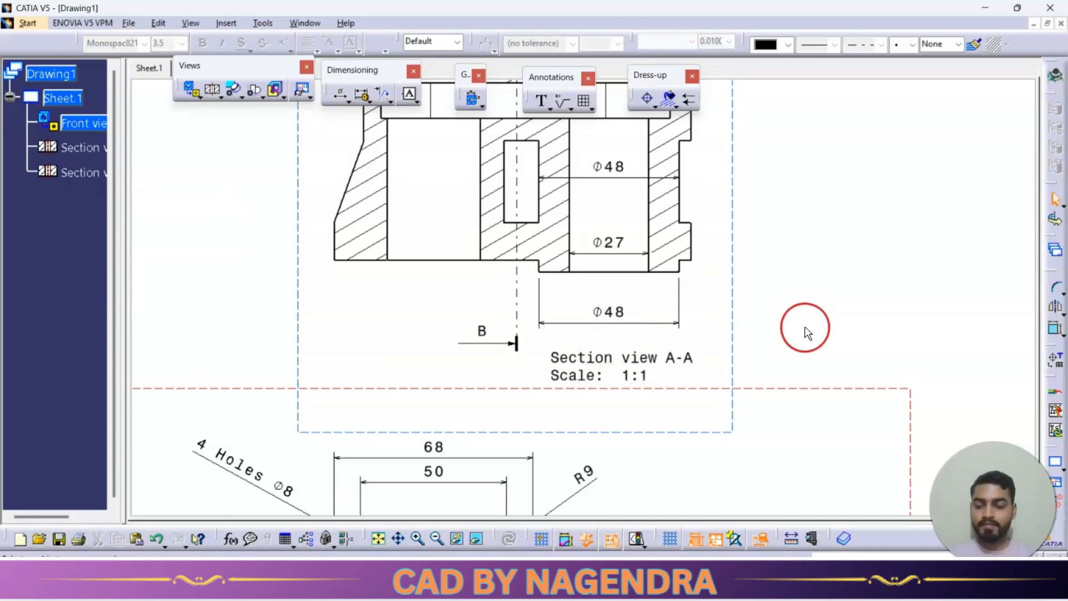
- Following the reference drawing, add a vertical dimension for the taller cylinder's overall height, placed left of section view A-A
key("alt+Tab")
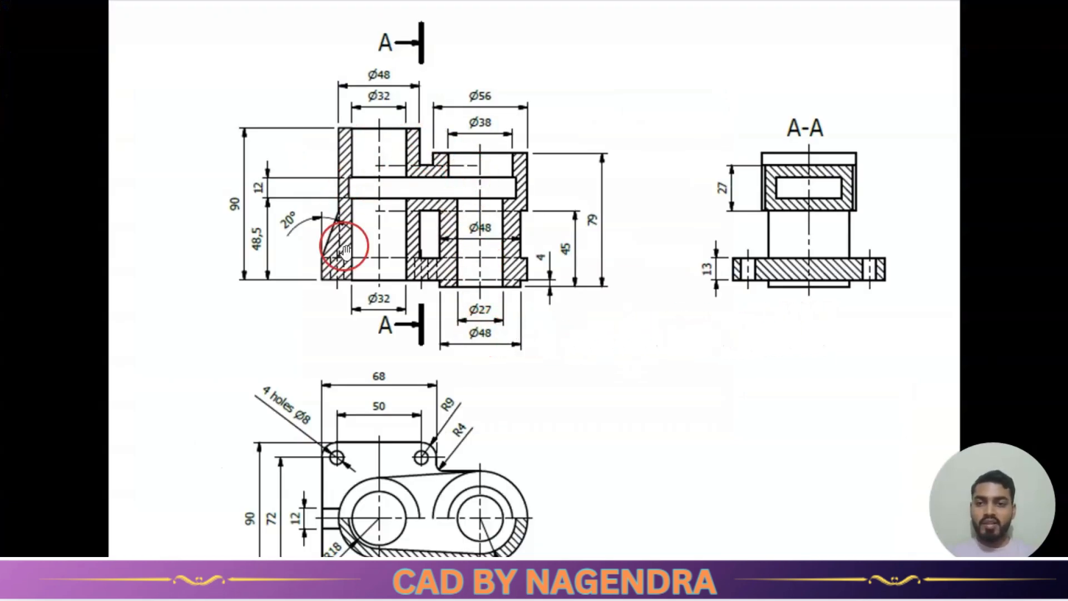
key("alt+Tab")
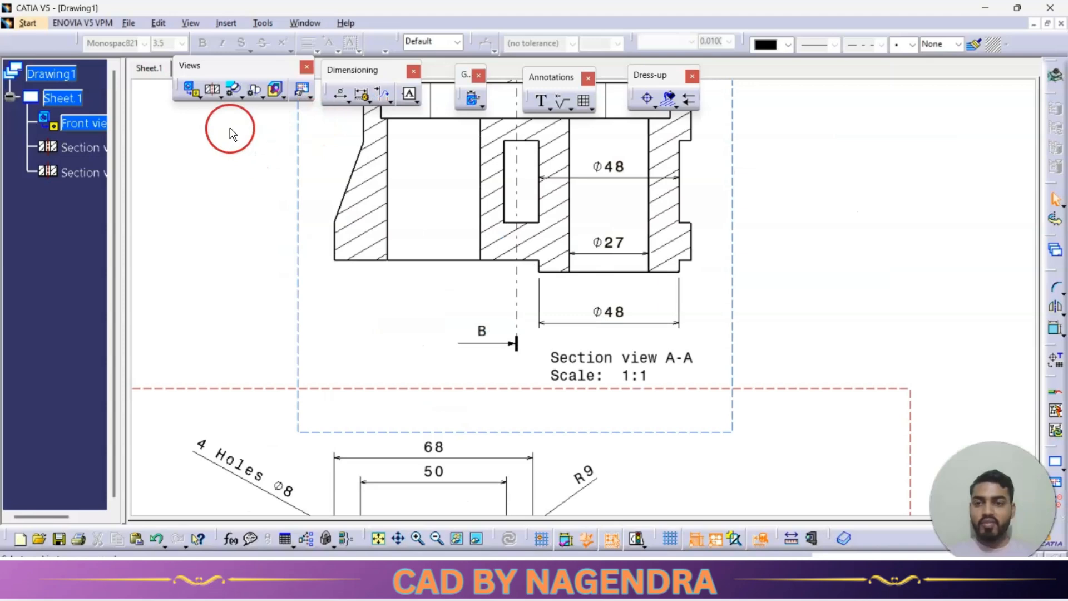
left_click(346, 102)
left_click(367, 117)
left_click(148, 234)
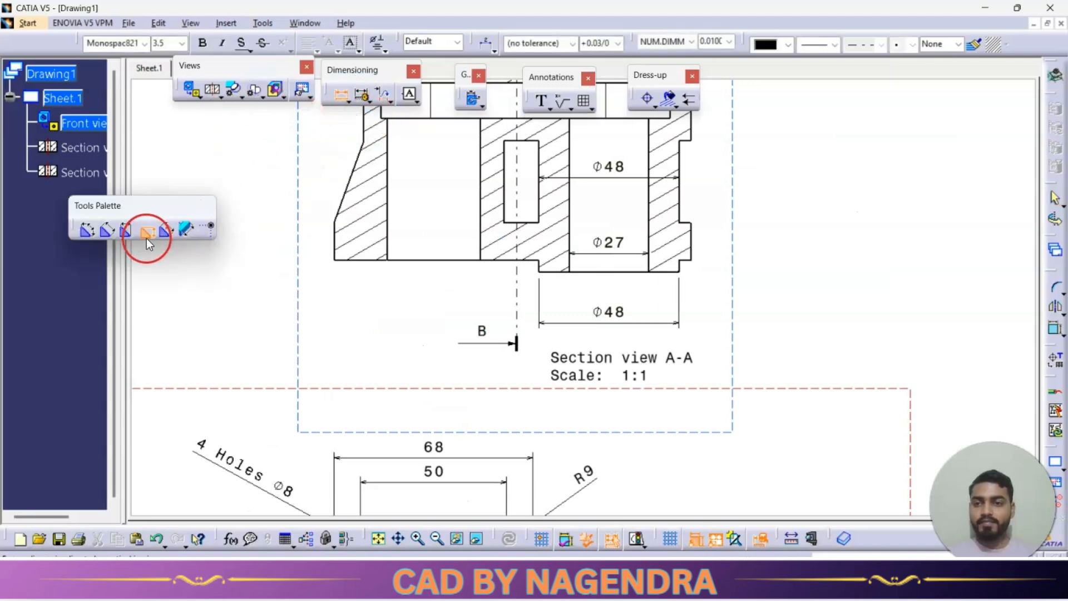
key("alt+Tab")
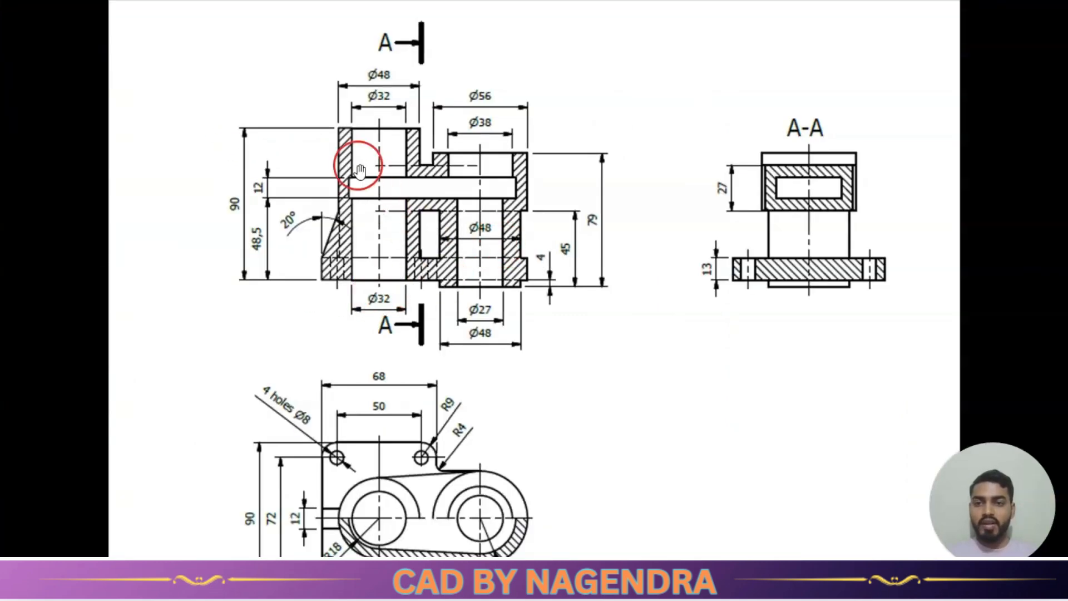
key("alt+Tab")
middle_click_drag(460, 268, 532, 347)
middle_click_drag(503, 290, 557, 344)
left_click(572, 157)
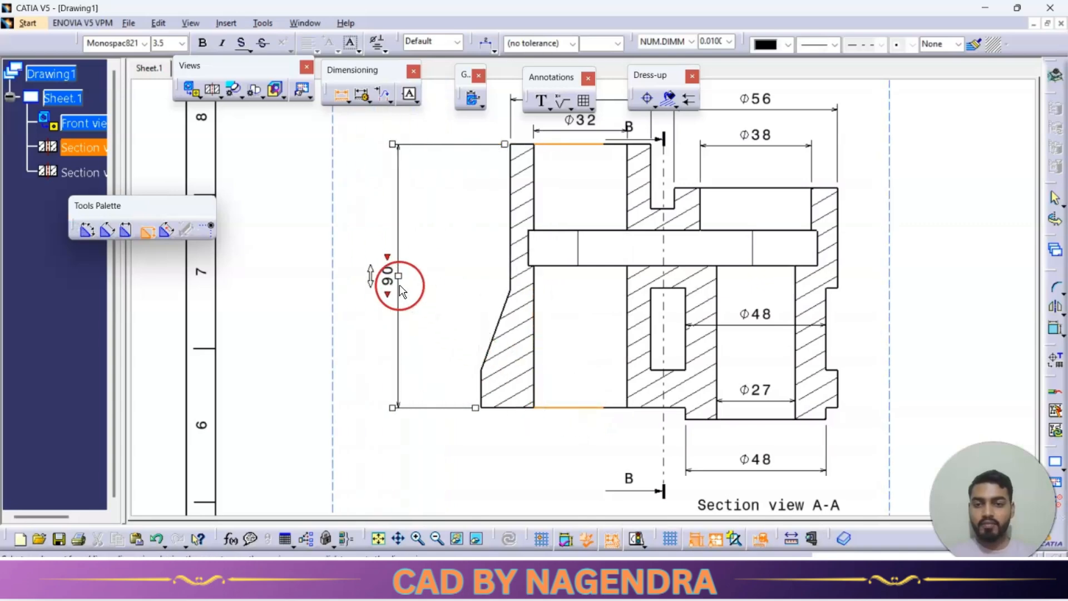
left_click(399, 288)
- Following the reference drawing, dimension the height of the horizontal slot in section view A-A, placed between the part and the overall height dimension
key("alt+Tab")
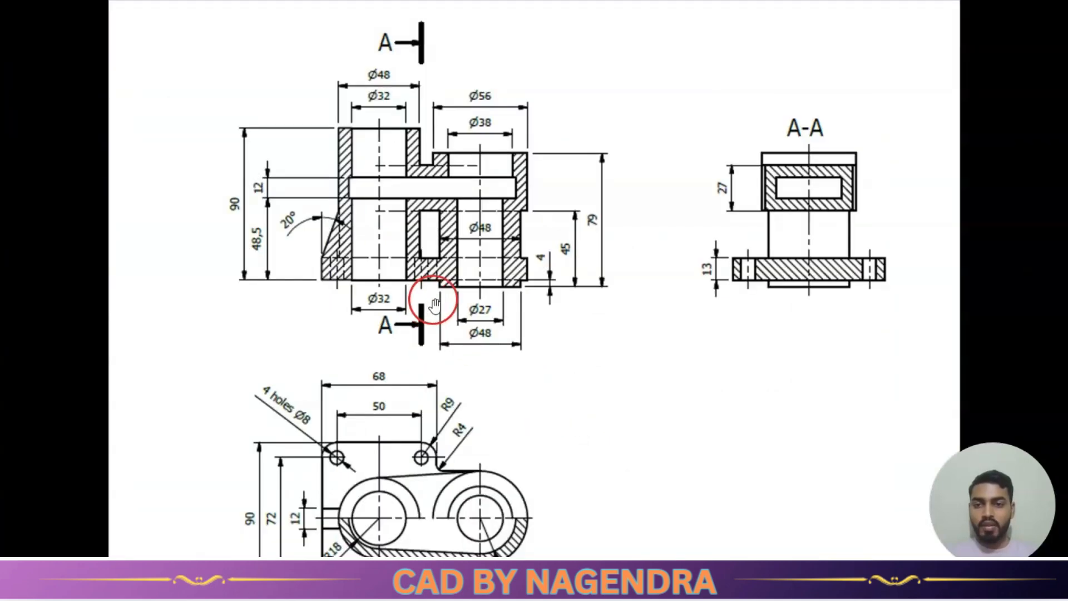
key("alt+Tab")
left_click(534, 240)
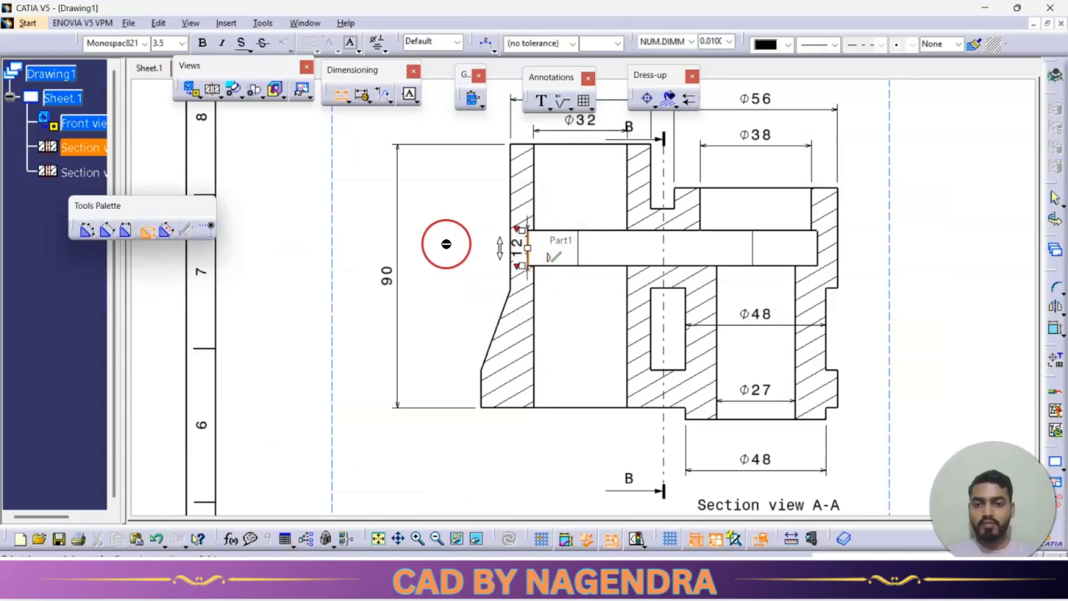
left_click(446, 245)
left_click(470, 324)
- Following the reference drawing, dimension the distance from the slot's lower edge to the base, in line with the slot height dimension
key("alt+Tab")
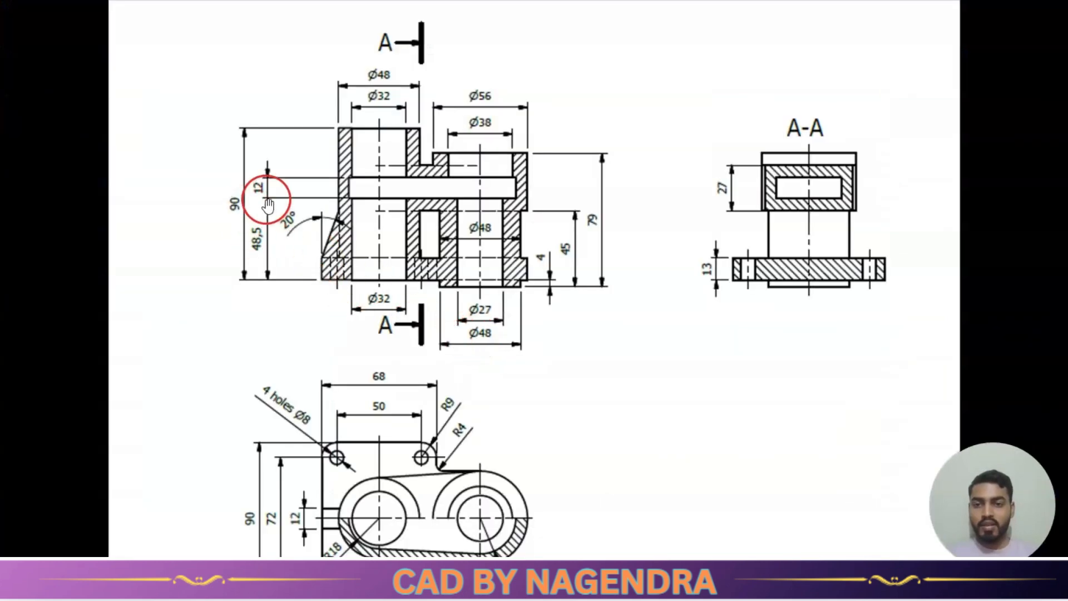
key("alt+Tab")
left_click(548, 265)
left_click(567, 406)
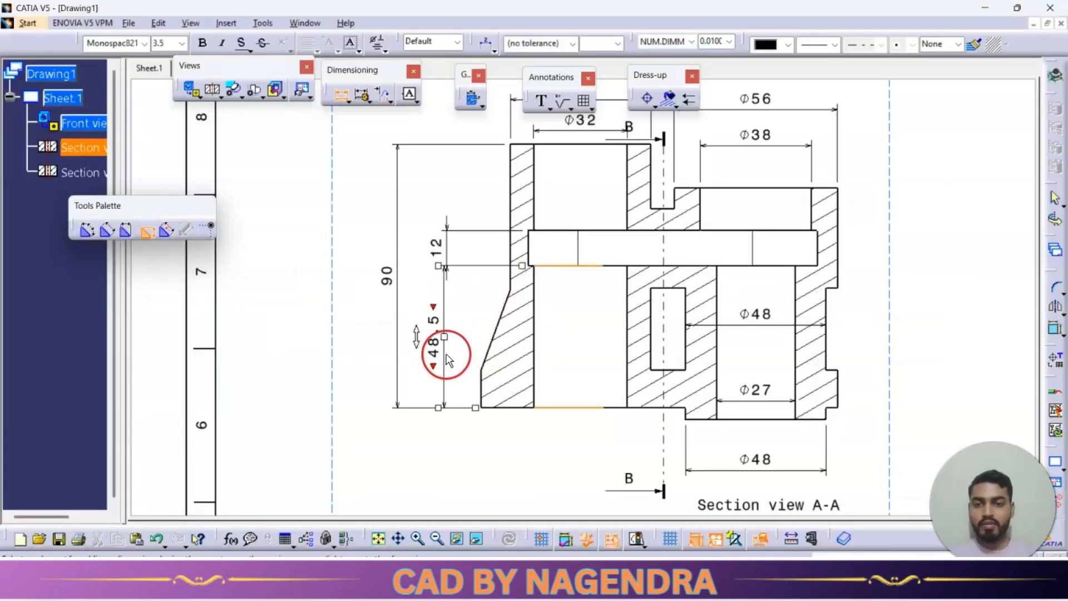
left_click(445, 357)
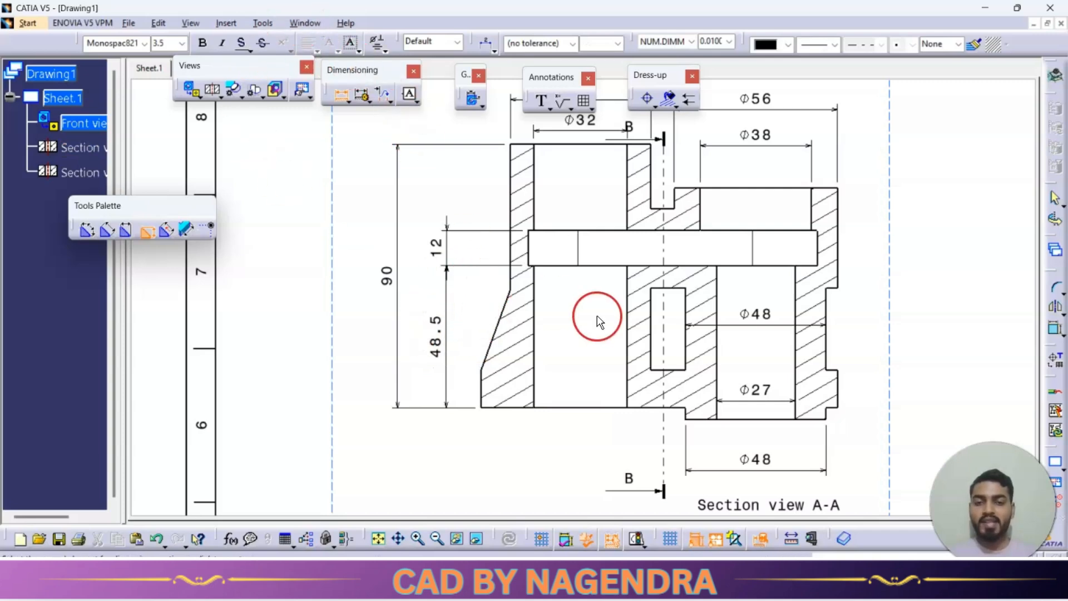
key("alt+Tab")
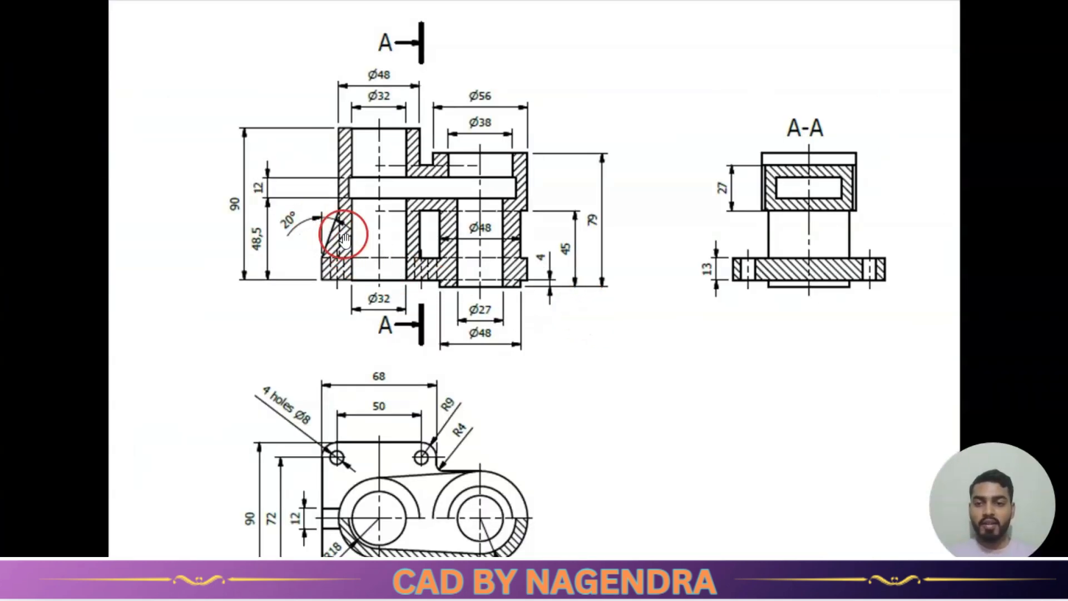
key("alt+Tab")
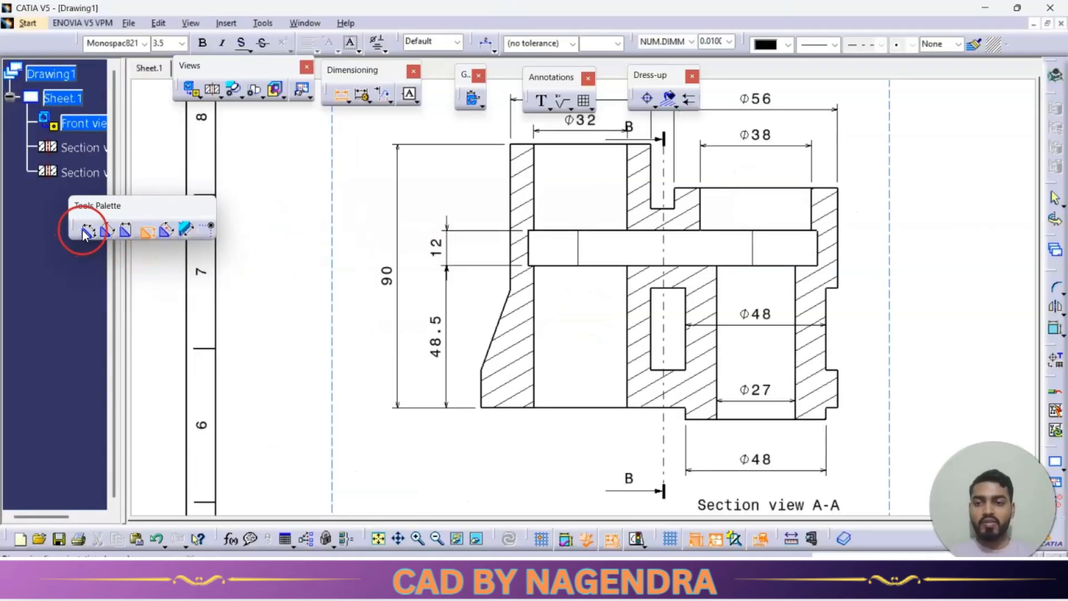
left_click(483, 396)
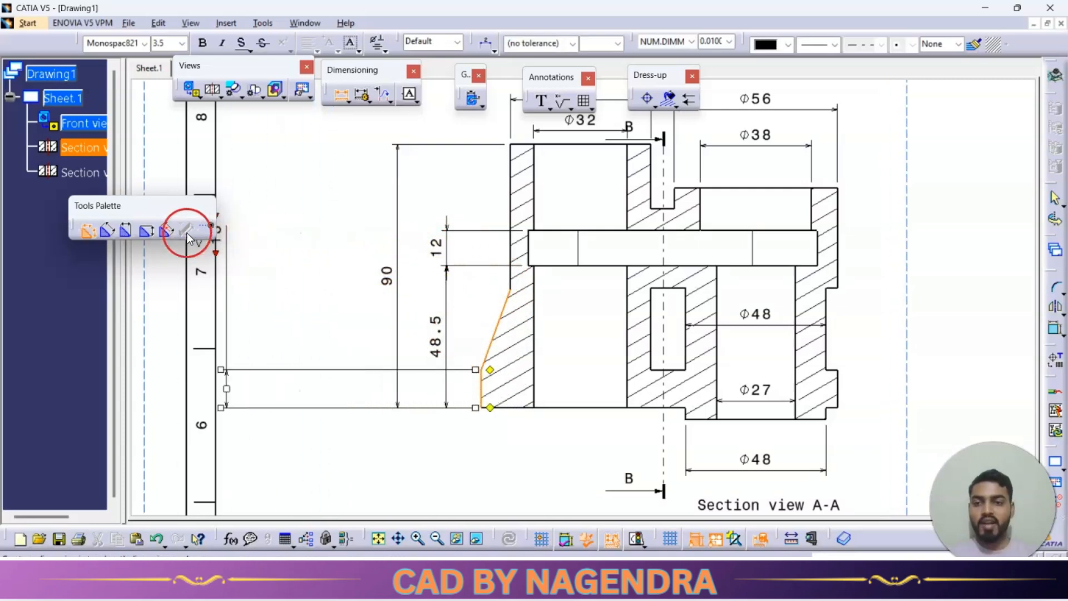
key("Escape")
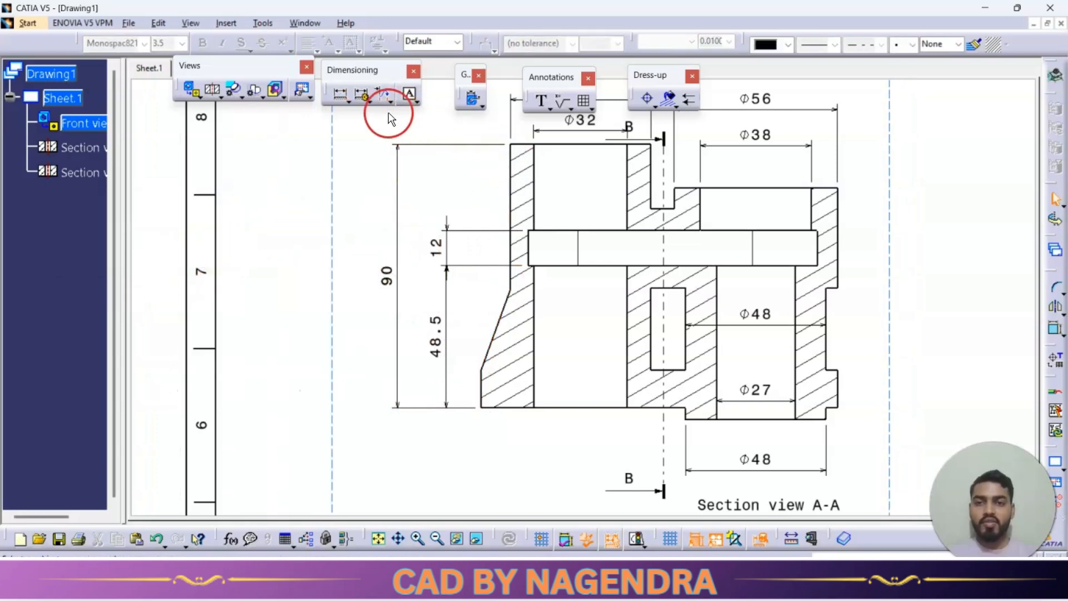
- Create an angle dimension between the base's vertical outer edge and the adjoining sloped edge in section view A-A
left_click(350, 100)
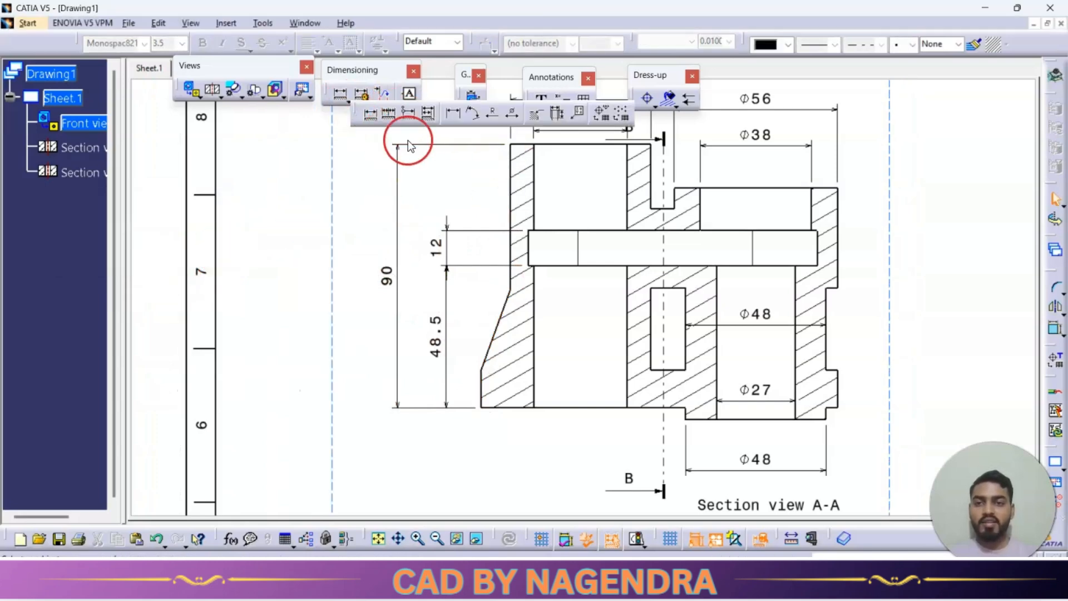
left_click(478, 113)
left_click(480, 387)
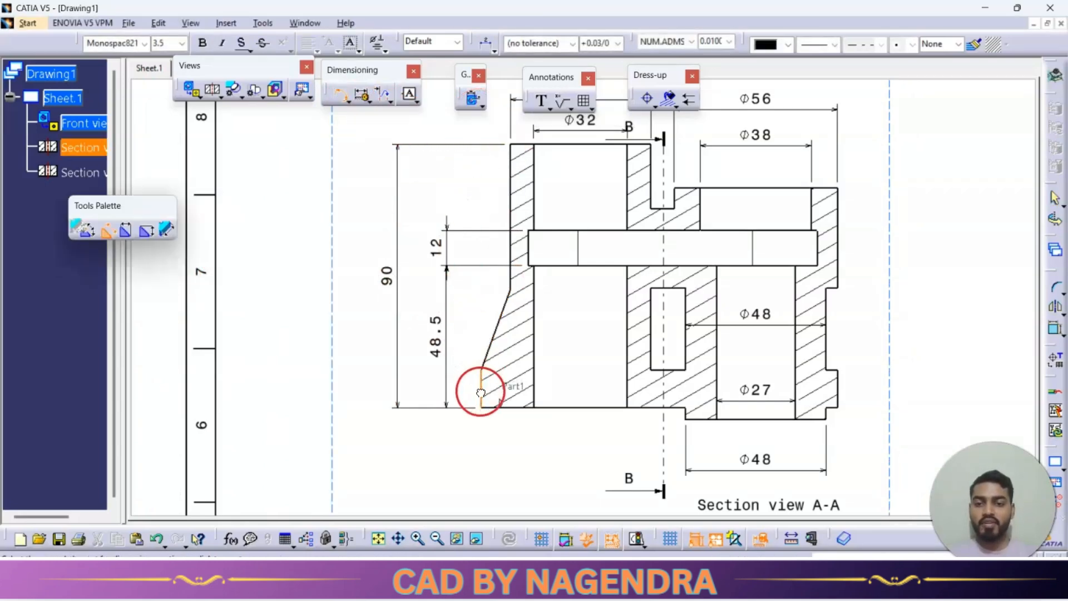
left_click(497, 345)
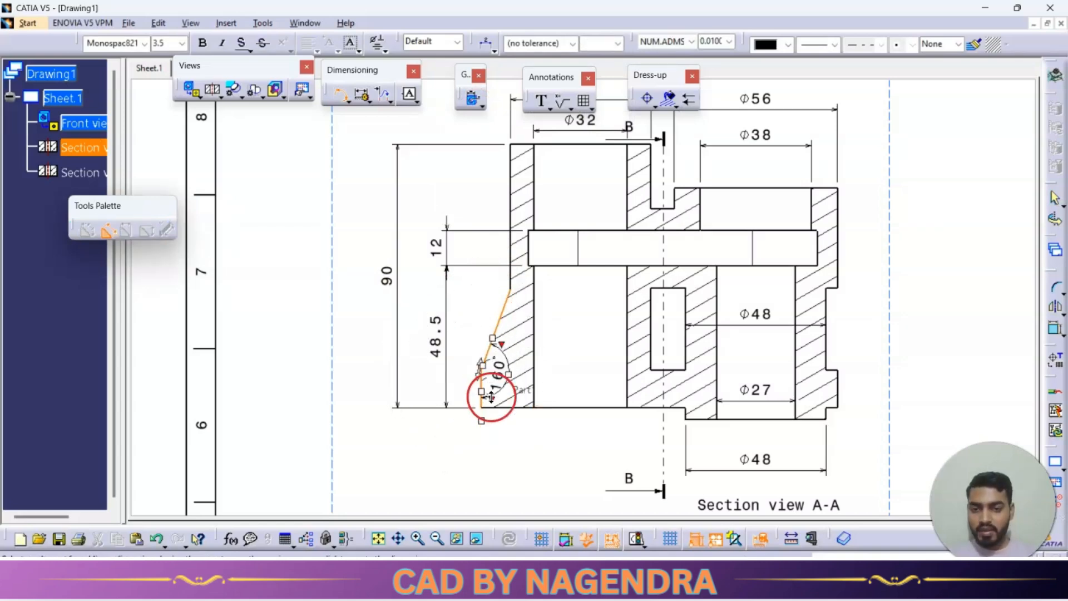
middle_click_drag(490, 397, 499, 346, "ctrl")
middle_click_drag(458, 392, 674, 238)
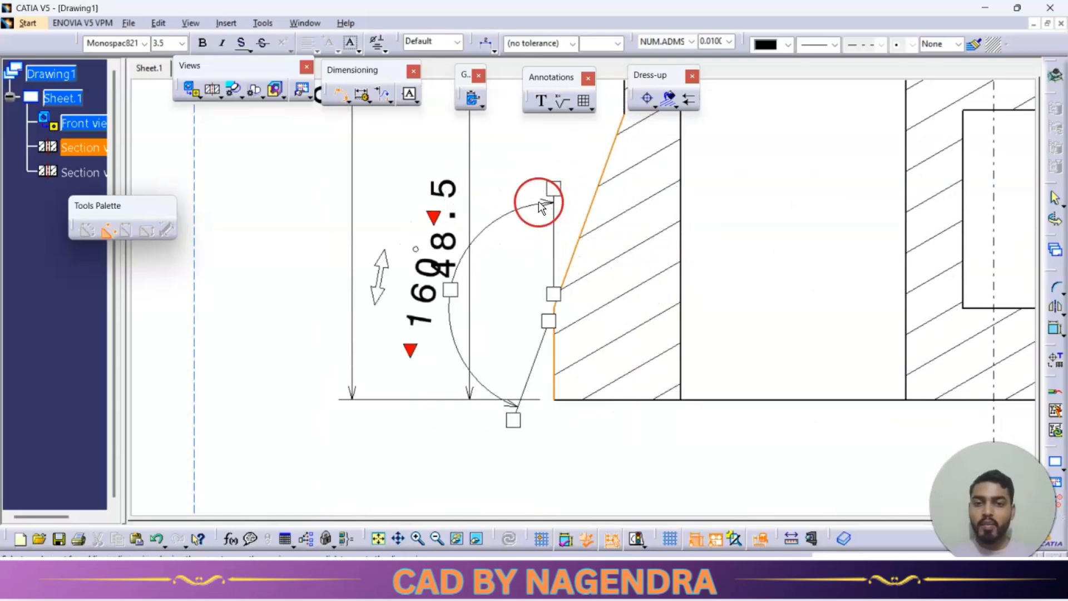
- Try angle sectors 1, 2 and 3 for the sloped edge's angle dimension
right_click(530, 258)
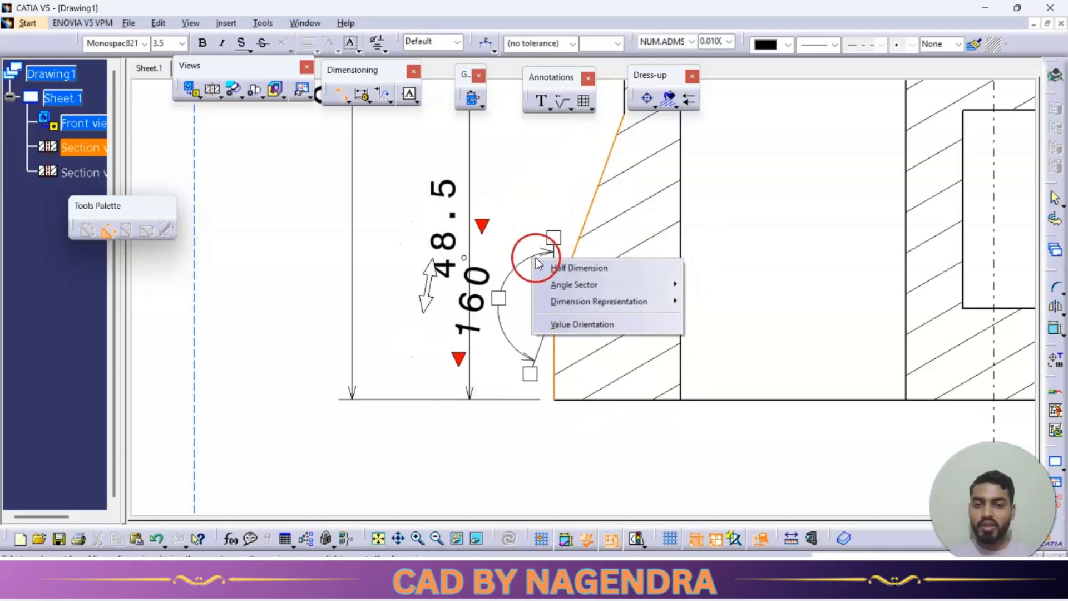
mouse_move(592, 288)
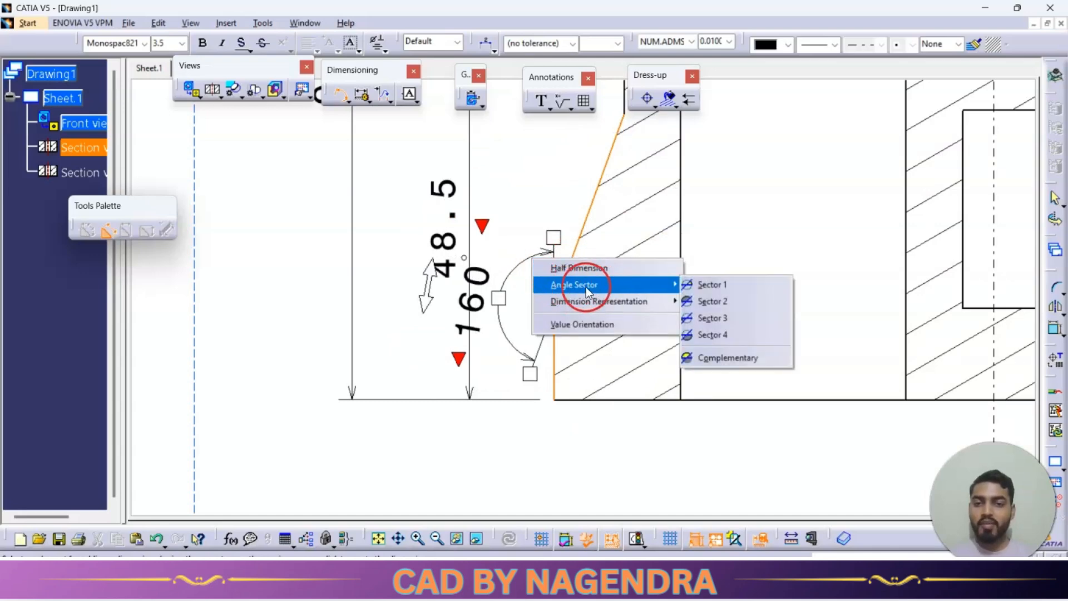
left_click(710, 284)
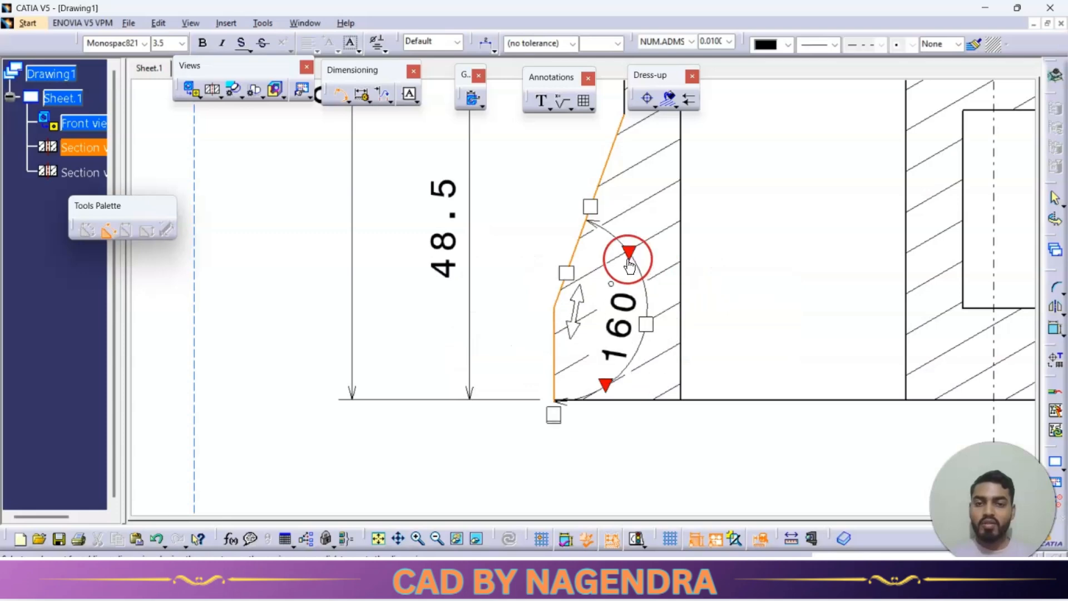
right_click(665, 269)
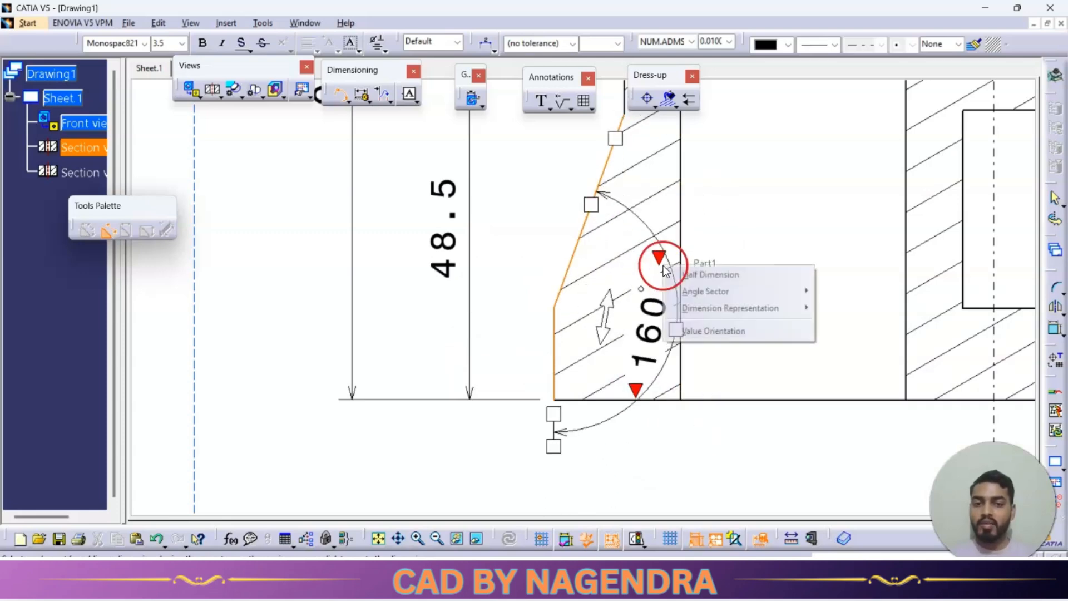
mouse_move(762, 291)
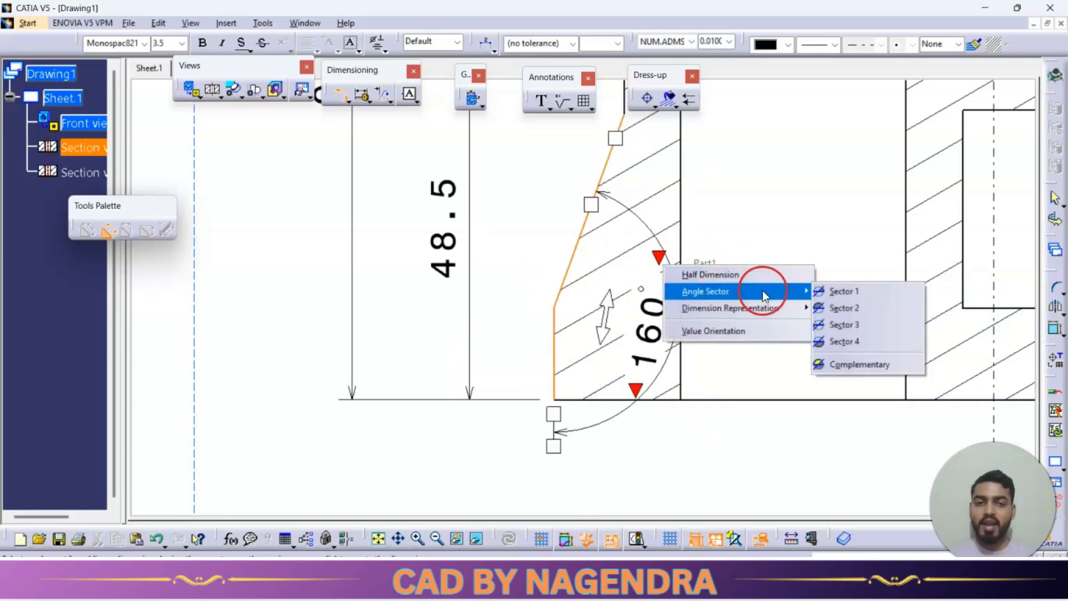
left_click(854, 308)
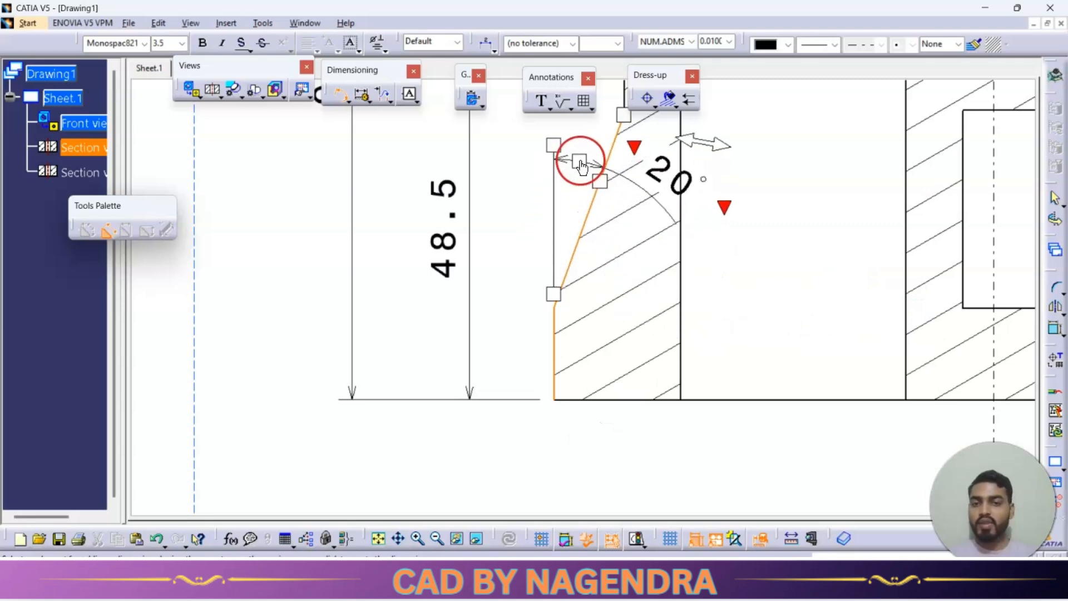
right_click(581, 196)
mouse_move(665, 224)
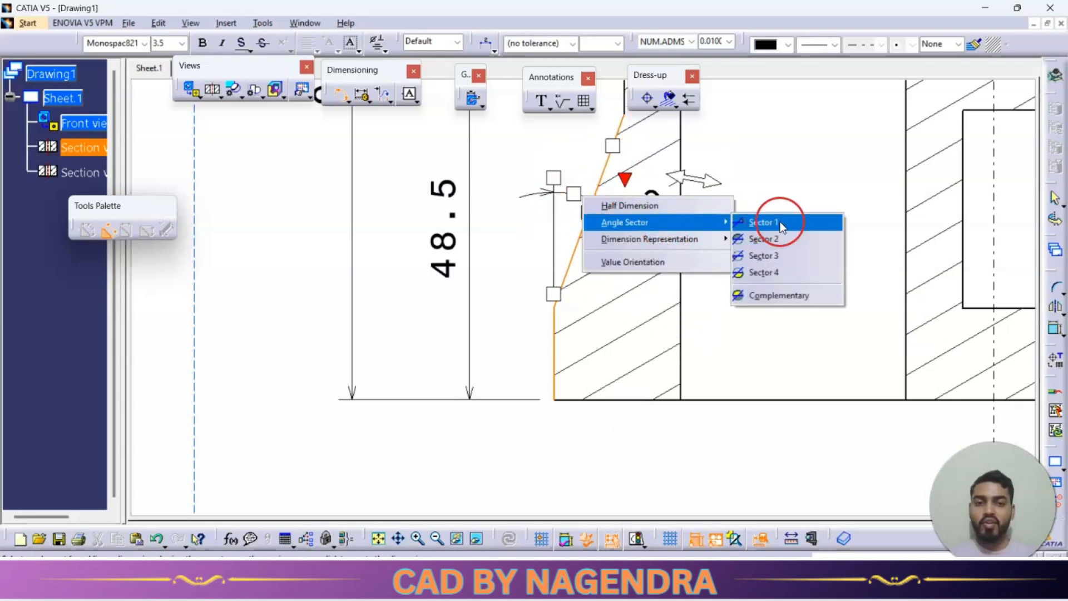
left_click(765, 256)
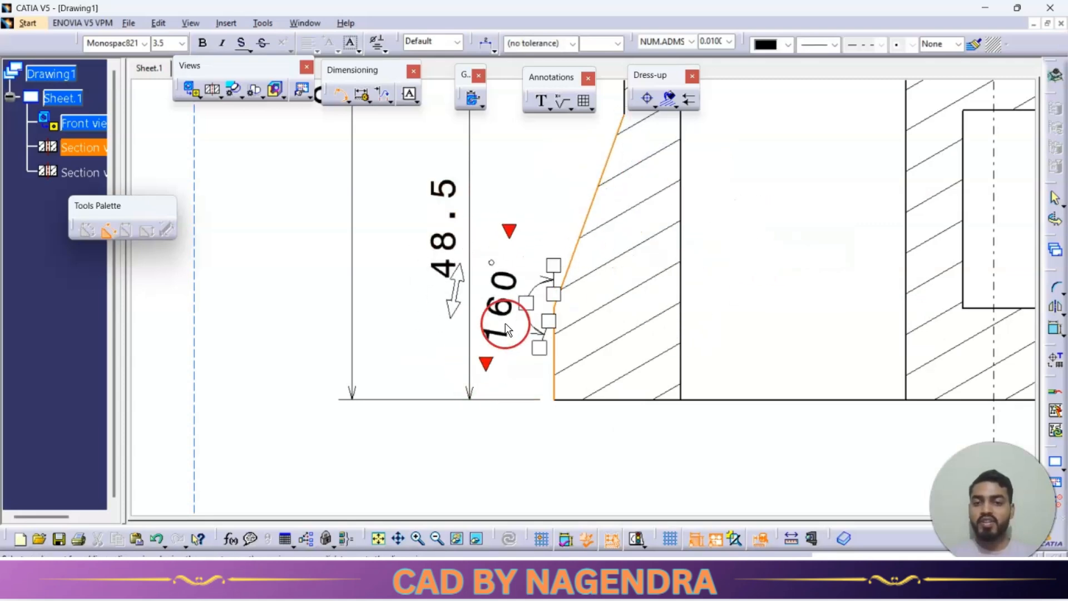
- Set the sloped edge's angle dimension to Sector 2 and place it beside the slope, with the value outside the part
right_click(735, 256)
mouse_move(809, 284)
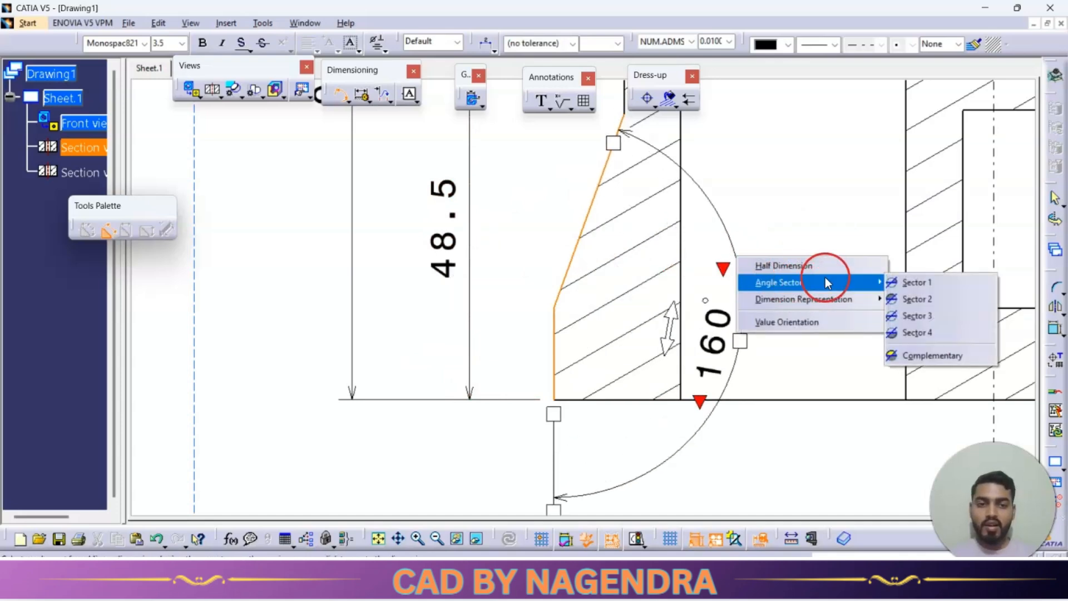
left_click(912, 301)
middle_click_drag(643, 272, 680, 392)
left_click(566, 280)
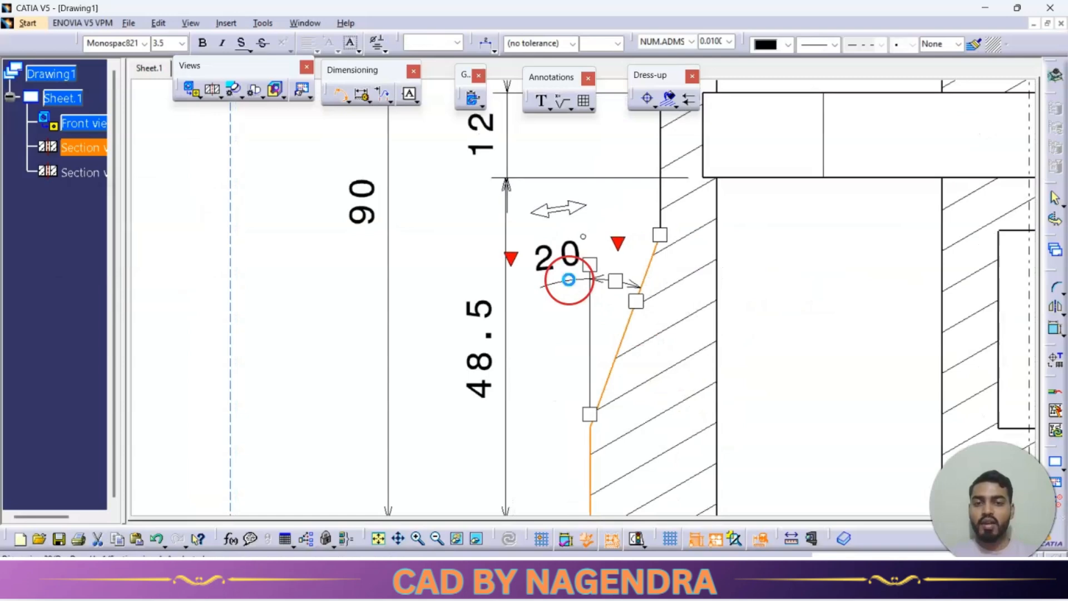
- Move the slope angle's value above its arc, between the vertical extension line and the sloped edge
left_click(848, 312)
left_click(569, 249)
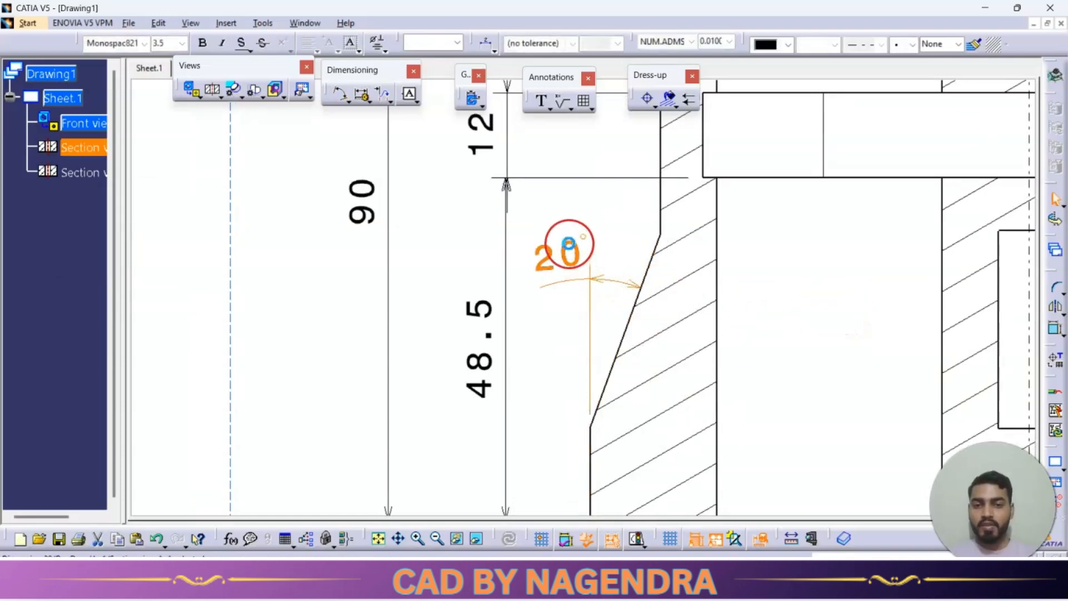
left_click_drag(569, 213, 612, 209)
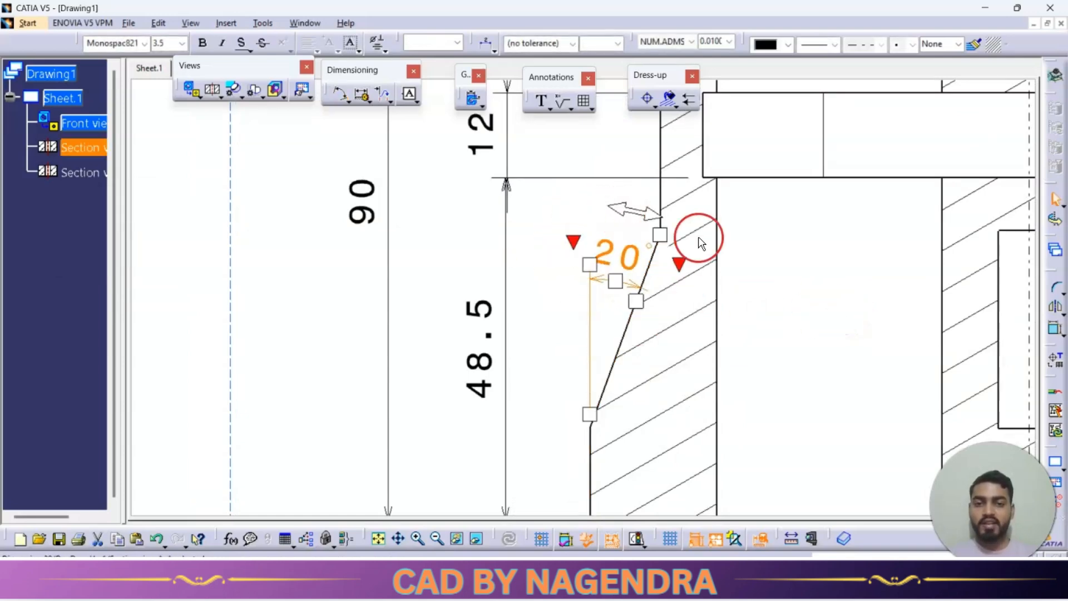
left_click(788, 285)
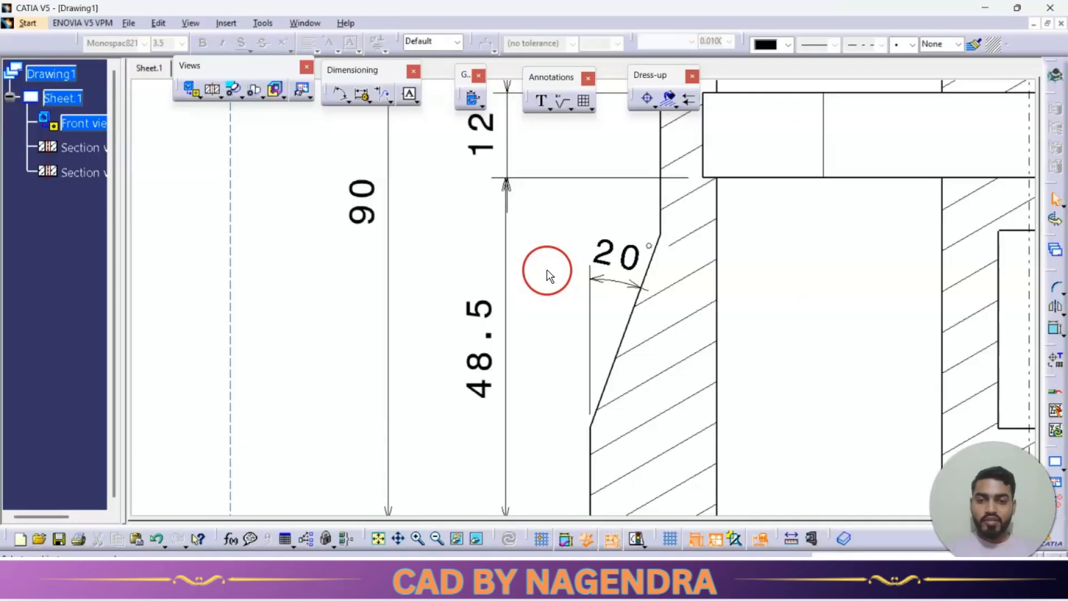
- Dimension the diameter of the taller cylinder's lower bore, placed below its base in section view A-A
mouse_move(549, 274)
middle_mouse_down()
mouse_move(376, 167)
mouse_move(386, 210)
middle_mouse_up()
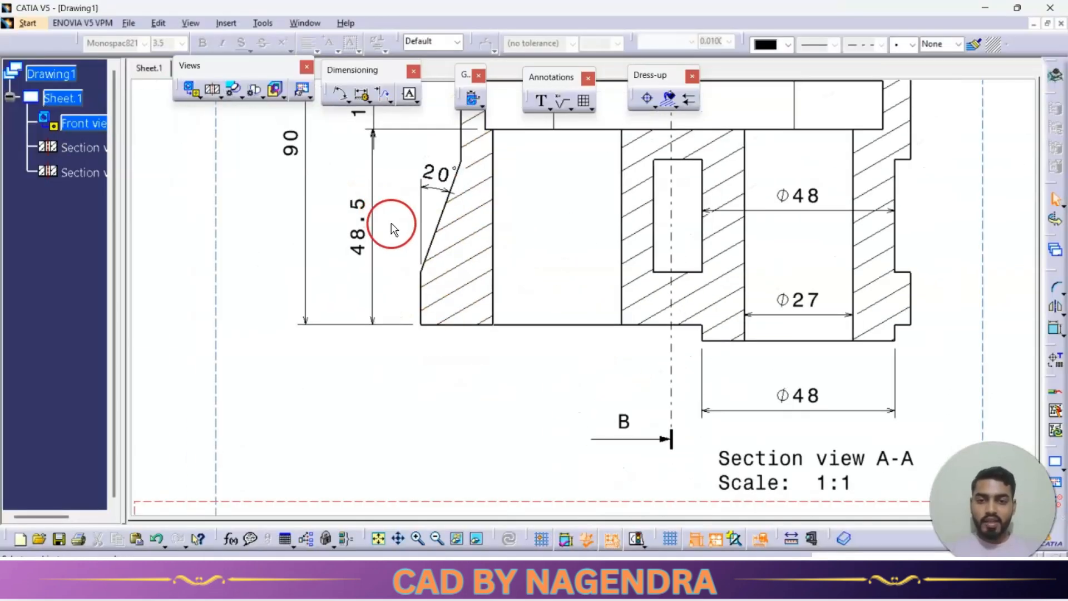
left_click(345, 100)
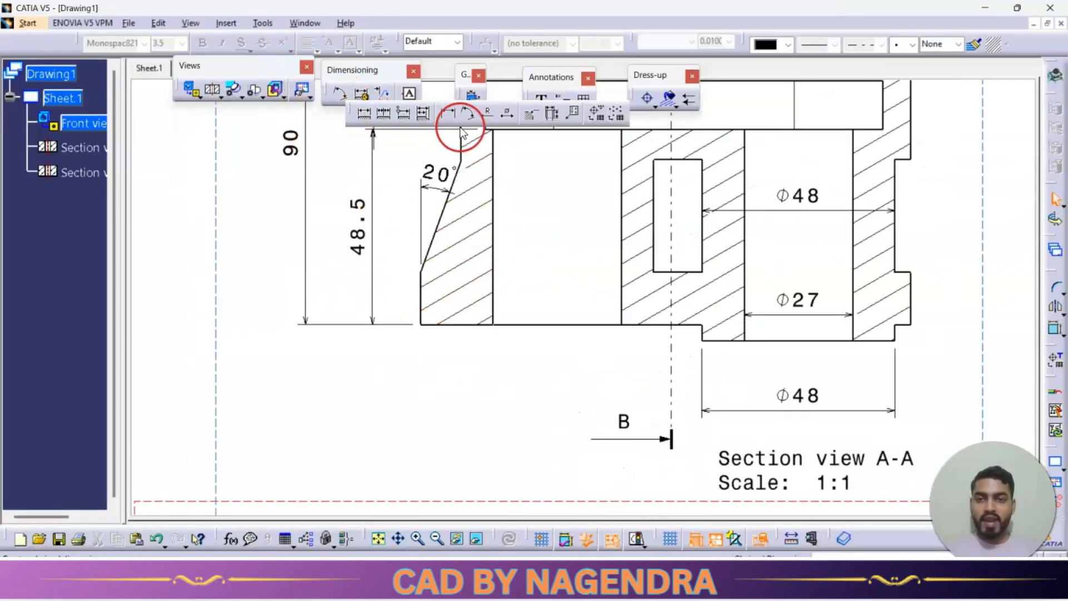
left_click(498, 112)
left_click(493, 275)
left_click(620, 289)
left_click(558, 377)
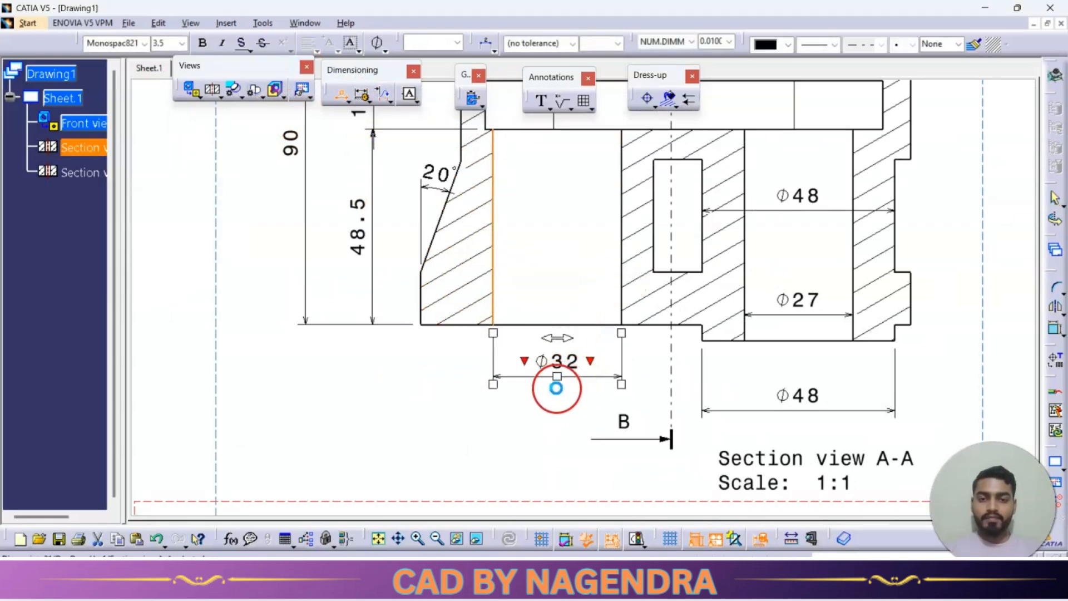
- Following the reference drawing, dimension the height of the shorter cylinder's bottom step beside the section, value below the dimension lines, and return to the reference
key("alt+Tab")
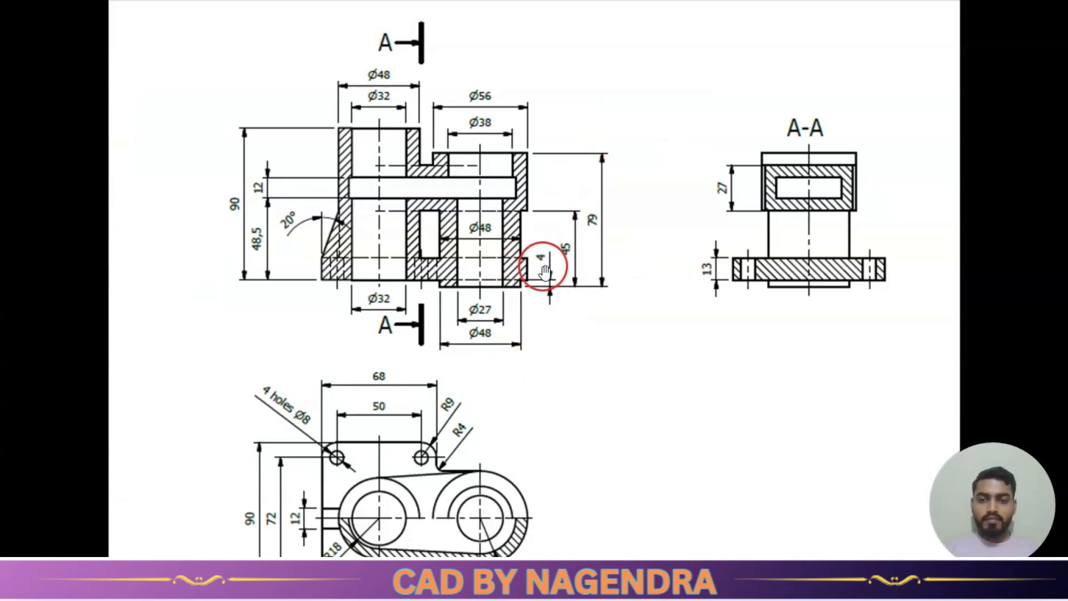
key("alt+Tab")
left_click(345, 100)
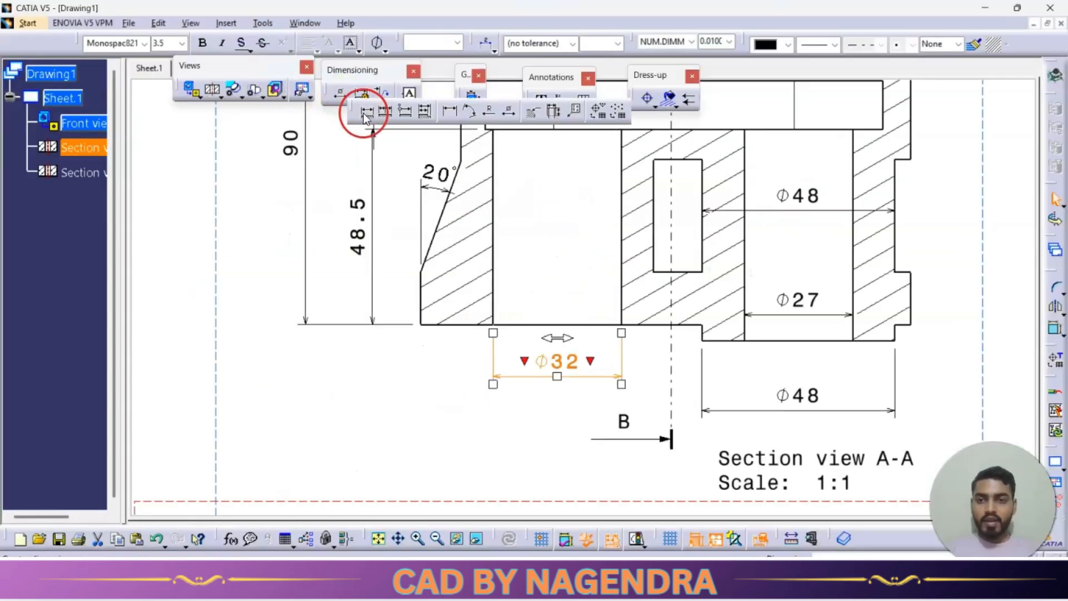
left_click(360, 111)
mouse_move(907, 398)
middle_mouse_down()
mouse_move(429, 307)
mouse_move(401, 258)
mouse_move(713, 372)
mouse_move(702, 365)
middle_mouse_up()
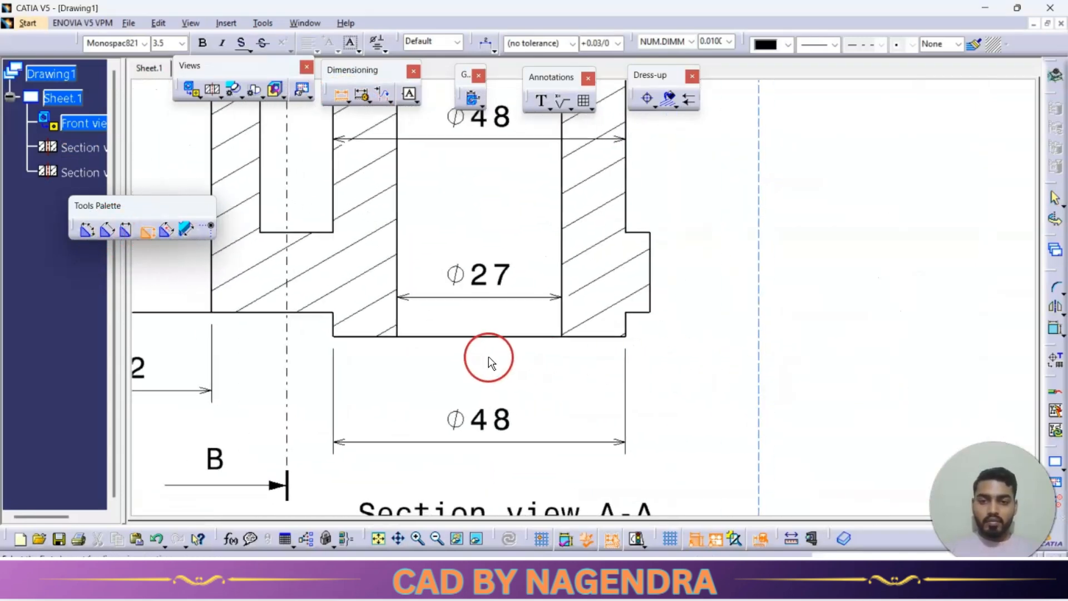
left_click(626, 321)
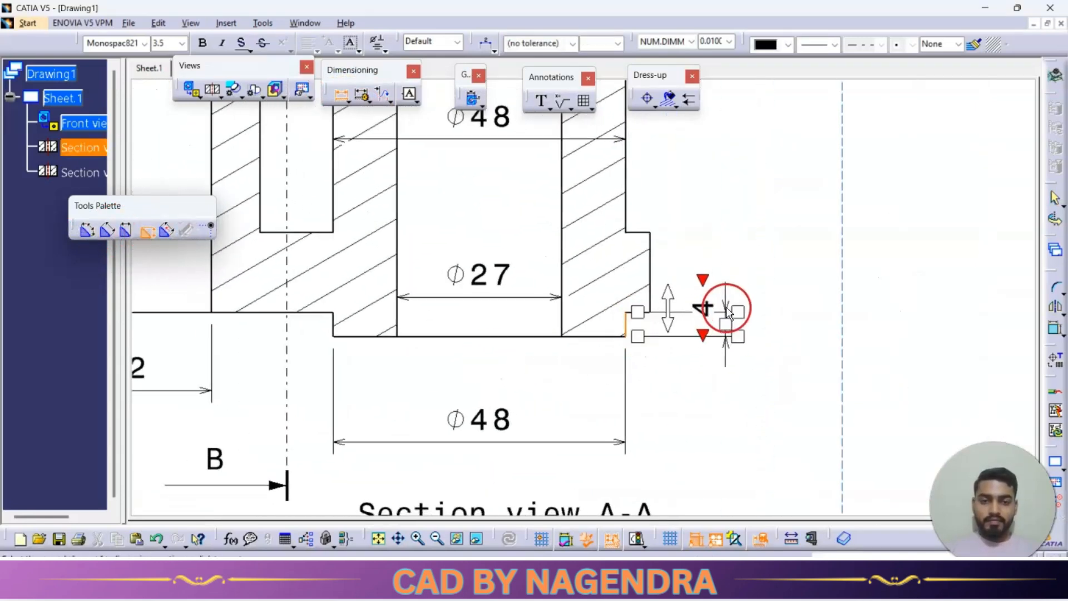
left_click(770, 380)
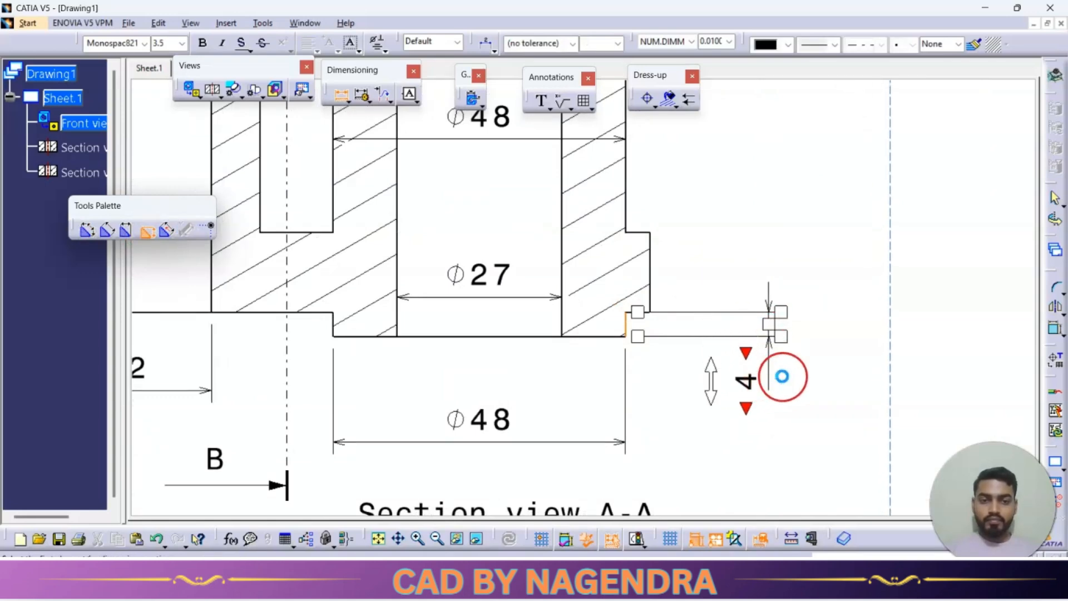
key("alt+Tab")
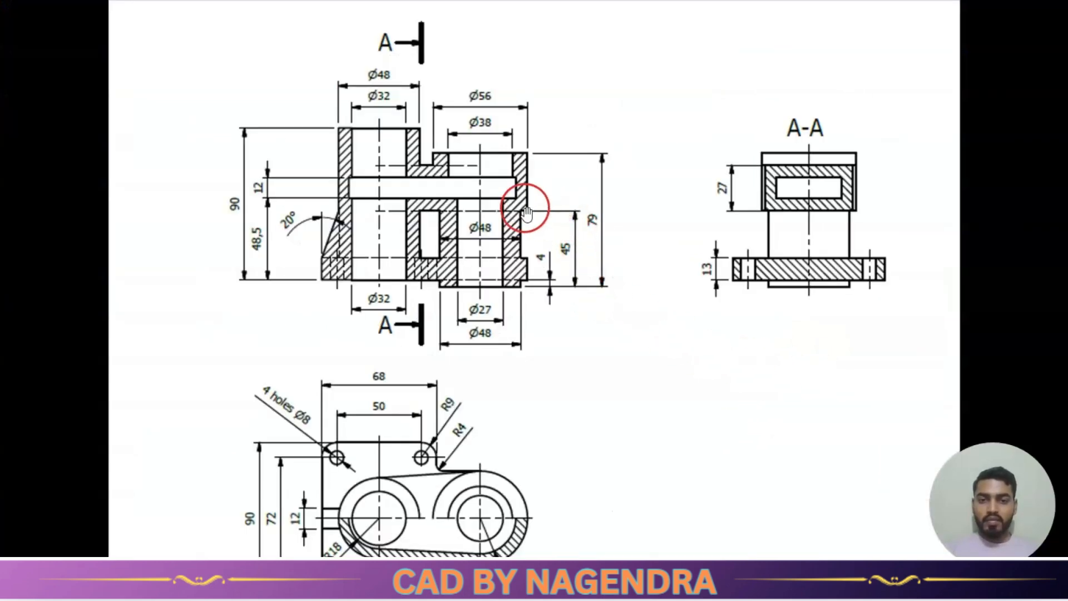
- Following the reference drawing, dimension the height from the shorter cylinder's base to the underside of its upper collar, placed beside section view A-A
key("alt+Tab")
key("alt+Tab")
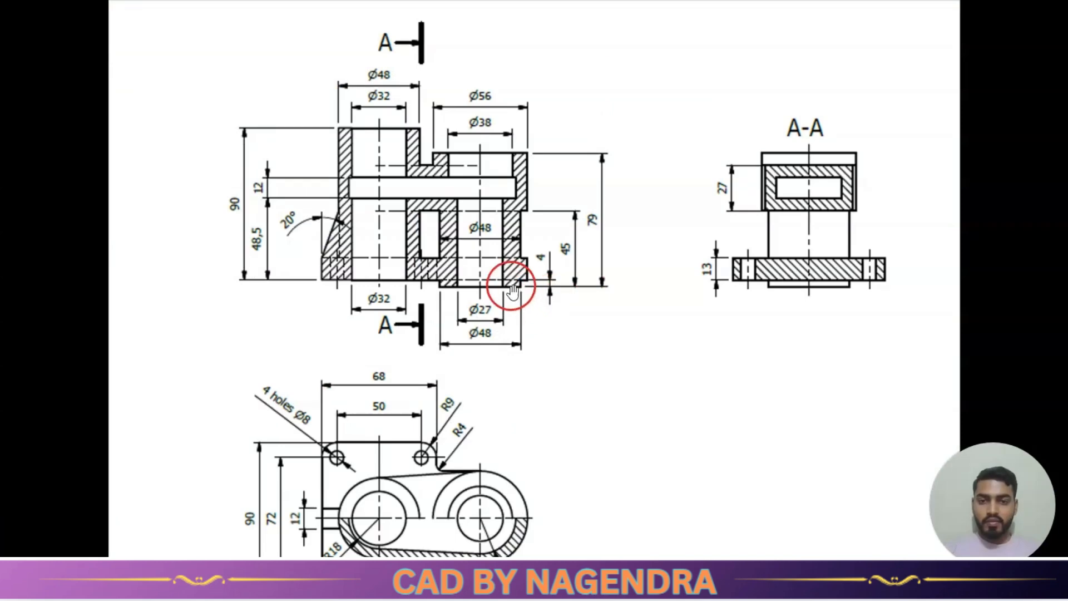
key("alt+Tab")
left_click(607, 334)
middle_click_drag(680, 291, 683, 340)
middle_click_drag(658, 203, 654, 283)
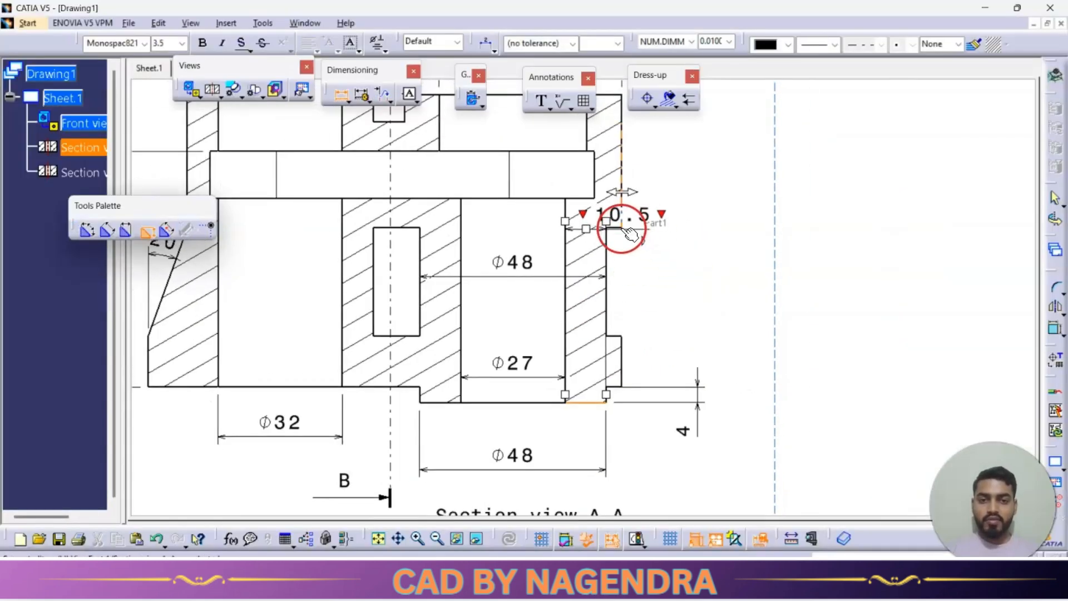
left_click(620, 227)
left_click(746, 298)
- Dimension the shorter cylinder's overall height from base to top face, placed outside the collar height dimension in section view A-A
key("alt+Tab")
key("alt+Tab")
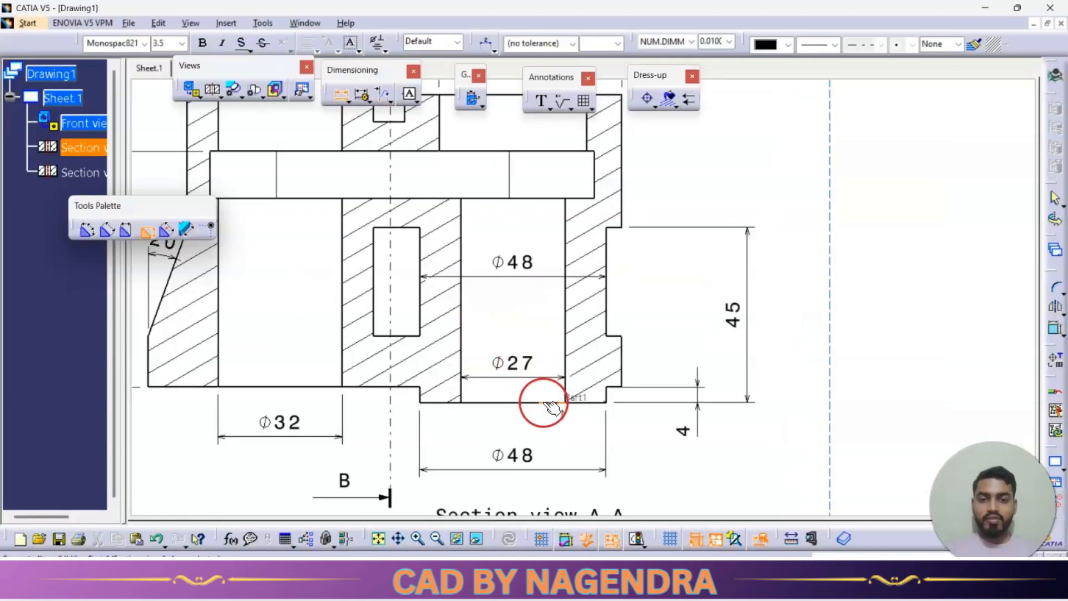
left_click(547, 402)
middle_click_drag(546, 401, 550, 413)
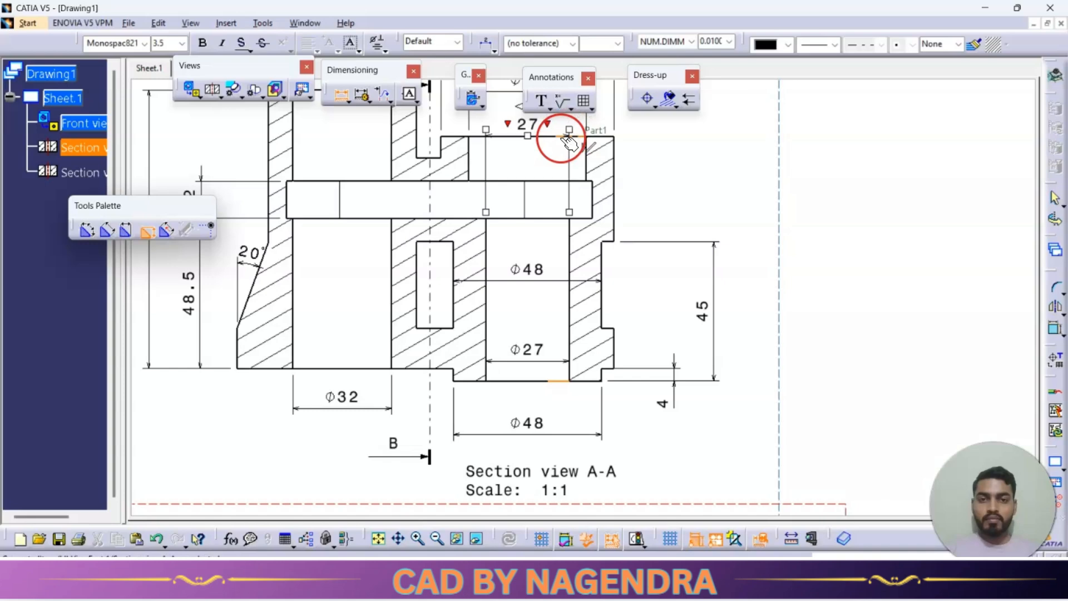
left_click(760, 218)
- Following the reference drawing, dimension the base plate's thickness beside section view B-B, with the value above the extension lines
key("alt+Tab")
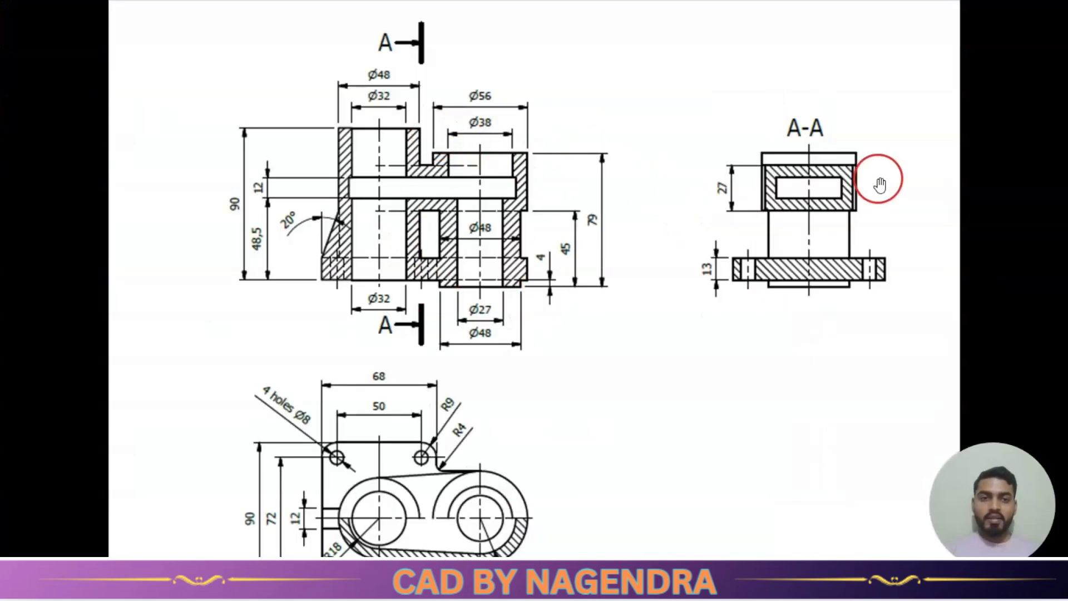
key("alt+Tab")
middle_click_drag(696, 285, 544, 350)
mouse_move(664, 315)
middle_mouse_down()
mouse_move(444, 282)
mouse_move(457, 219)
middle_mouse_up()
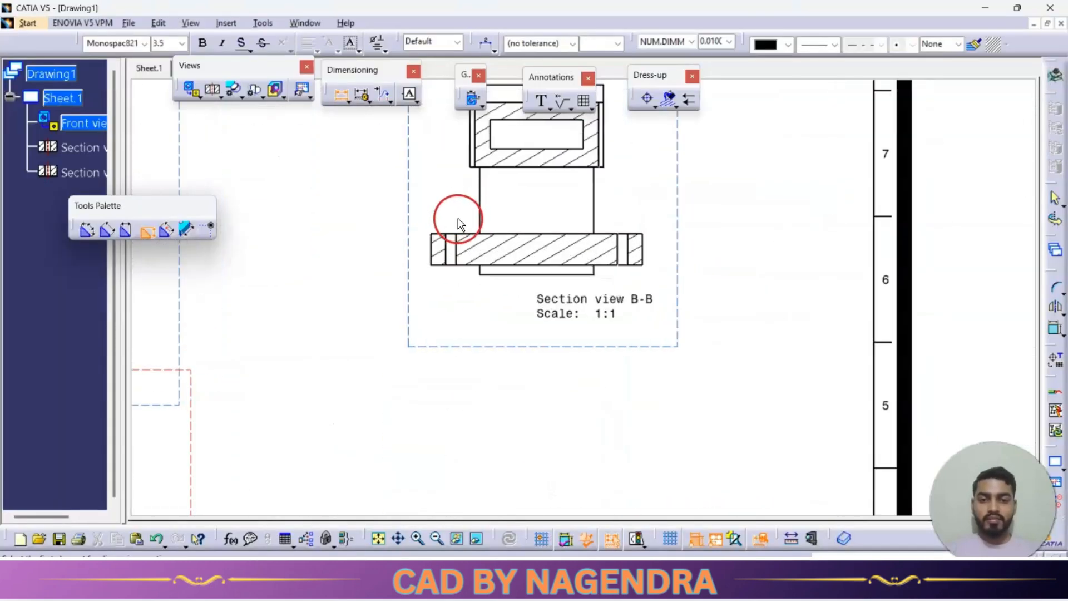
left_click(439, 257)
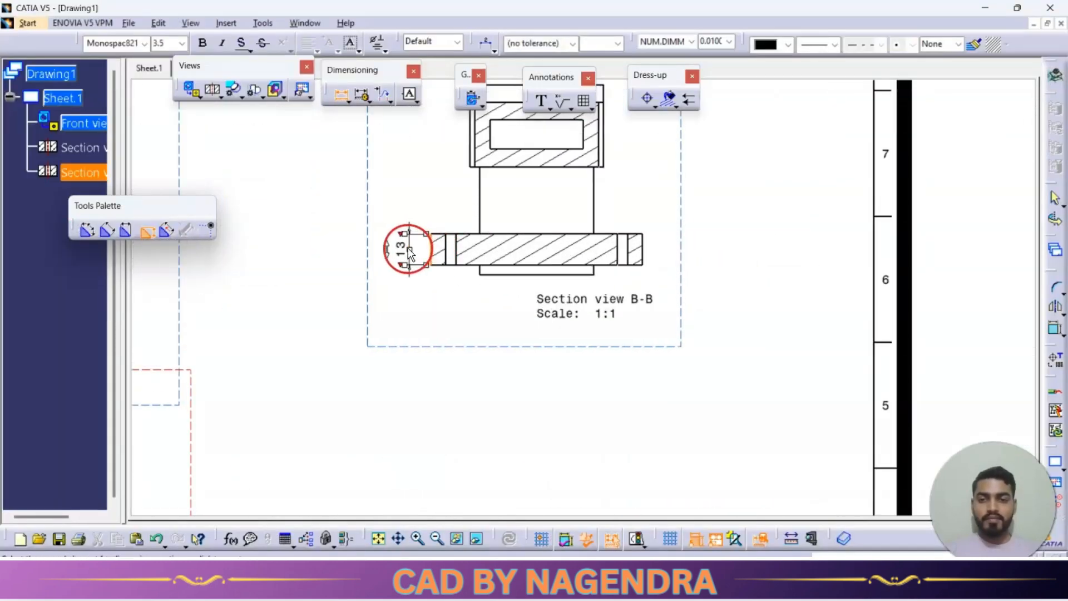
left_click(409, 254)
left_click_drag(402, 252, 404, 207)
left_click(396, 212)
- Dimension the height of the hatched rectangular section around the slot in section view B-B, placed on the same side as the plate thickness
middle_click_drag(418, 220, 514, 329)
left_click(585, 212)
left_click(595, 274)
left_click(532, 252)
left_click_drag(532, 248, 523, 253)
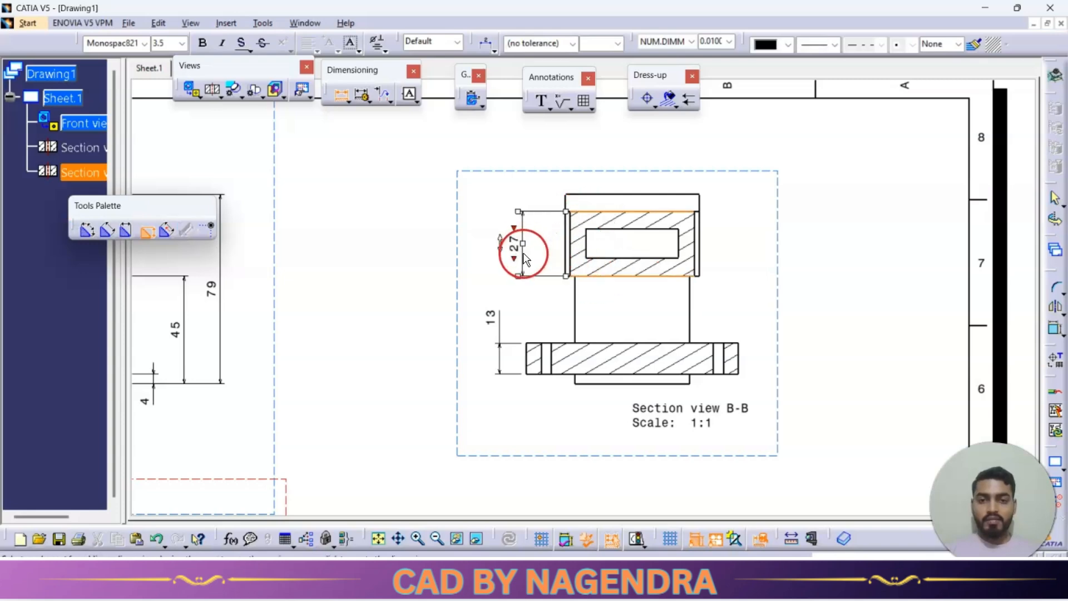
left_click(489, 271)
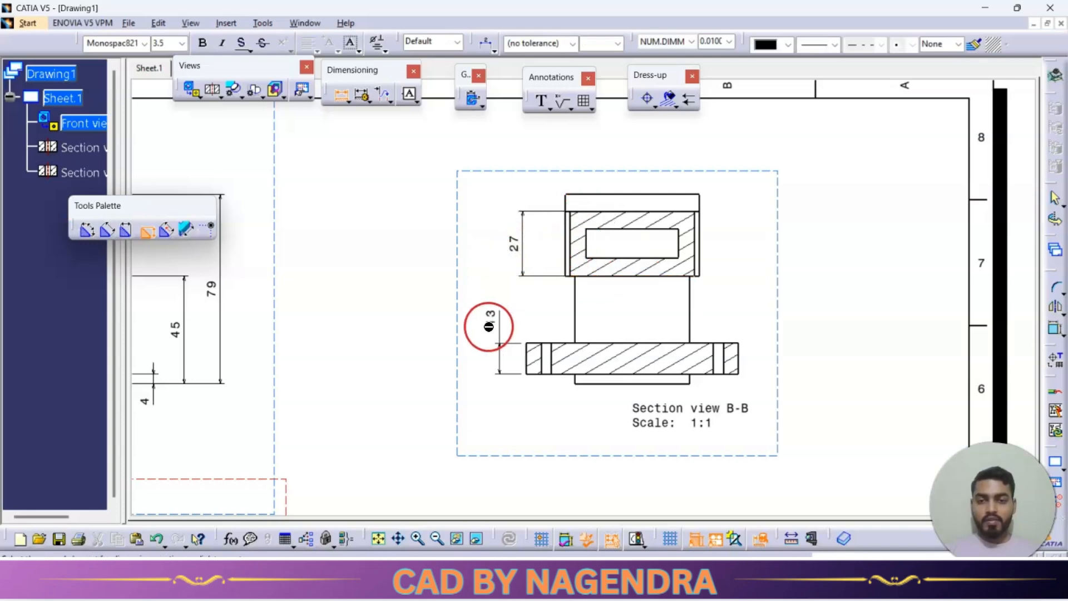
- Move the base plate thickness value in section view B-B down between its extension lines
left_click(490, 325)
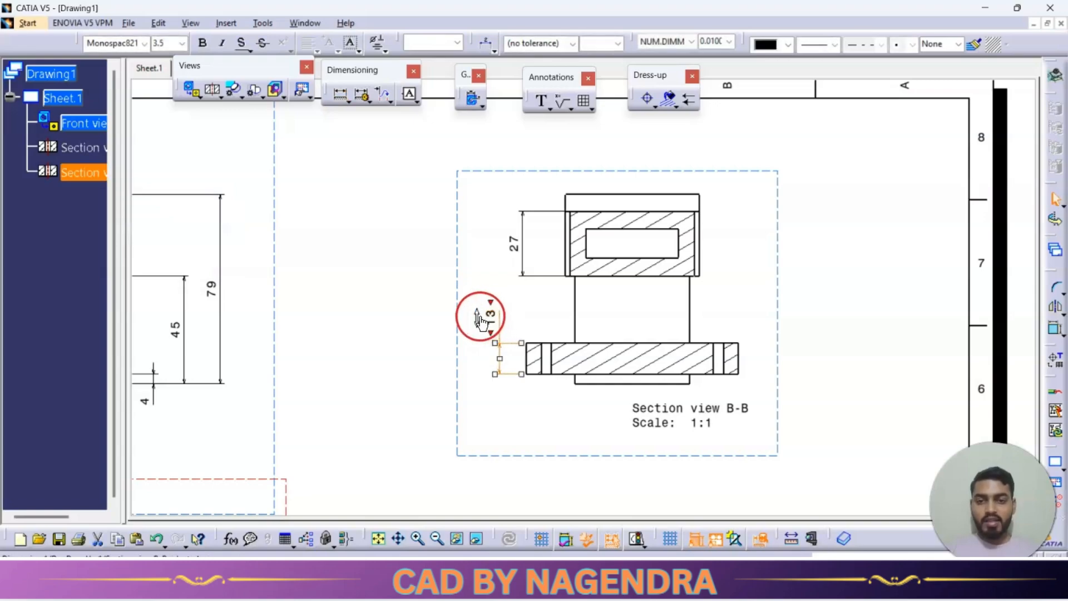
left_click_drag(476, 319, 477, 359)
left_click(527, 411)
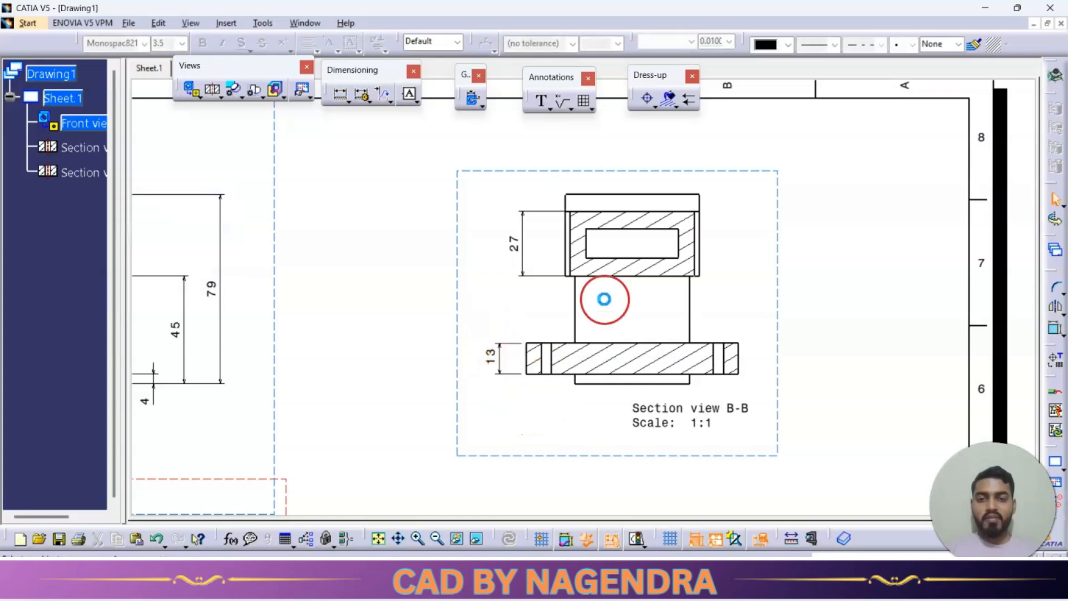
- Create an isometric view on the sheet from the 3D model in 11.CATPart
mouse_move(610, 270)
middle_mouse_down("ctrl")
mouse_move(535, 416)
mouse_move(609, 292)
mouse_move(616, 332)
middle_mouse_up("ctrl")
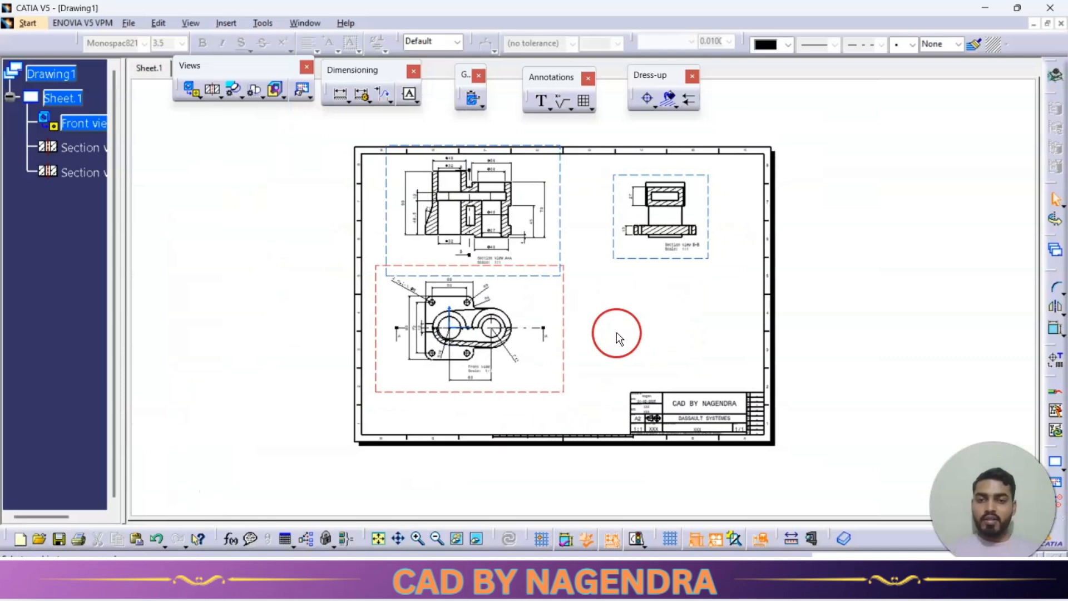
left_click(198, 99)
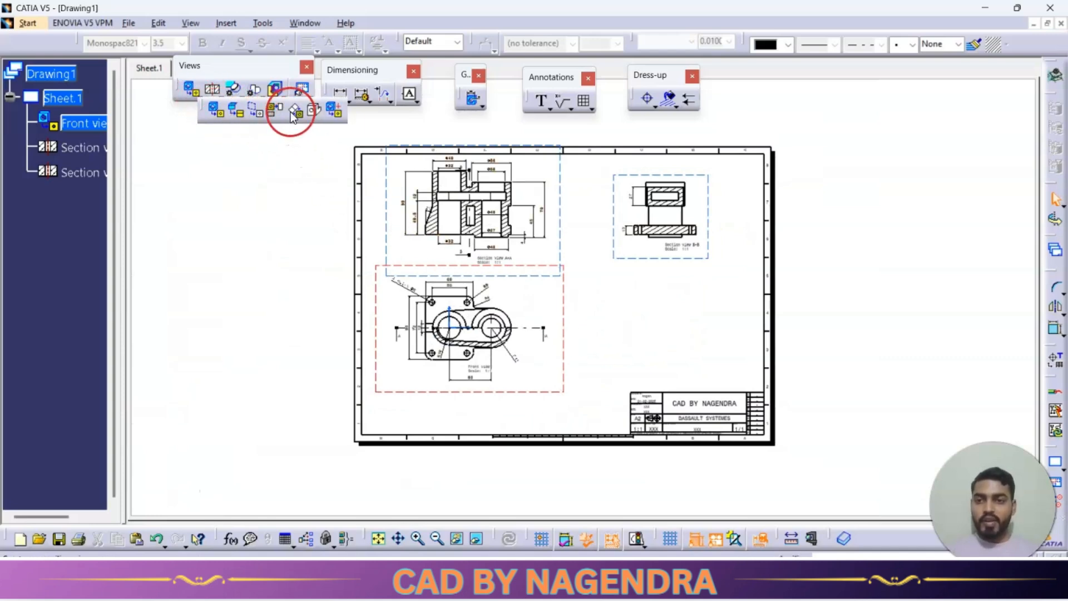
left_click(316, 113)
left_click(305, 23)
left_click(328, 113)
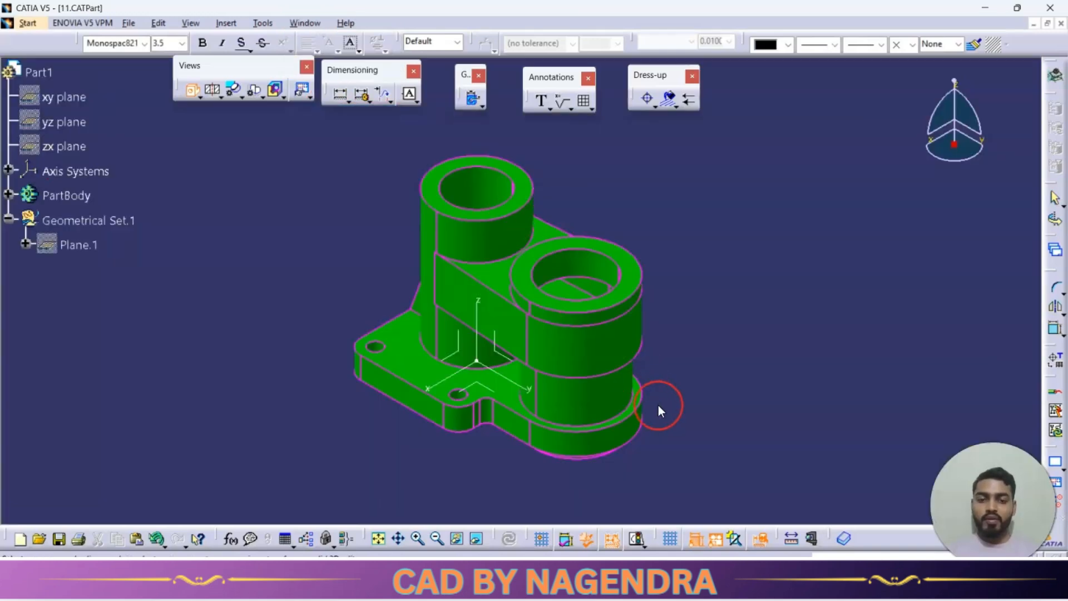
left_click(568, 310)
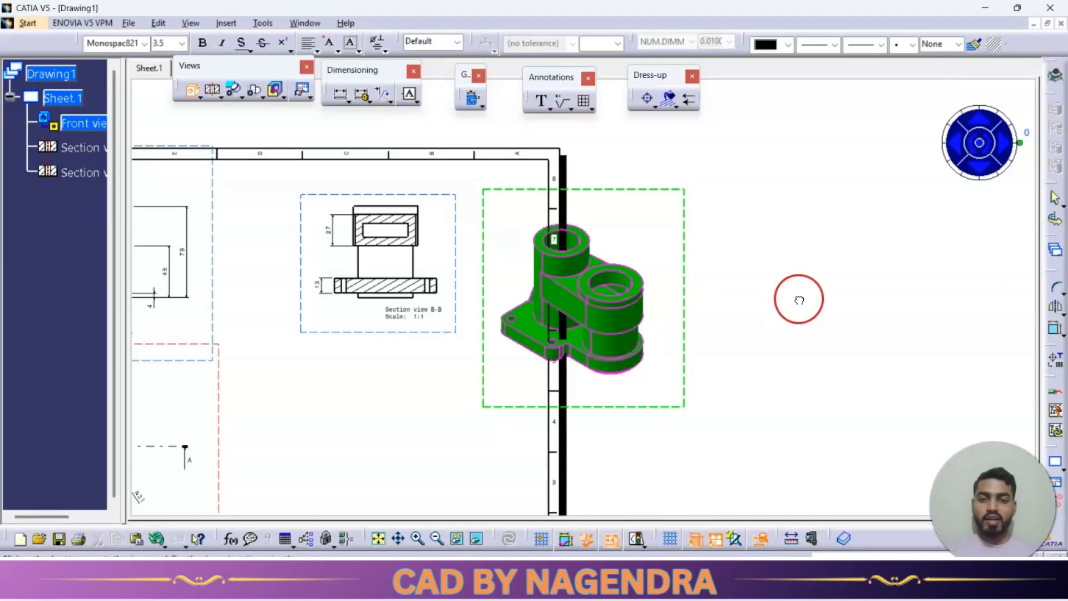
left_click(798, 300)
- Move the isometric view inside the sheet frame, between section view B-B and the title block
mouse_move(713, 241)
middle_mouse_down("ctrl")
mouse_move(710, 302)
mouse_move(667, 336)
middle_mouse_up("ctrl")
middle_click_drag(667, 336, 784, 234)
mouse_move(740, 247)
left_mouse_down()
mouse_move(655, 290)
mouse_move(642, 316)
left_mouse_up()
left_click(795, 329)
- Delete the name and scale caption below the isometric view
middle_click_drag(760, 337, 756, 285, "ctrl")
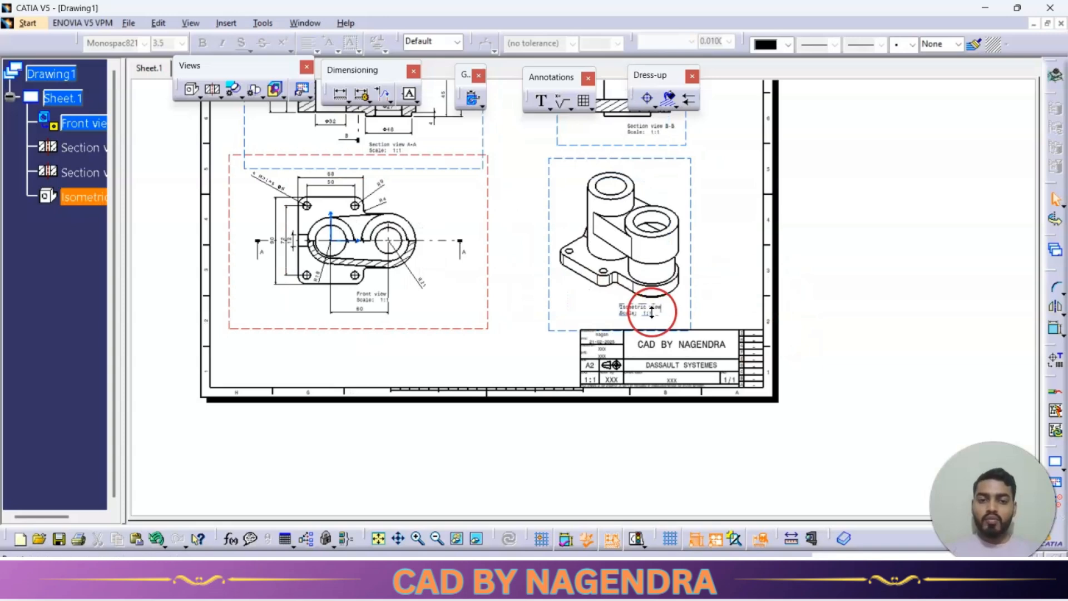
middle_click_drag(673, 395, 714, 348, "ctrl")
left_click(685, 315)
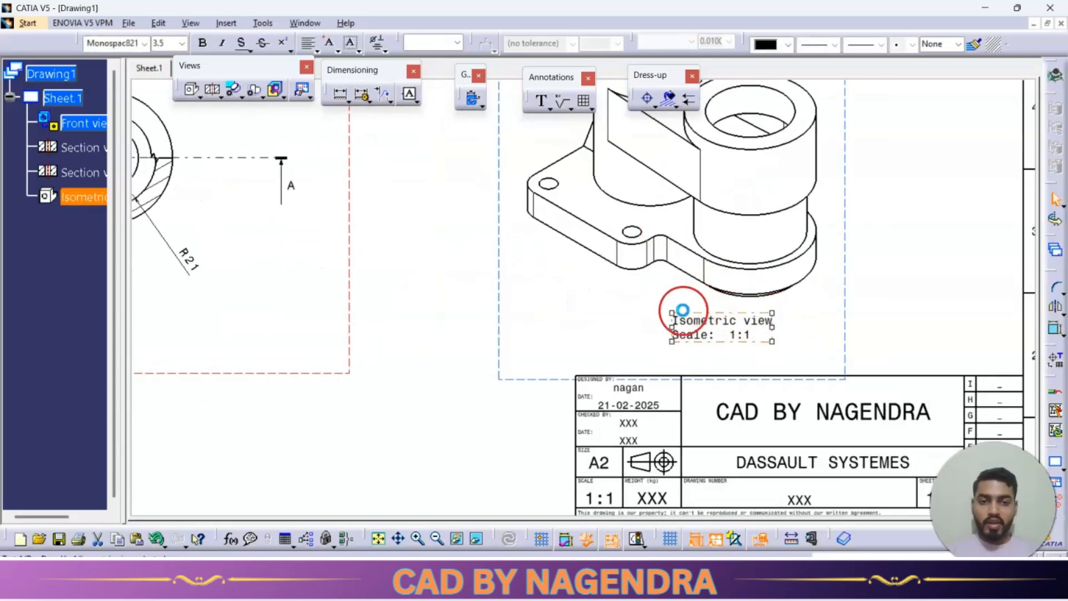
left_click(569, 276)
- In the isometric view's properties, set the view generation mode to Raster
middle_click_drag(570, 276, 556, 414, "ctrl")
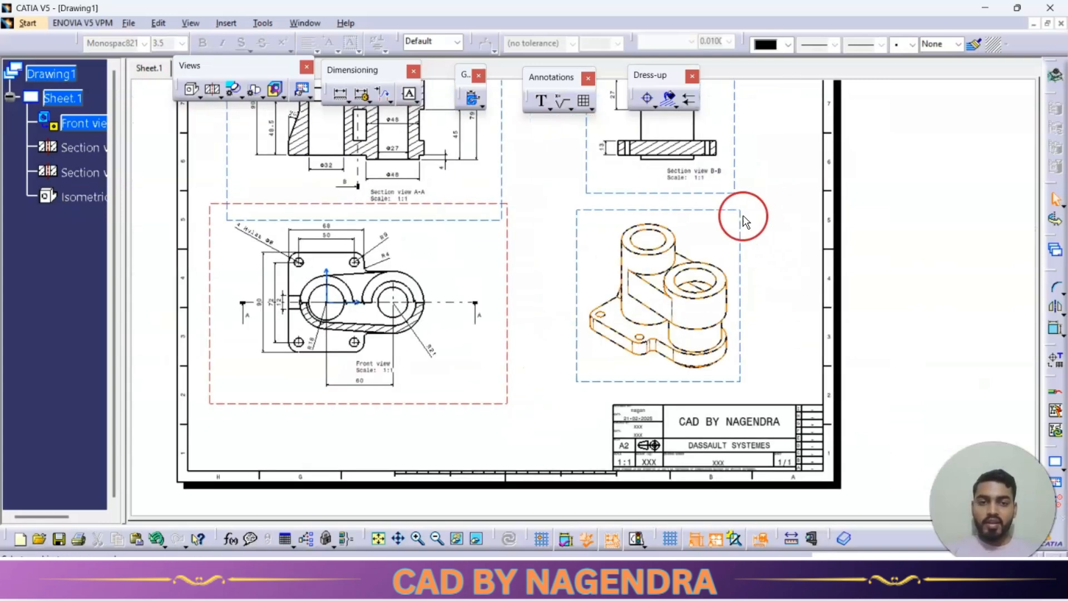
right_click(708, 210)
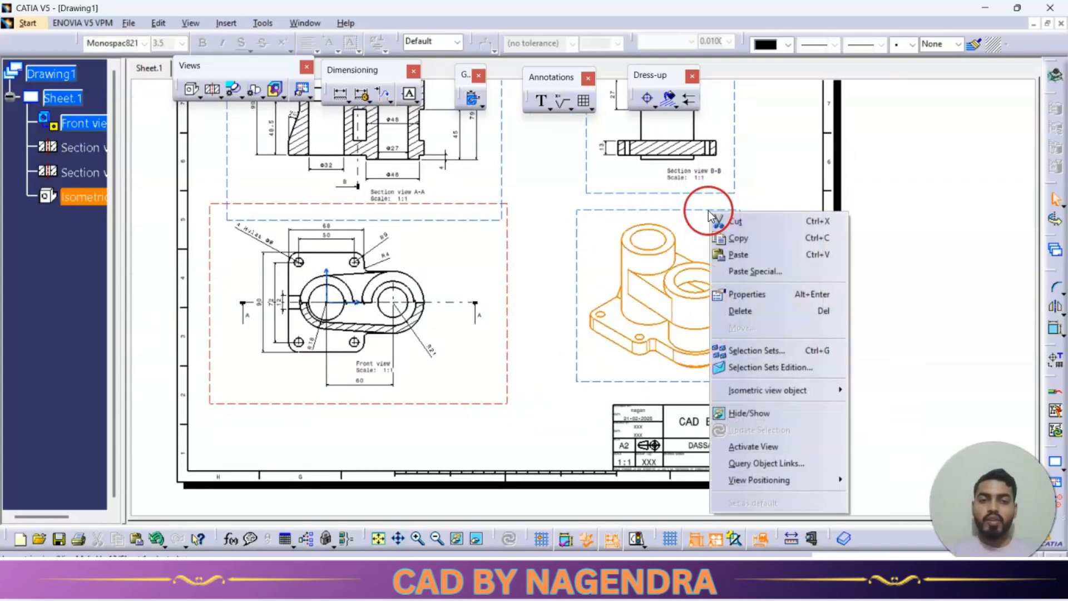
left_click(761, 294)
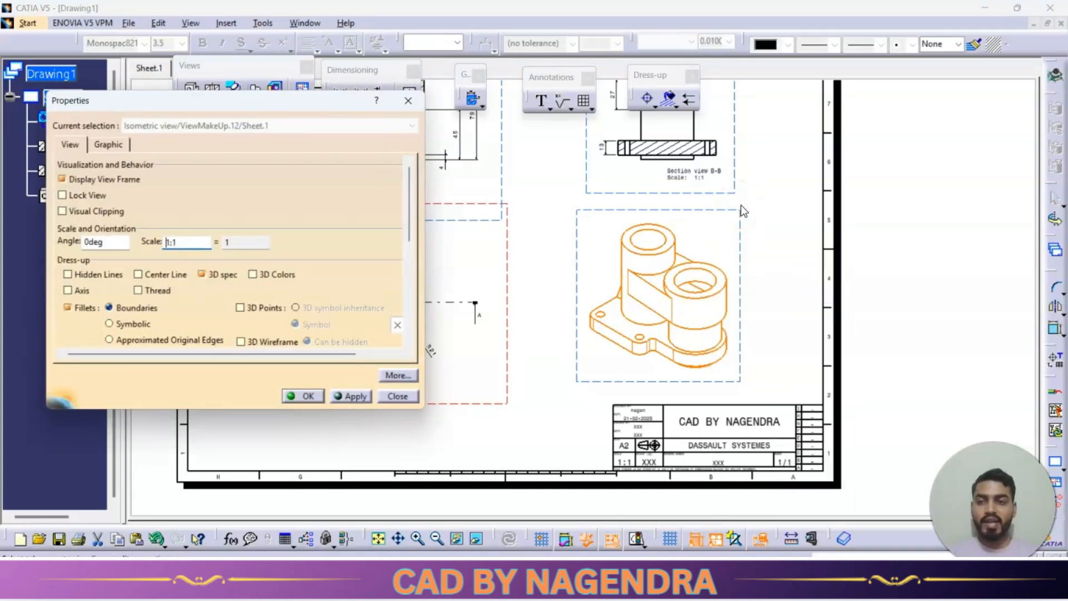
left_click_drag(411, 193, 412, 320)
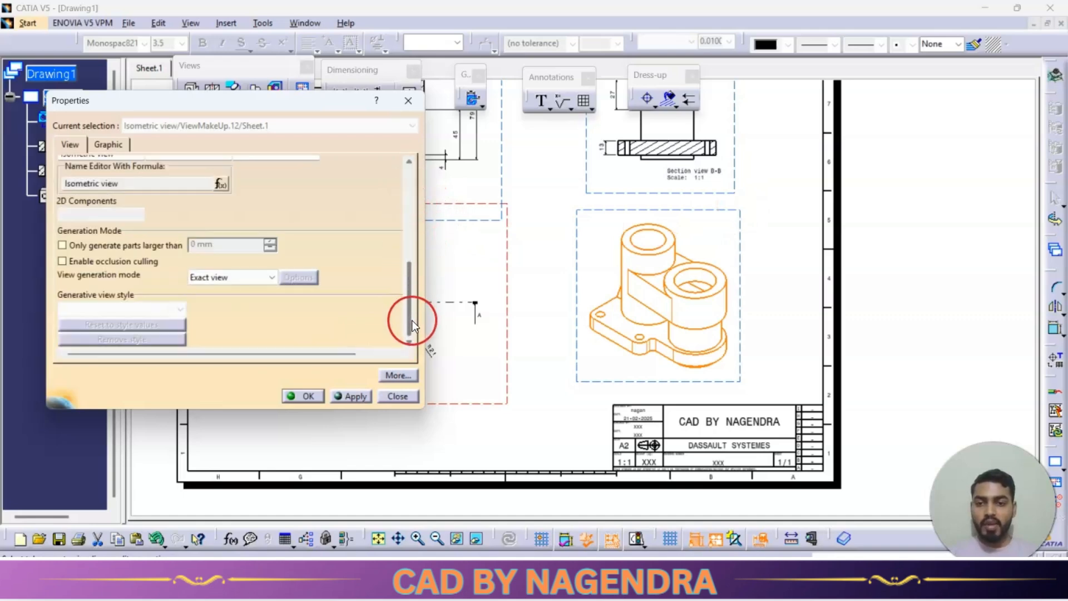
left_click(248, 279)
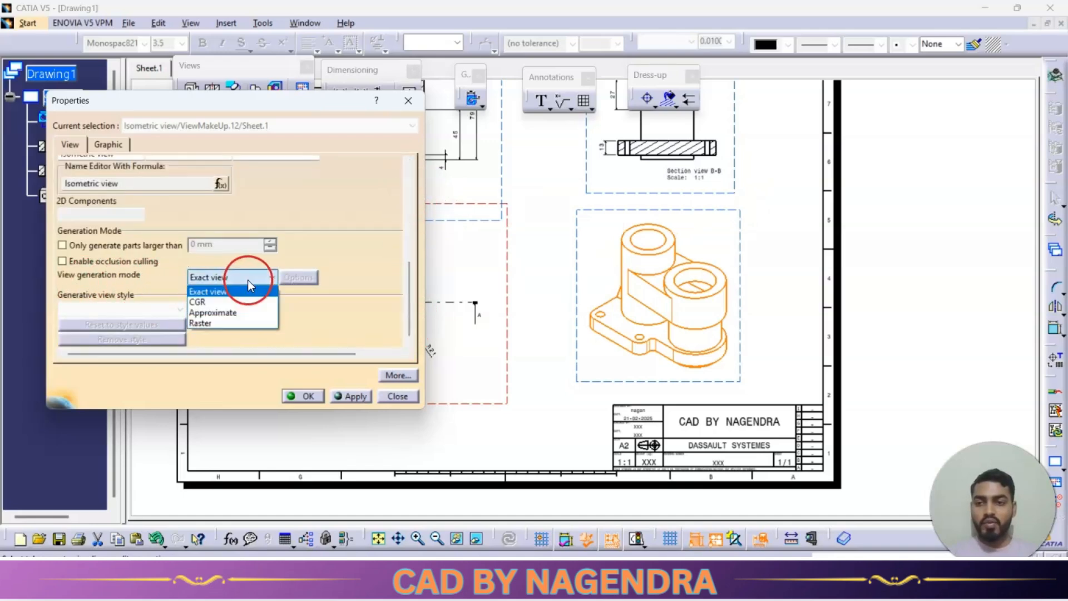
left_click(222, 322)
- Set the isometric view's raster mode to Shading with edges and apply the view properties
left_click(297, 277)
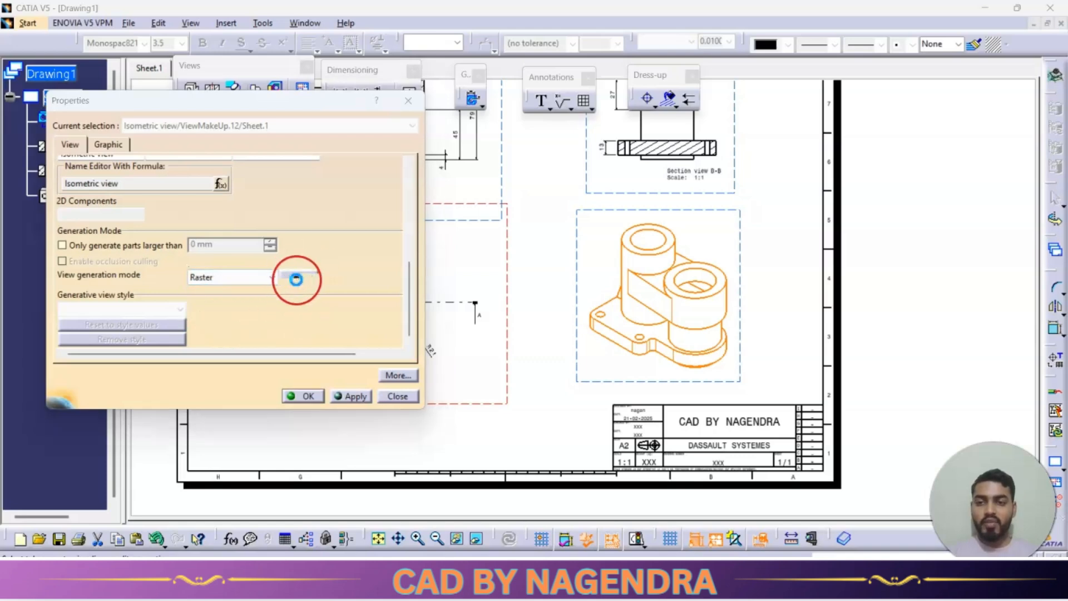
left_click(736, 235)
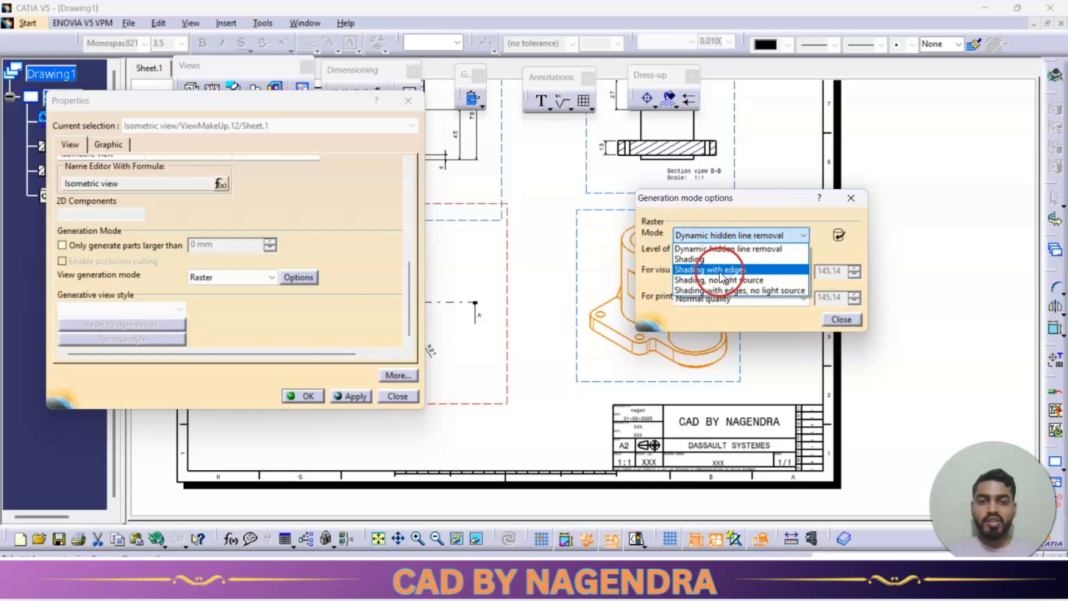
left_click(748, 271)
left_click(843, 319)
left_click(343, 395)
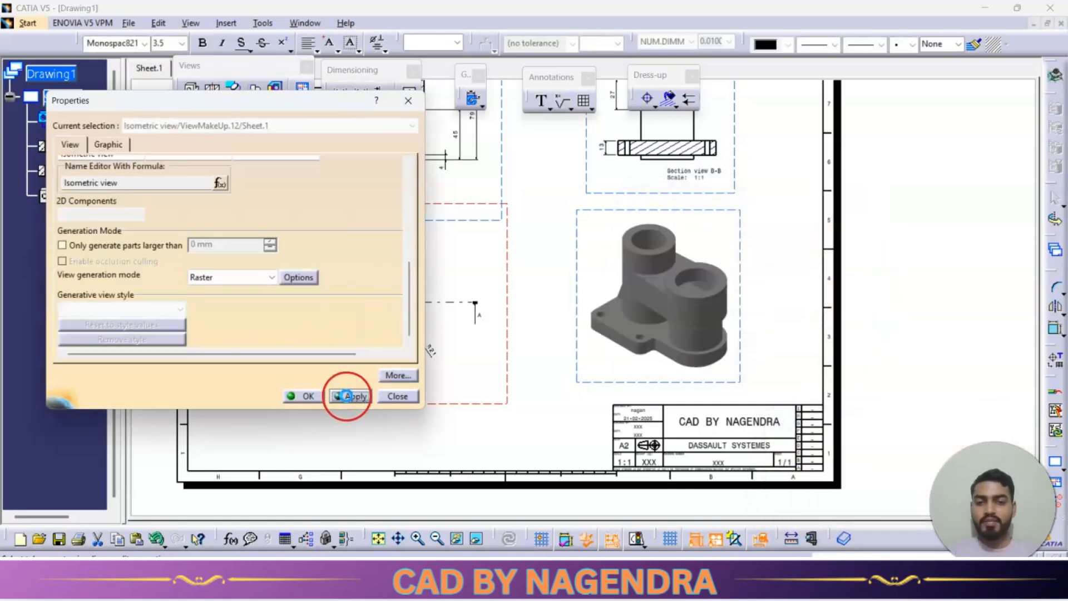
left_click(305, 397)
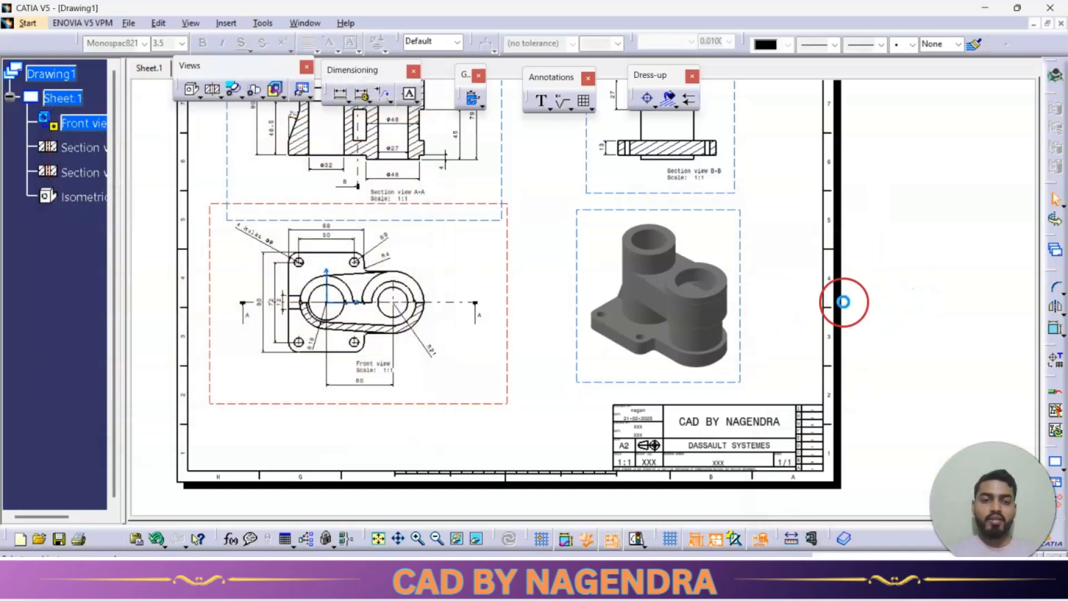
- Hide the frames around all drawing views and review the complete sheet
middle_click_drag(786, 304, 819, 231)
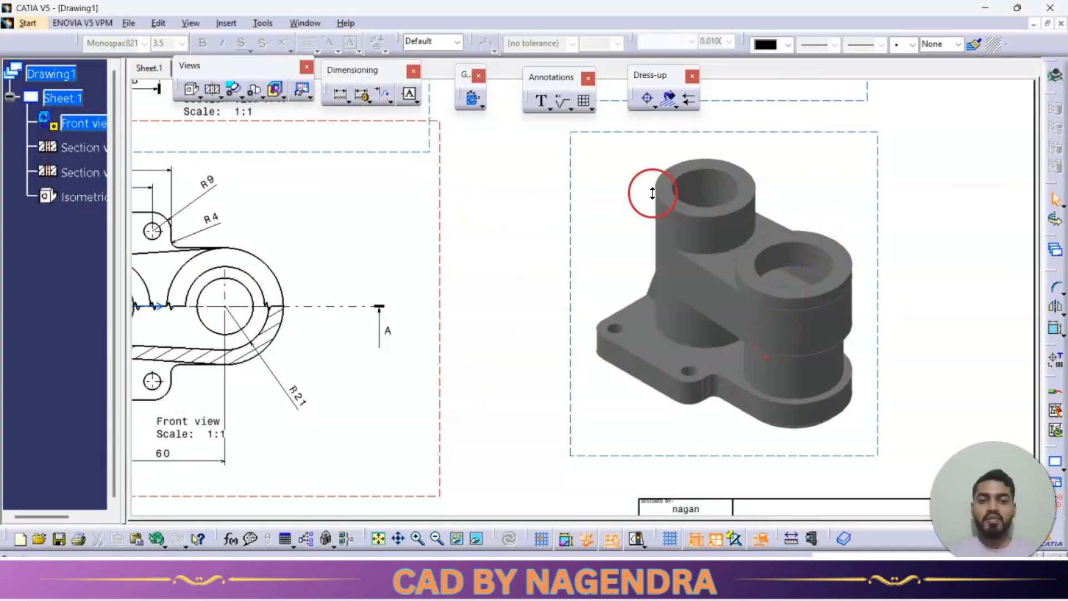
middle_click_drag(652, 193, 651, 327)
middle_click_drag(560, 265, 577, 219)
middle_click_drag(481, 196, 555, 252)
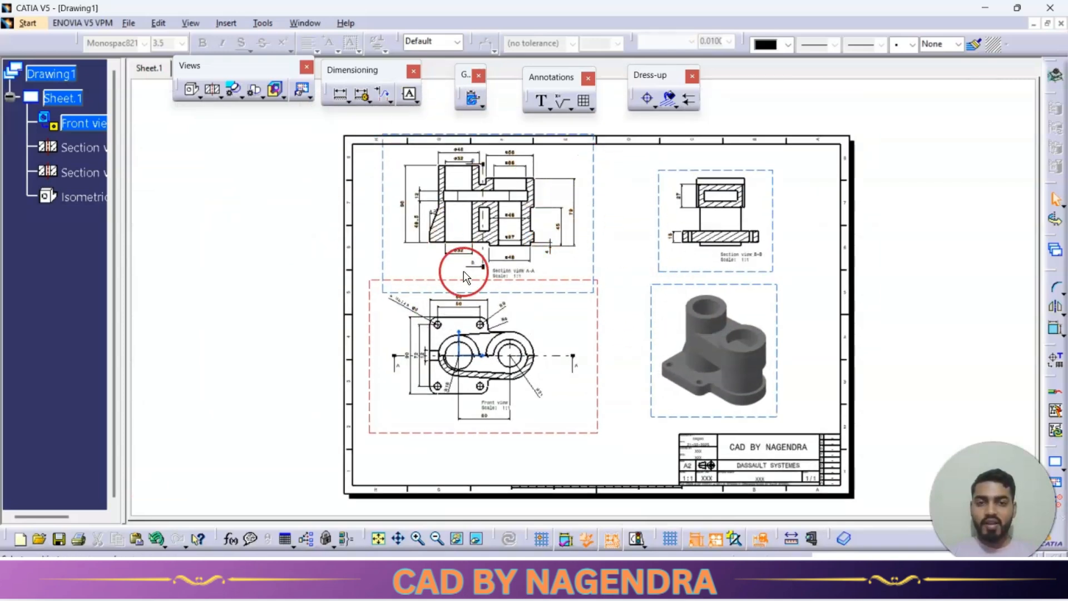
left_click(718, 542)
left_click(392, 292)
mouse_move(399, 296)
middle_mouse_down()
mouse_move(389, 283)
mouse_move(390, 298)
middle_mouse_up()
middle_click_drag(693, 364, 706, 355)
middle_click_drag(834, 358, 734, 336)
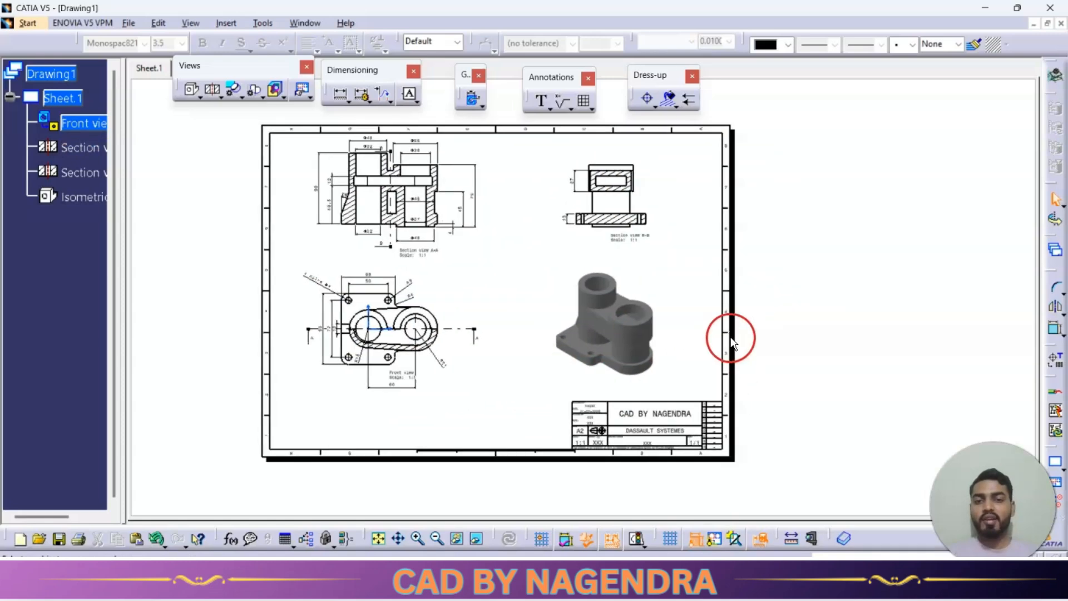